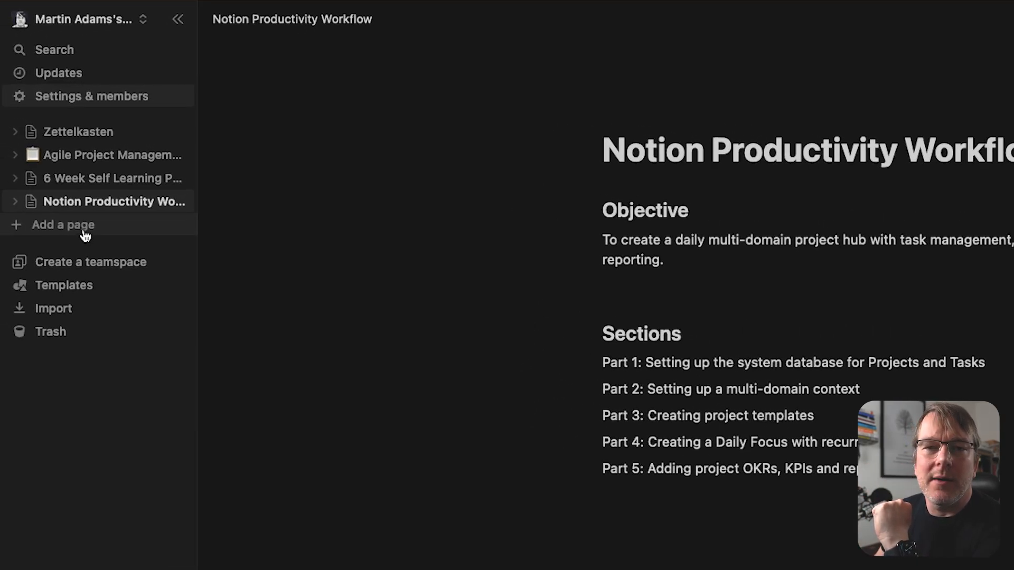
Step: Add three new top-level pages titled "Business", "Flowtelic" and "Content Creation"
{"action": "left_click", "coordinate": [84, 231]}
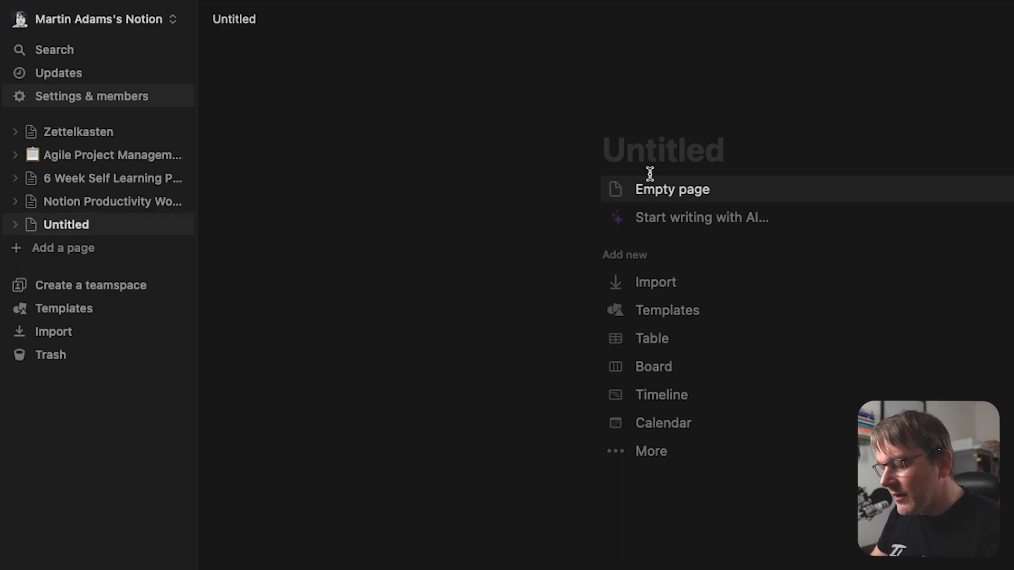
{"action": "type", "text": "Business"}
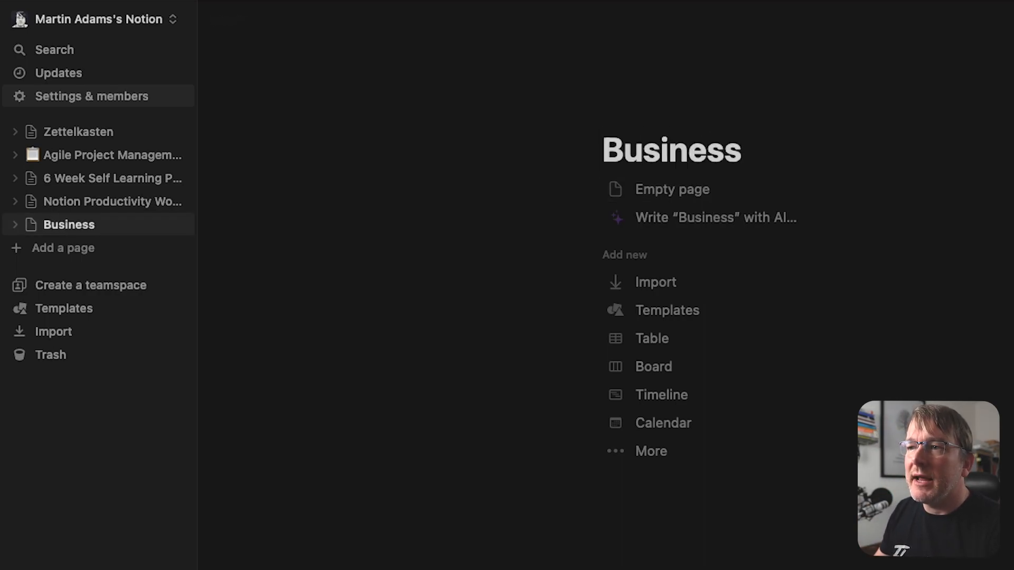
{"action": "left_click", "coordinate": [67, 247]}
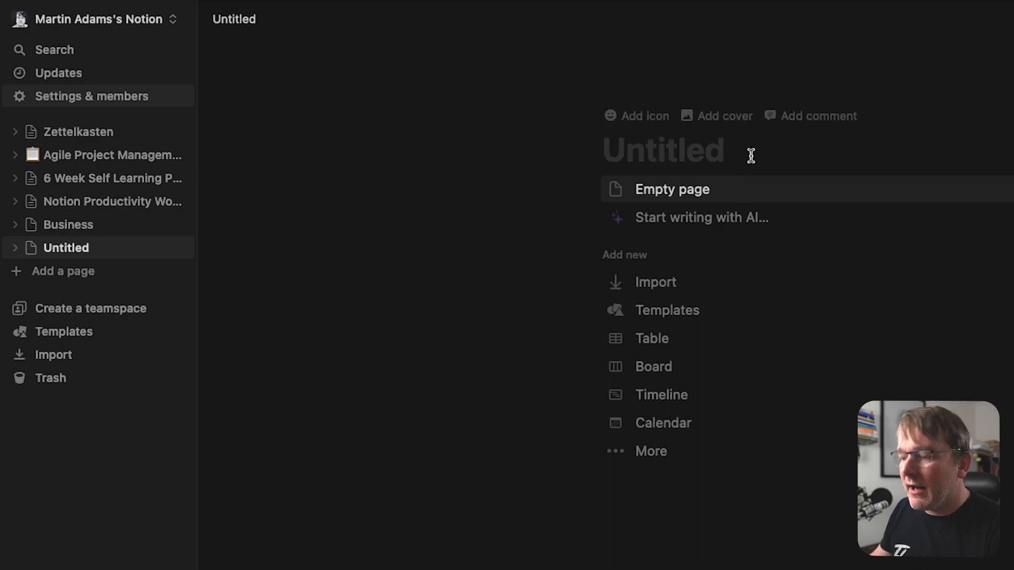
{"action": "type", "text": "Flowtelic"}
{"action": "key", "text": "BackSpace"}
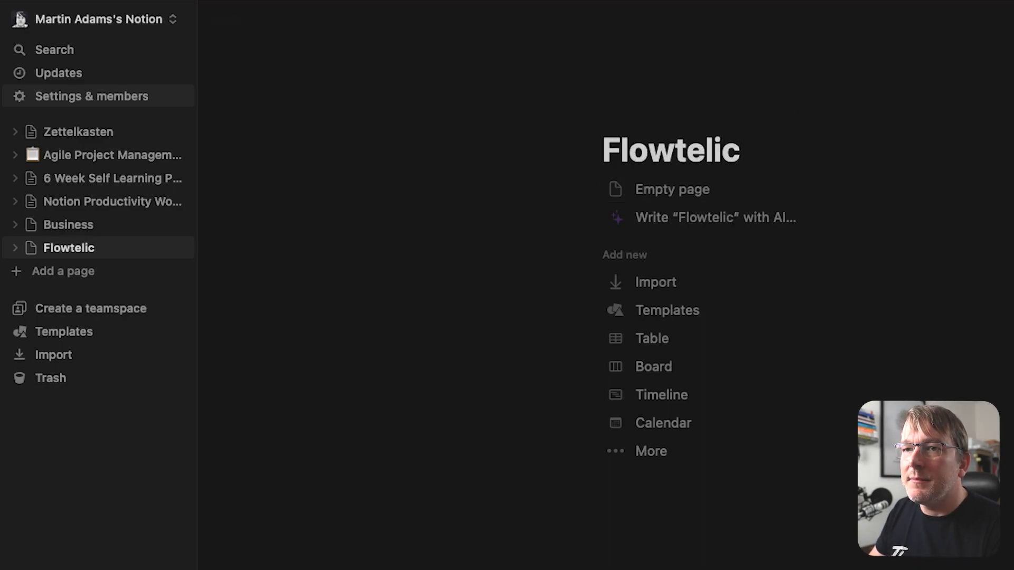
{"action": "left_click", "coordinate": [64, 281]}
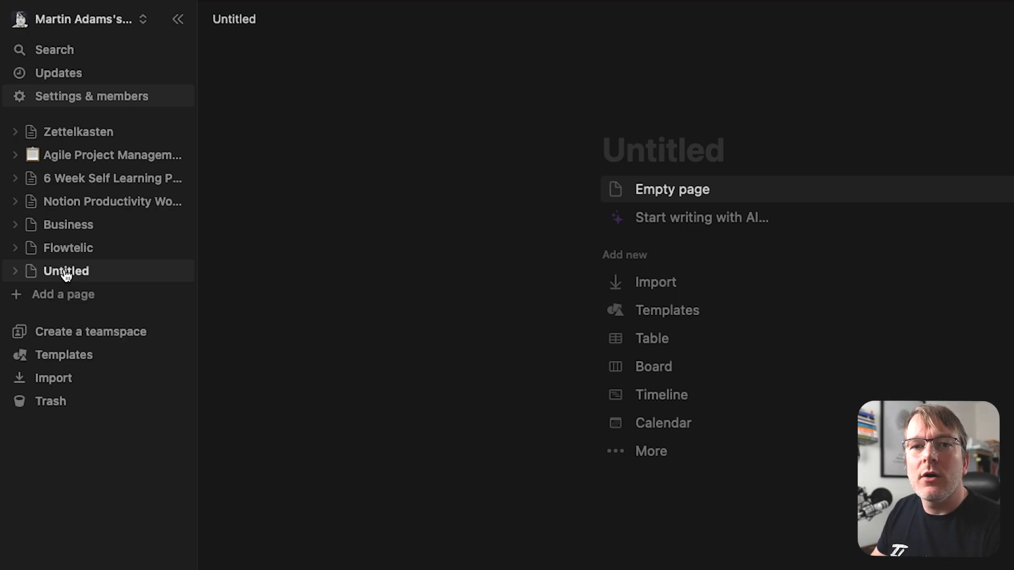
{"action": "type", "text": "Content Creation"}
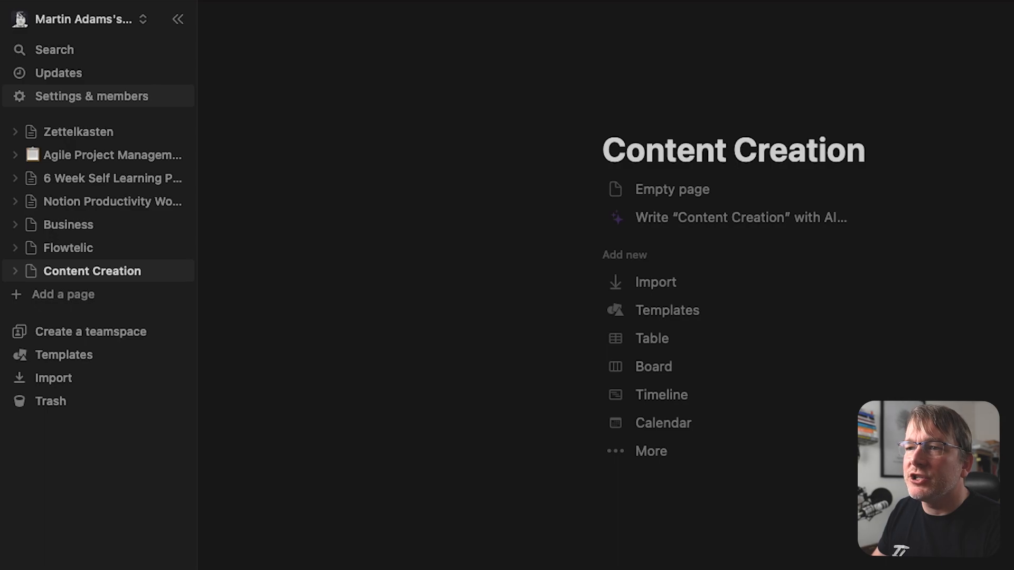
Step: Give the Business page a briefcase emoji icon, found by filtering the emojis for "busines"
{"action": "left_click", "coordinate": [78, 252]}
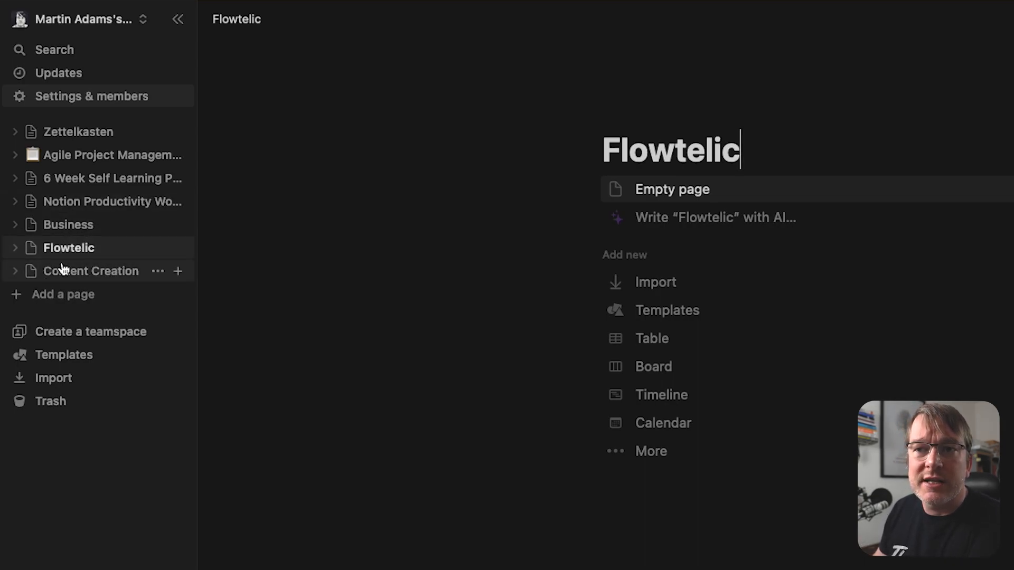
{"action": "left_click", "coordinate": [63, 227]}
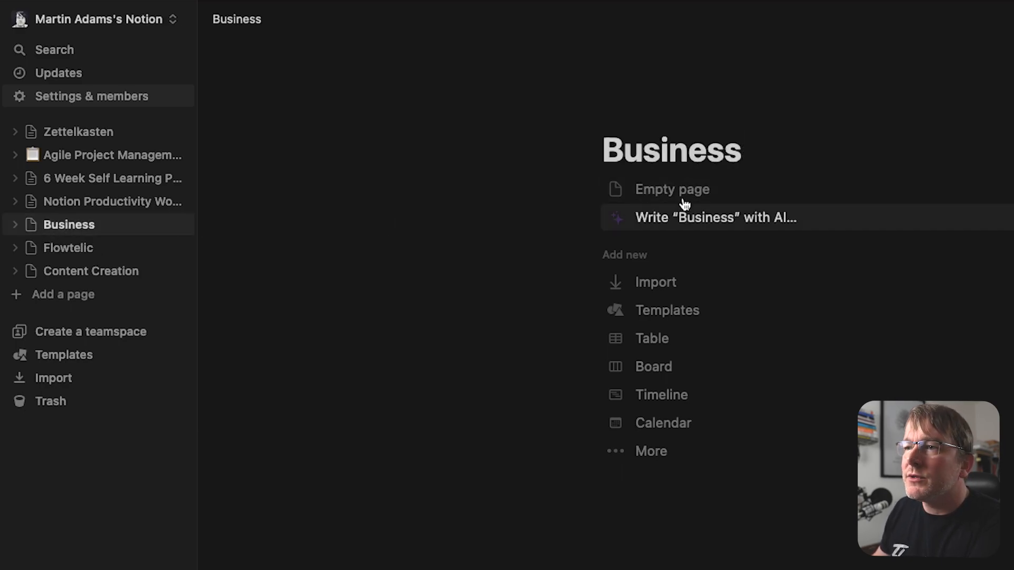
{"action": "left_click", "coordinate": [655, 117]}
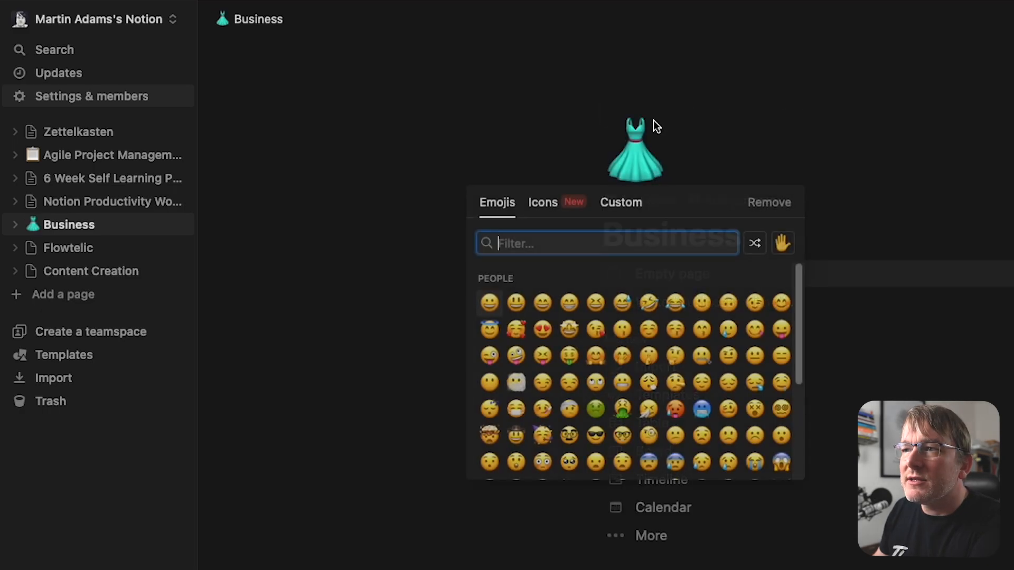
{"action": "type", "text": "busines"}
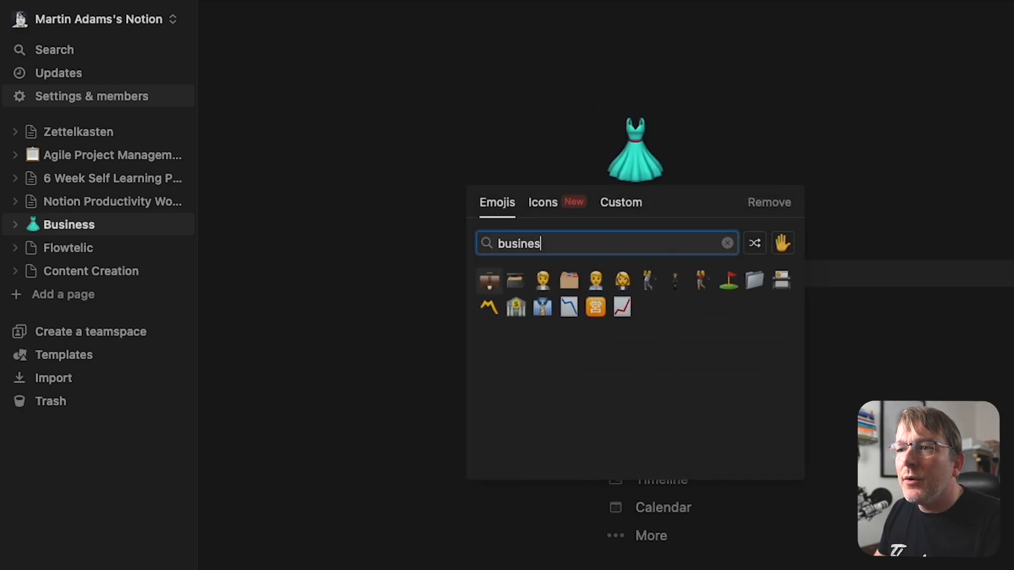
{"action": "left_click", "coordinate": [495, 286]}
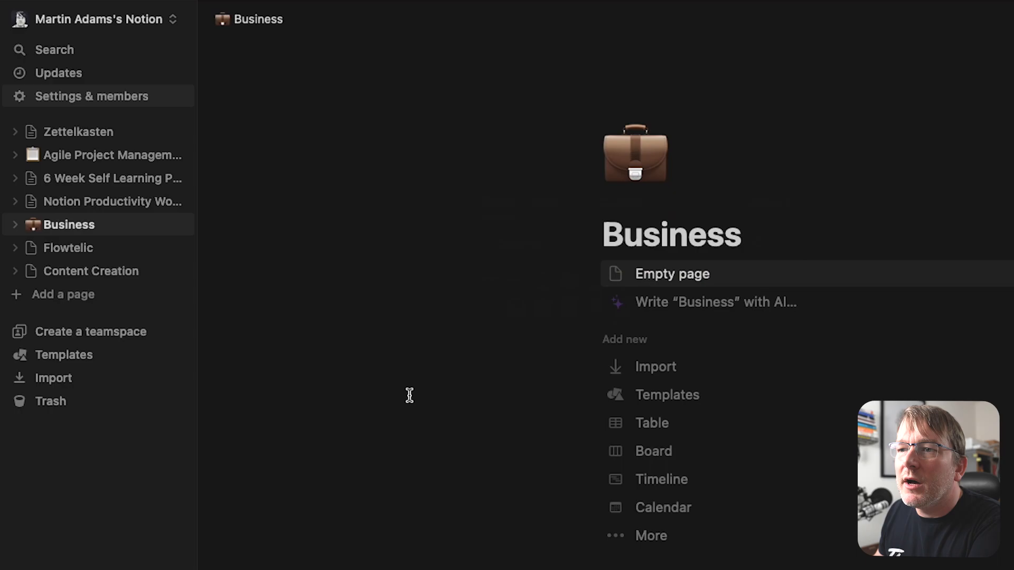
Step: Give the Flowtelic page a pencil emoji as its icon
{"action": "left_click", "coordinate": [57, 253]}
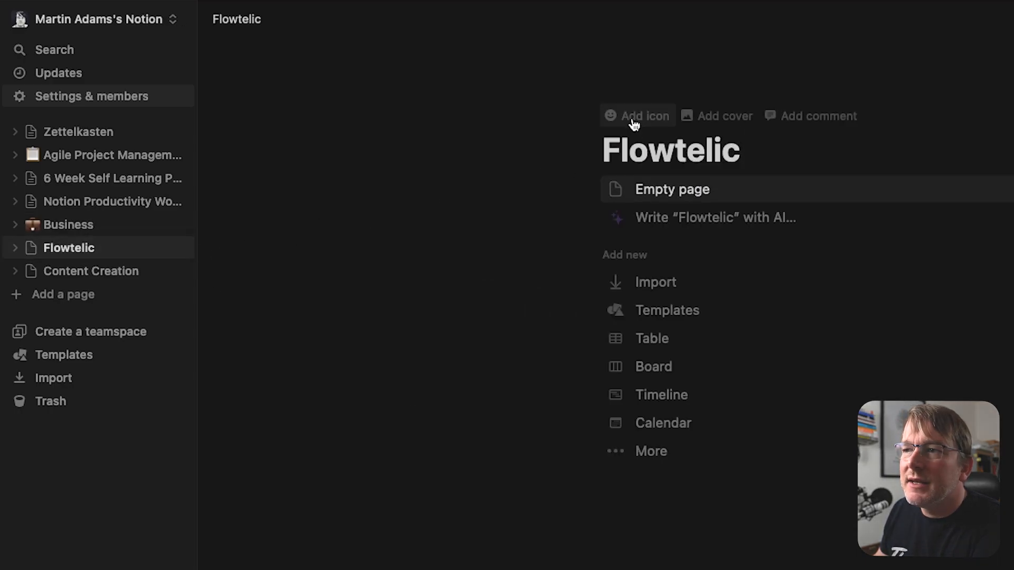
{"action": "left_click", "coordinate": [635, 116]}
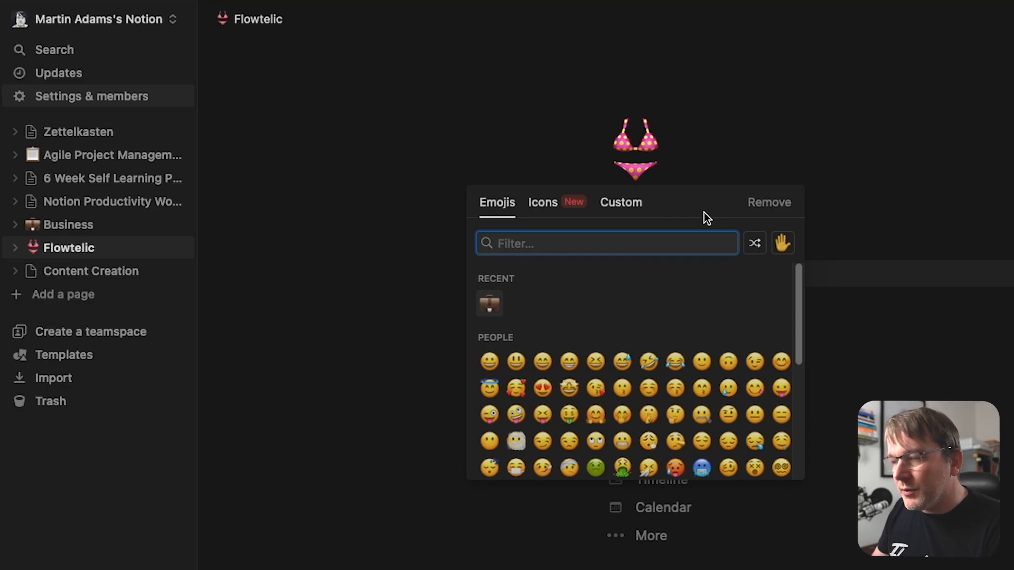
{"action": "type", "text": "pencil"}
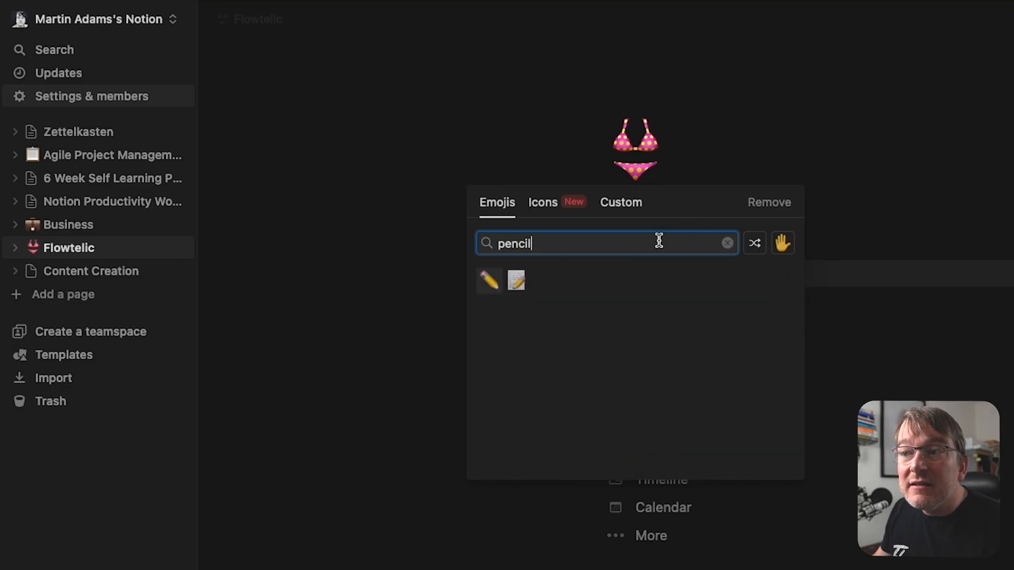
{"action": "left_click", "coordinate": [489, 280]}
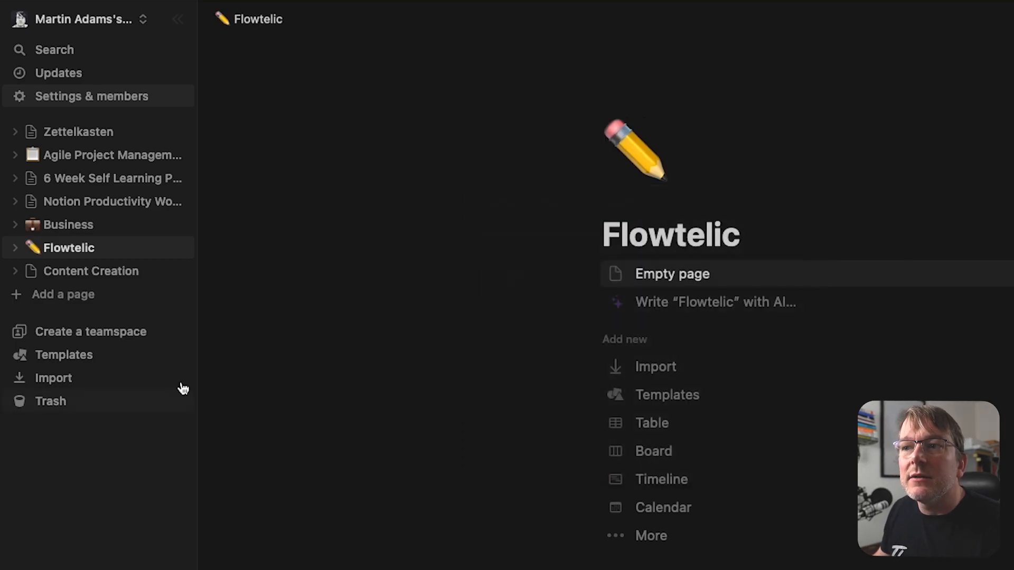
Step: Give the Content Creation page the open book emoji as its icon
{"action": "left_click", "coordinate": [72, 274]}
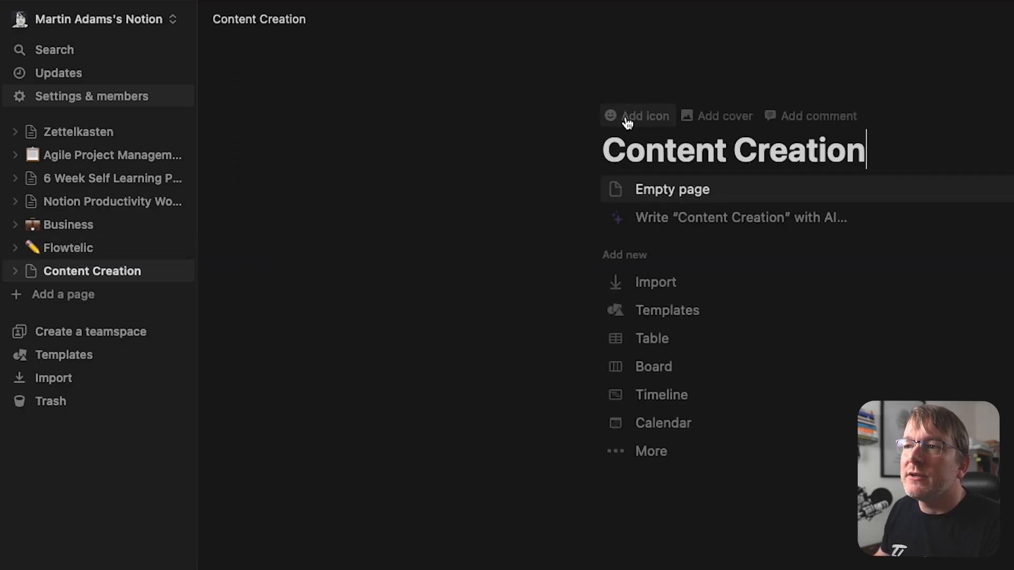
{"action": "left_click", "coordinate": [631, 122]}
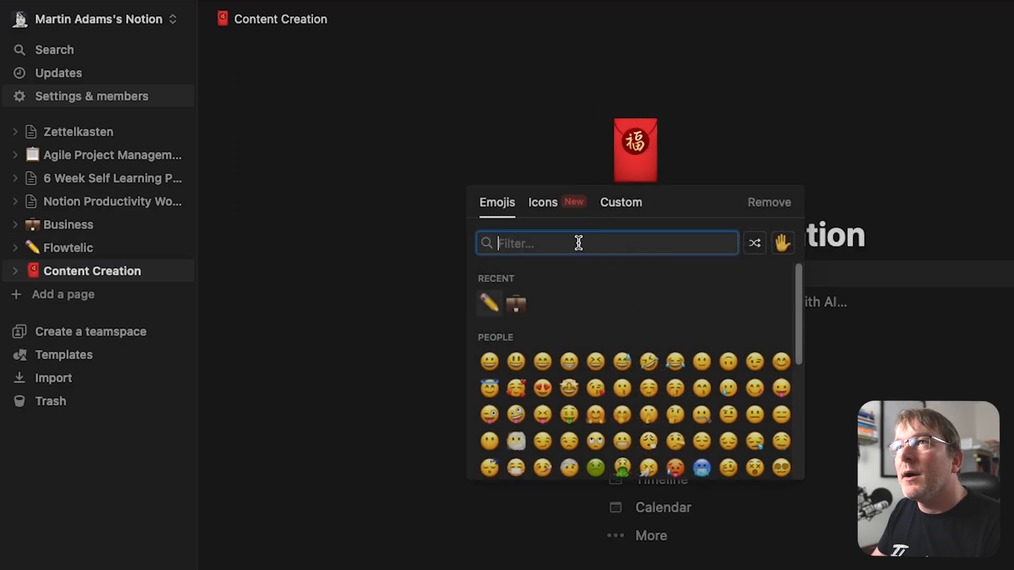
{"action": "type", "text": "book"}
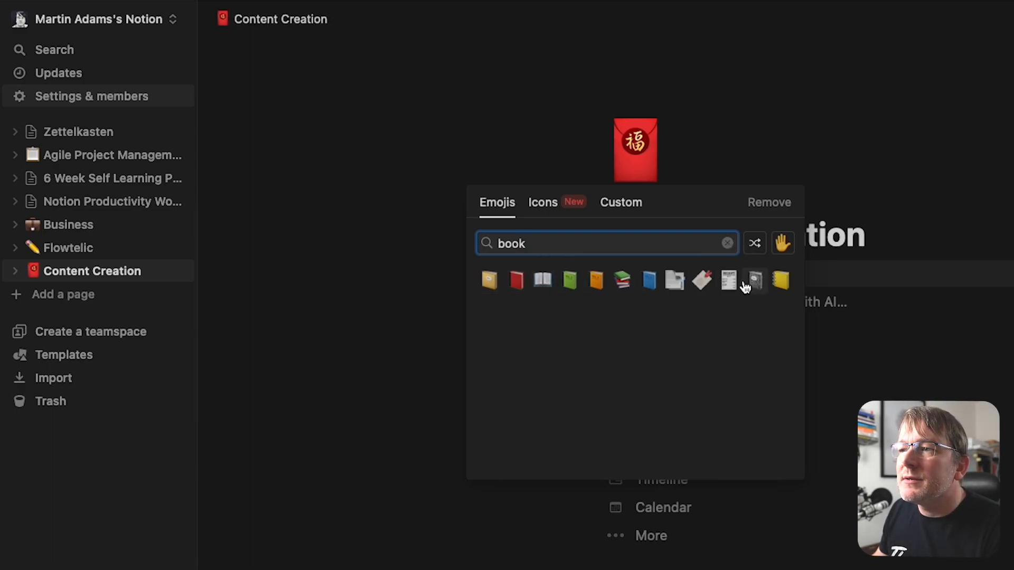
{"action": "left_click", "coordinate": [544, 281]}
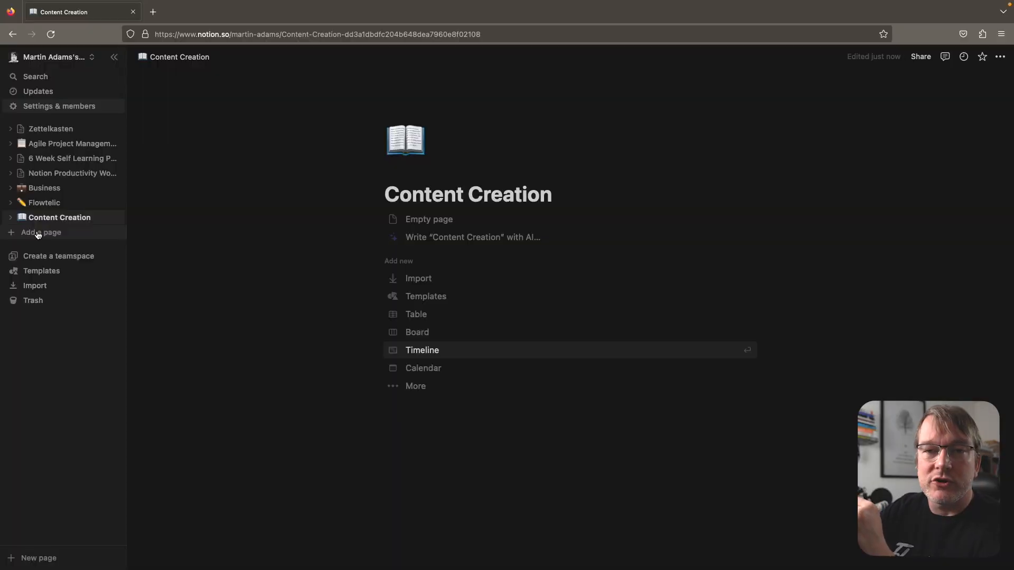
Step: Add a new top-level page titled "System" and give it the gear emoji icon, found by filtering for "cog"
{"action": "left_click", "coordinate": [38, 234]}
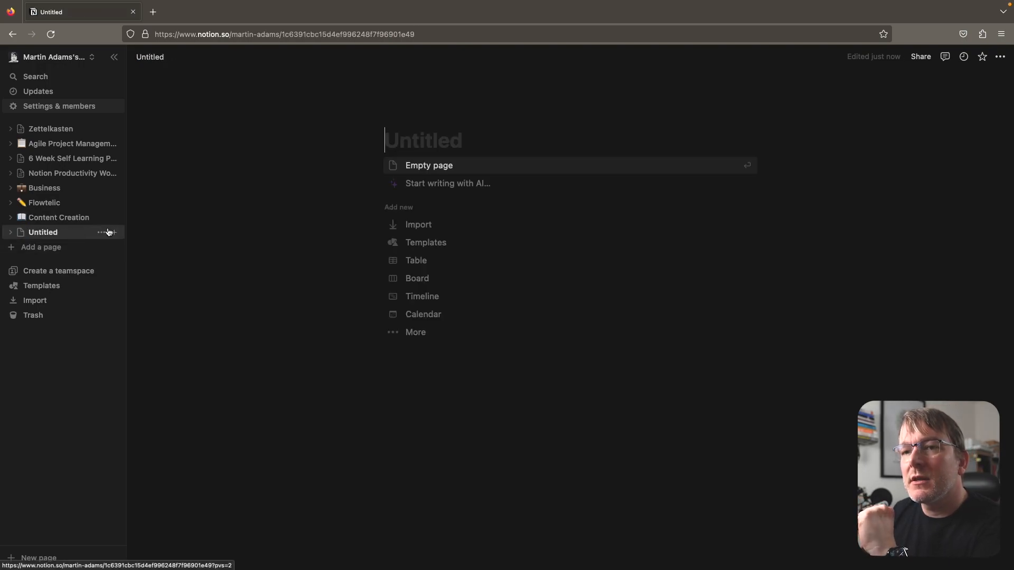
{"action": "type", "text": "System"}
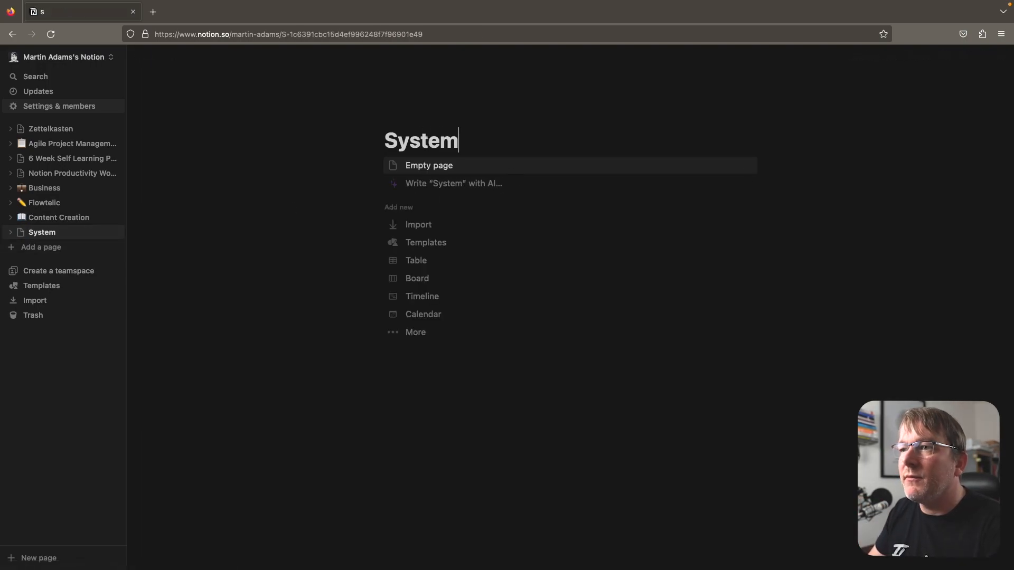
{"action": "left_click", "coordinate": [415, 122]}
{"action": "left_click", "coordinate": [416, 125]}
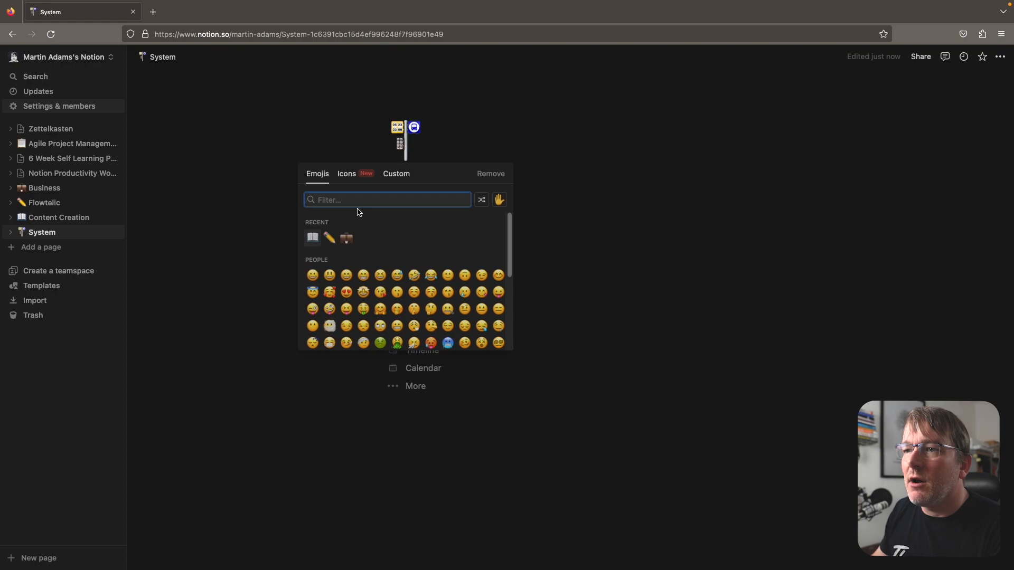
{"action": "type", "text": "cog"}
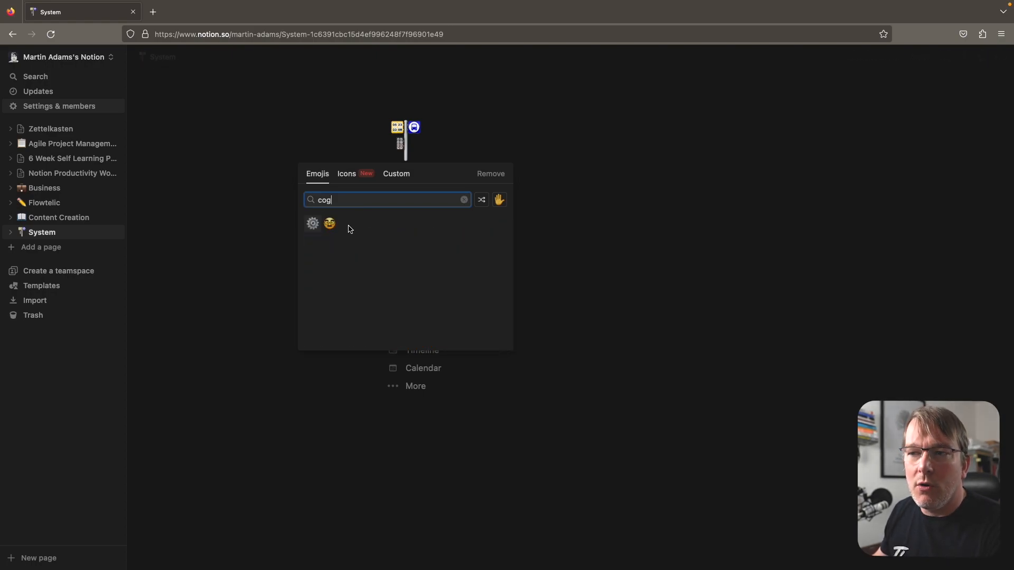
{"action": "left_click", "coordinate": [313, 224]}
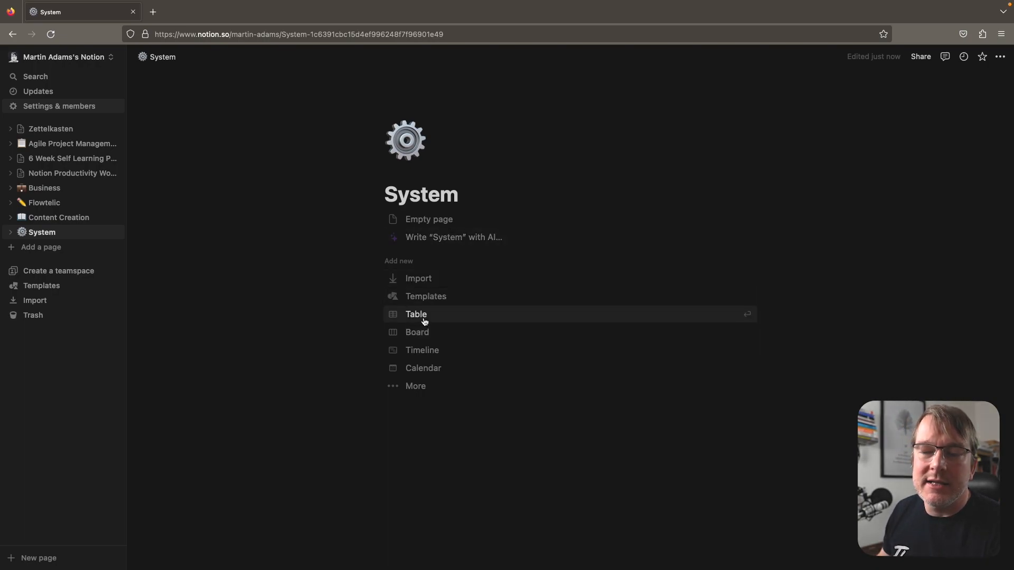
{"action": "left_click", "coordinate": [429, 219]}
{"action": "type", "text": "Projects"}
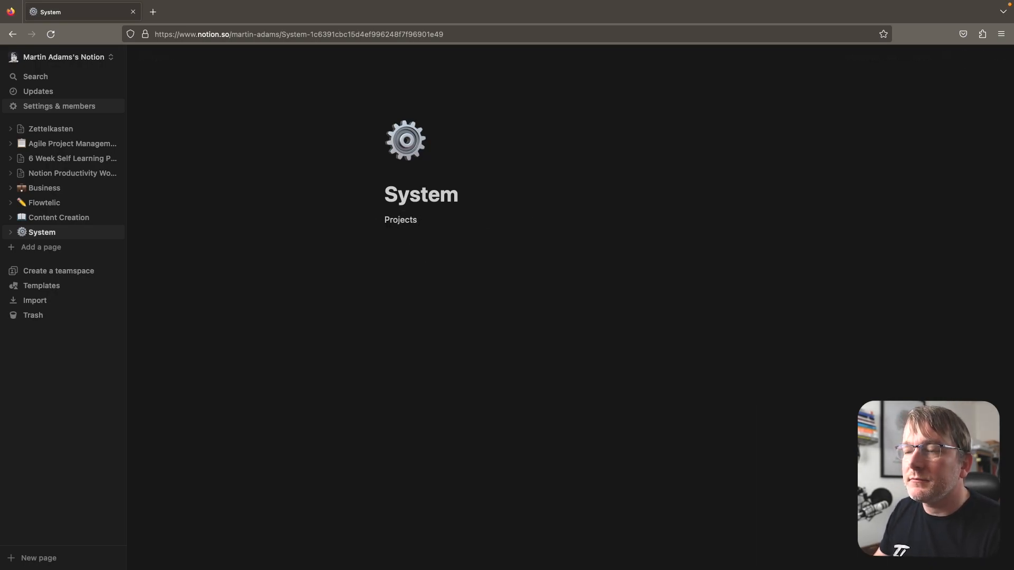
{"action": "left_click", "coordinate": [377, 220]}
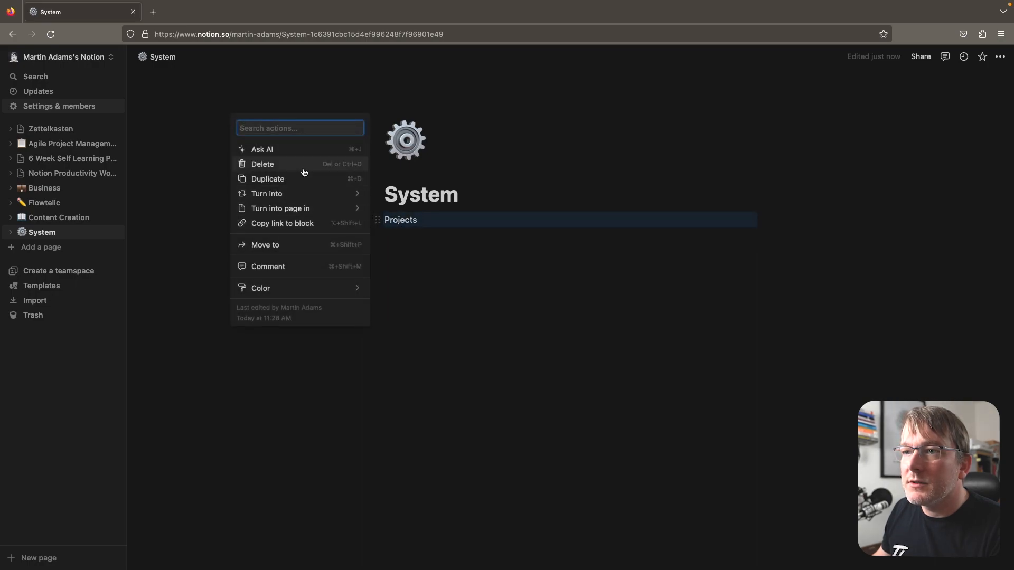
{"action": "mouse_move", "coordinate": [299, 195]}
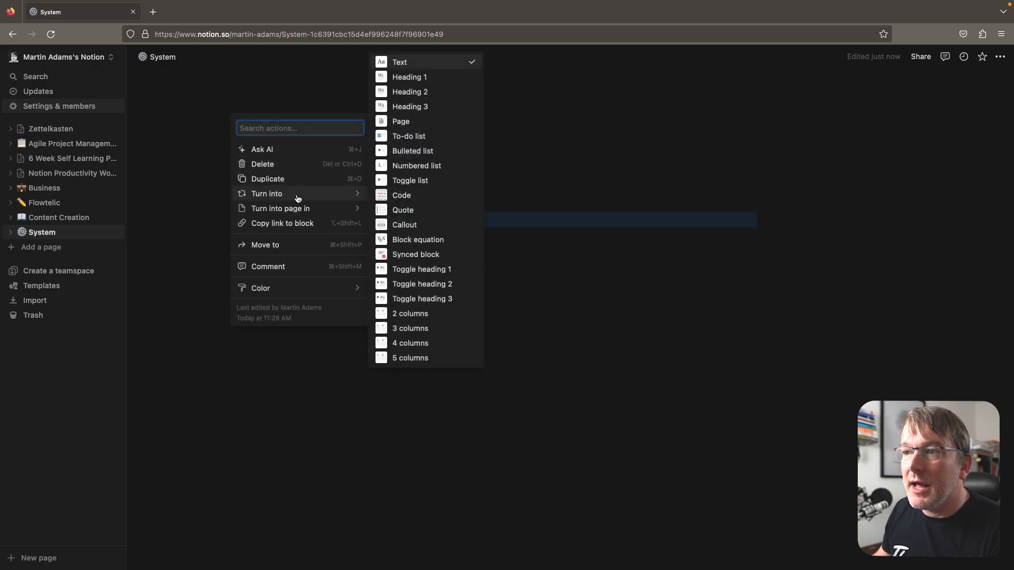
{"action": "mouse_move", "coordinate": [302, 214]}
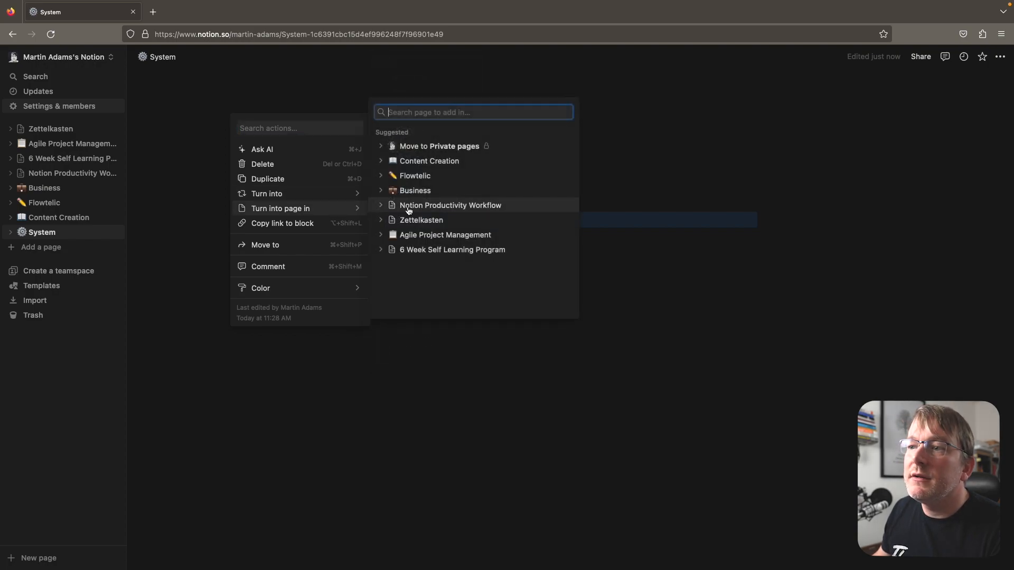
{"action": "left_click", "coordinate": [511, 443]}
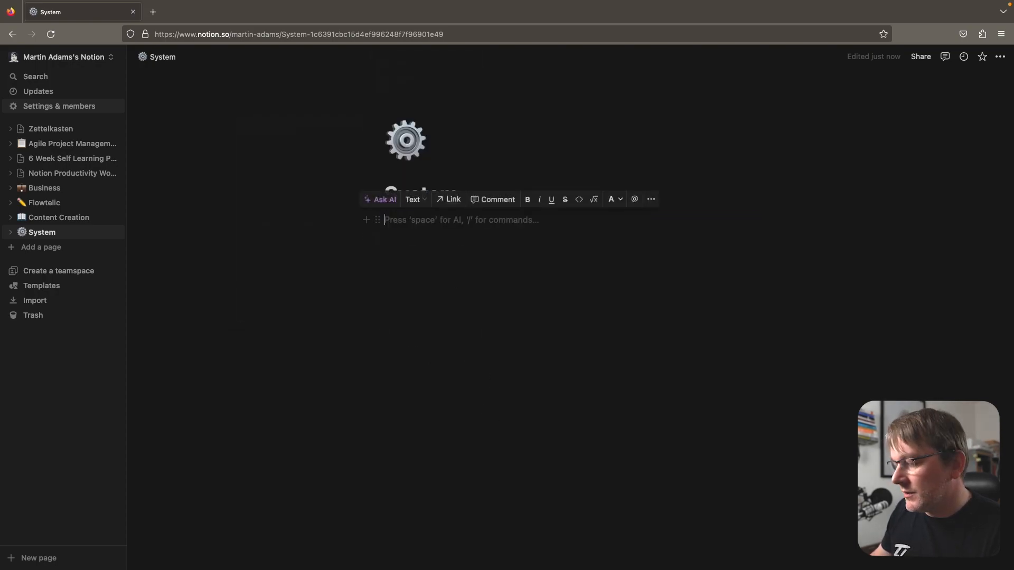
Step: Create a subpage titled "Projects" inside the System page and set it up as a table with a new database
{"action": "type", "text": "/"}
{"action": "left_click", "coordinate": [436, 374]}
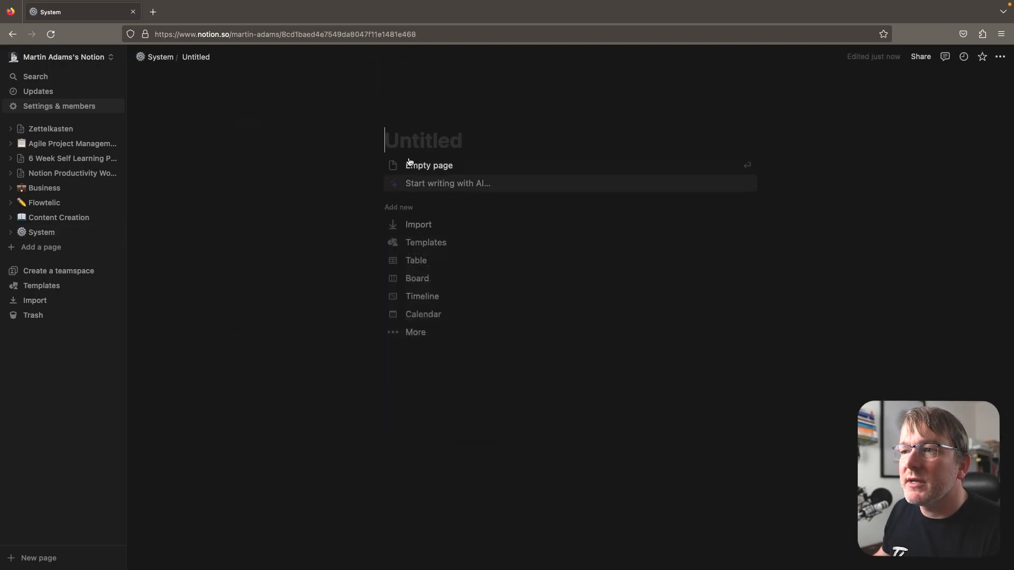
{"action": "type", "text": "Projects"}
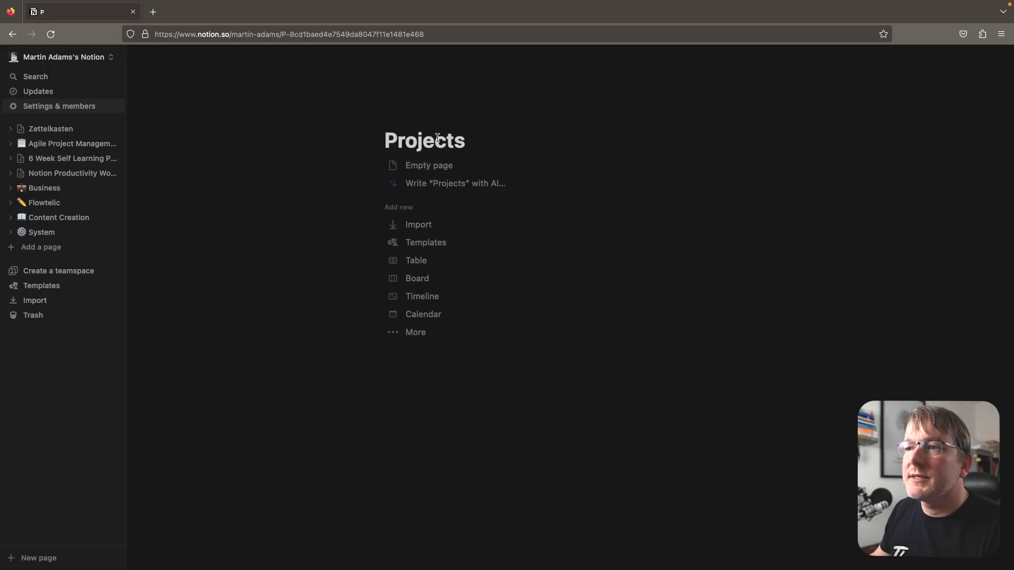
{"action": "left_click", "coordinate": [417, 261]}
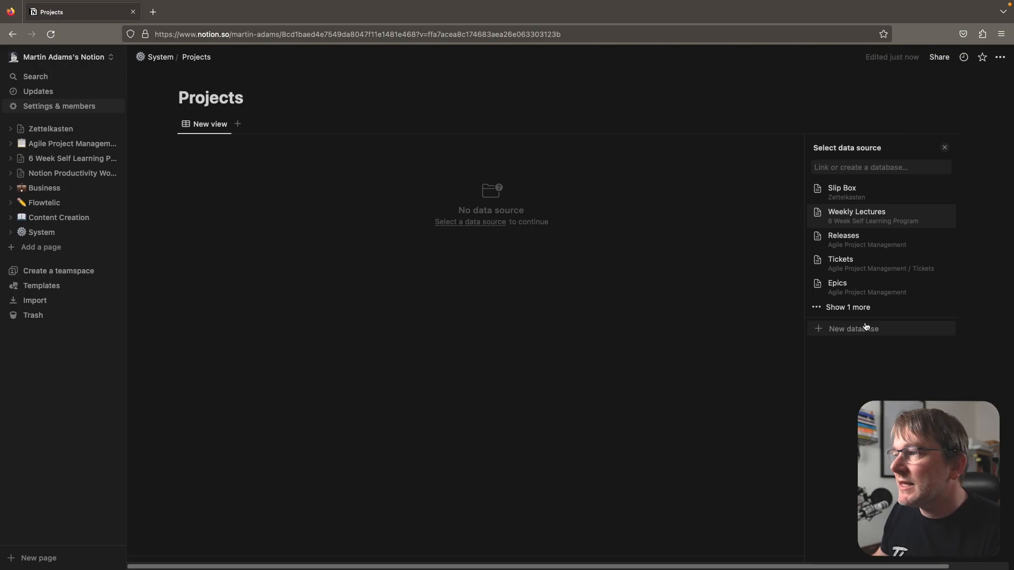
{"action": "left_click", "coordinate": [852, 335]}
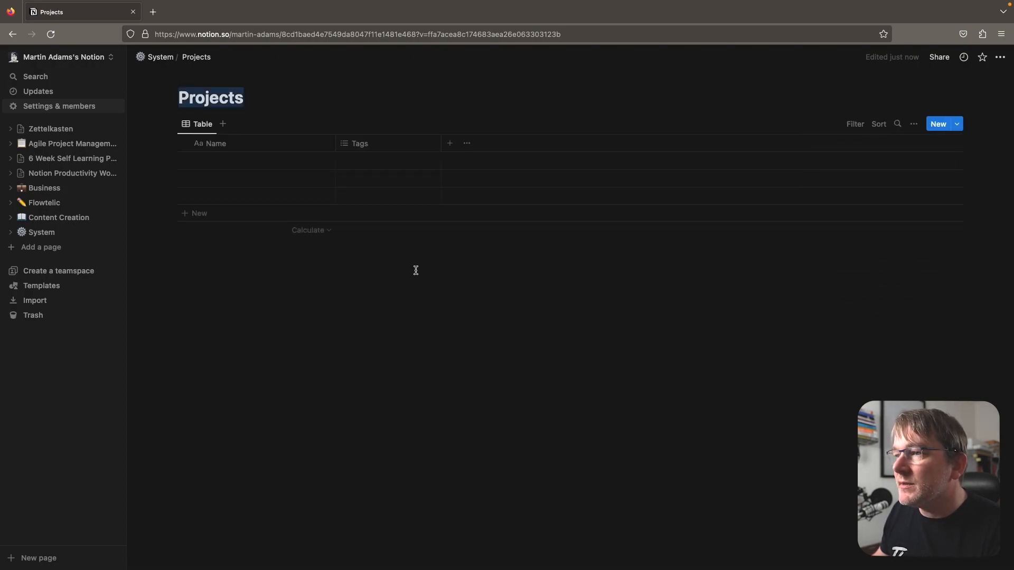
Step: Rename the table view of the Projects database to "All Projects"
{"action": "left_click", "coordinate": [202, 124]}
{"action": "left_click", "coordinate": [226, 159]}
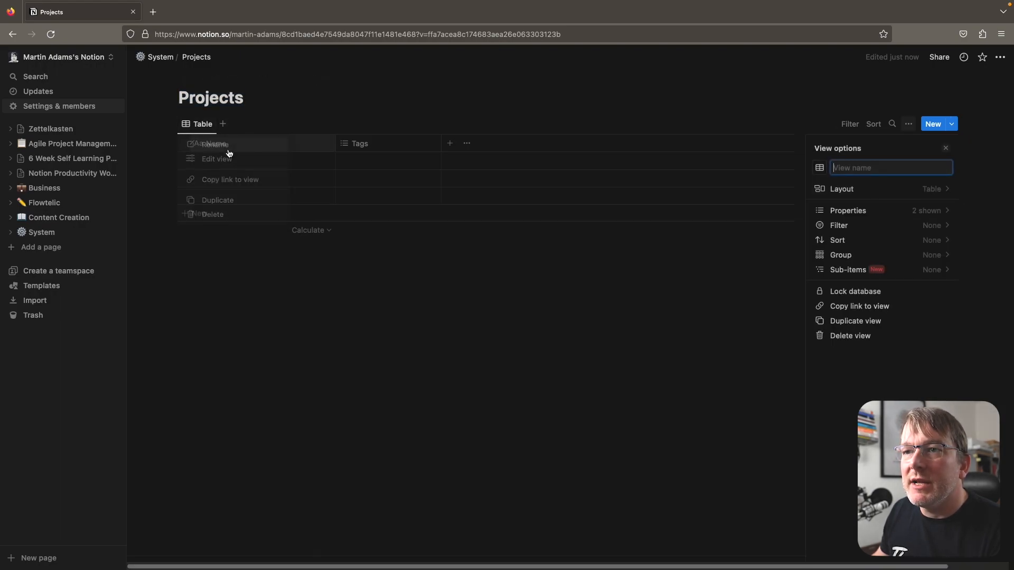
{"action": "type", "text": "All Projects"}
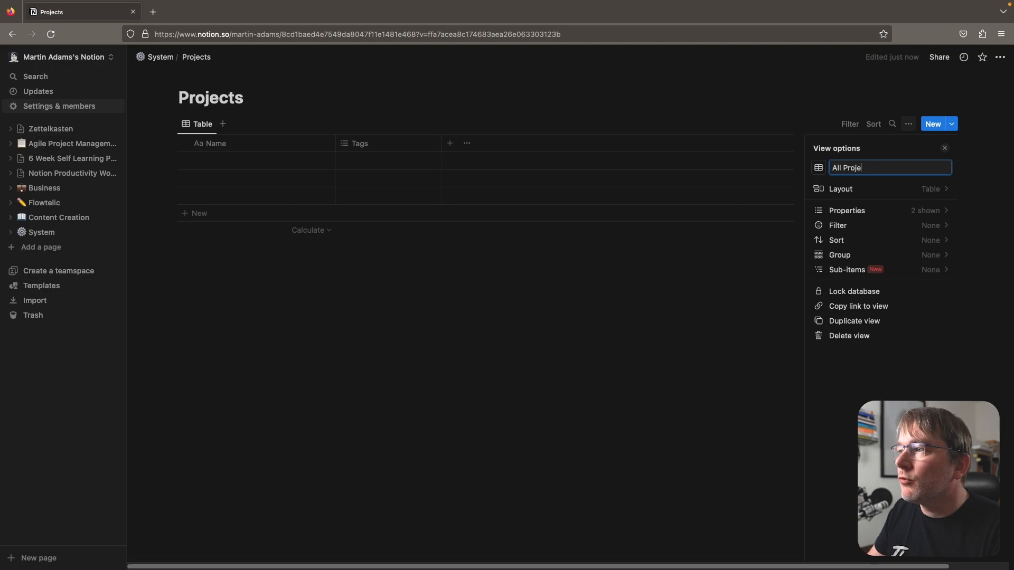
Step: Add a Status property to the Projects database, keeping its default name and options
{"action": "left_click", "coordinate": [316, 281]}
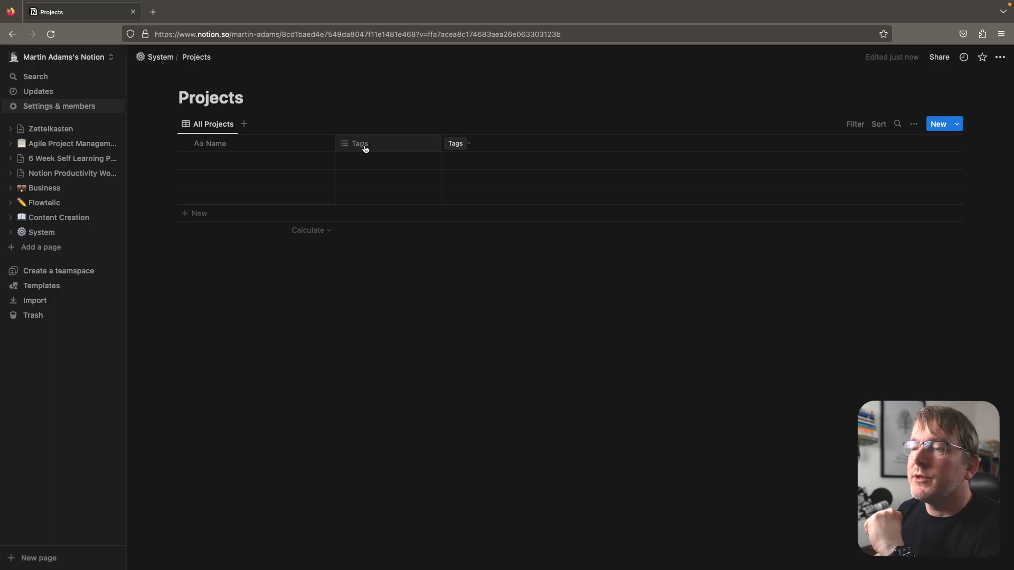
{"action": "left_click", "coordinate": [452, 143]}
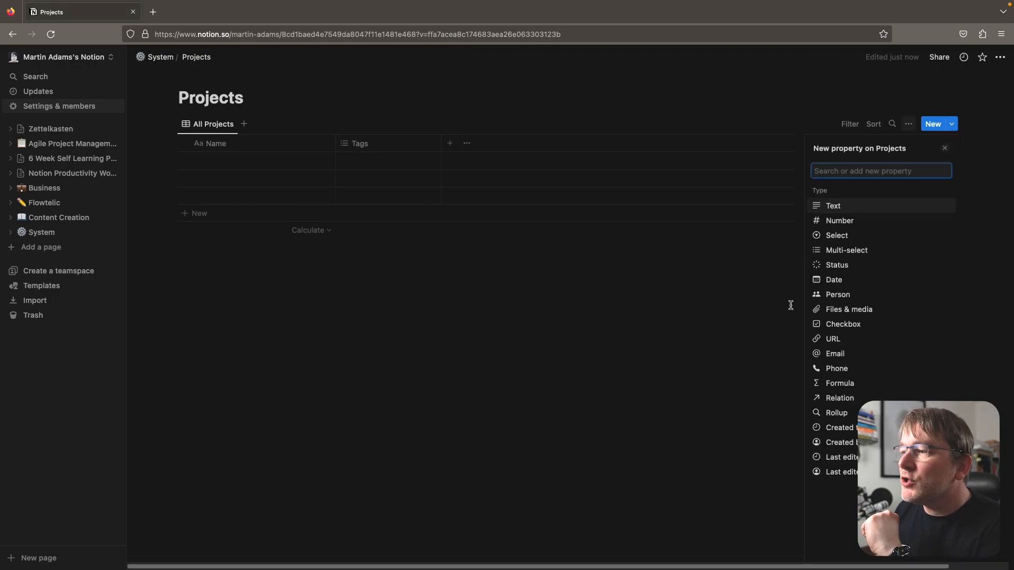
{"action": "left_click", "coordinate": [865, 265]}
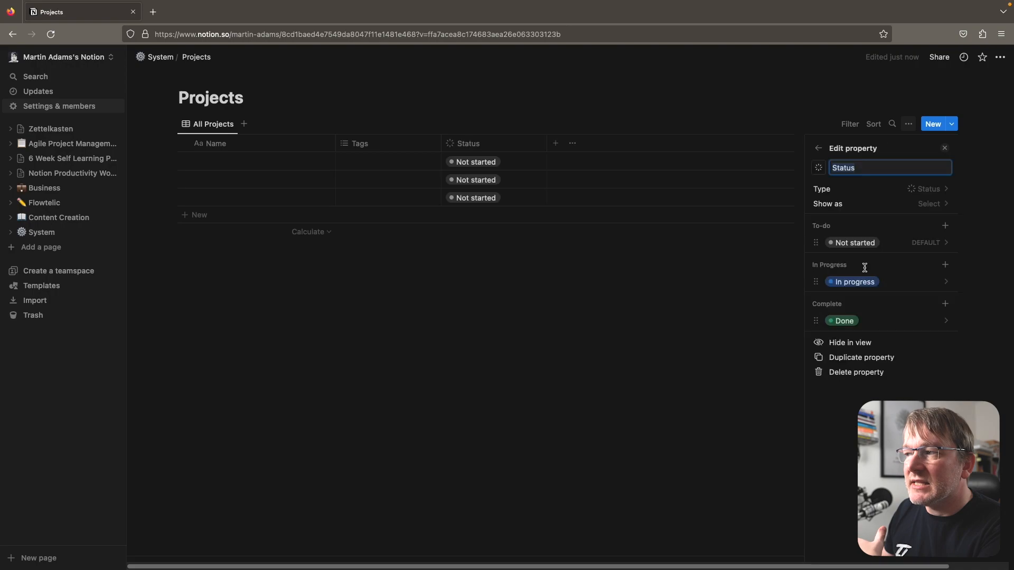
{"action": "left_click", "coordinate": [579, 299]}
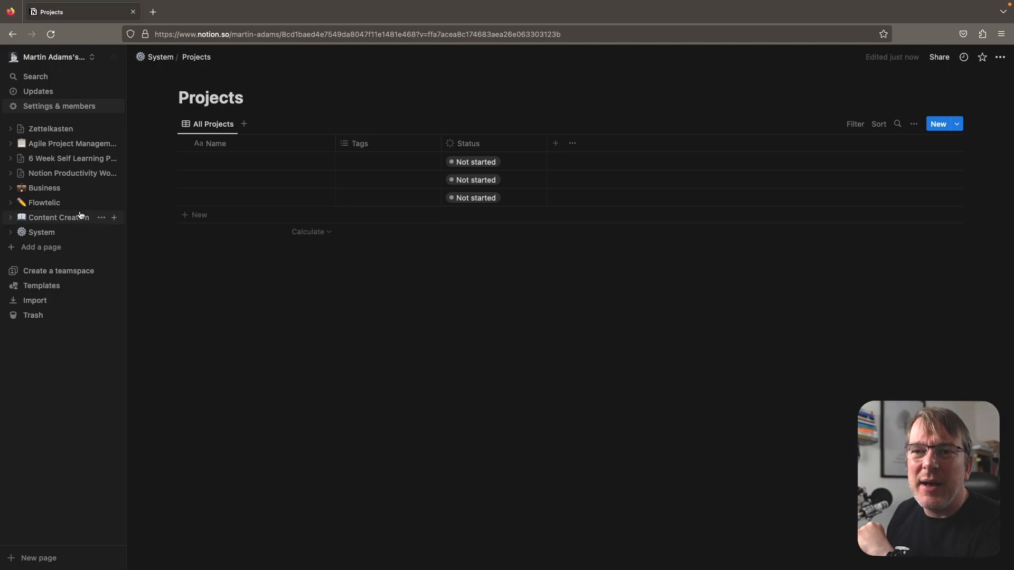
Step: Create a subpage titled "Tasks" inside the System page and set it up as a table with a new database
{"action": "left_click", "coordinate": [32, 234]}
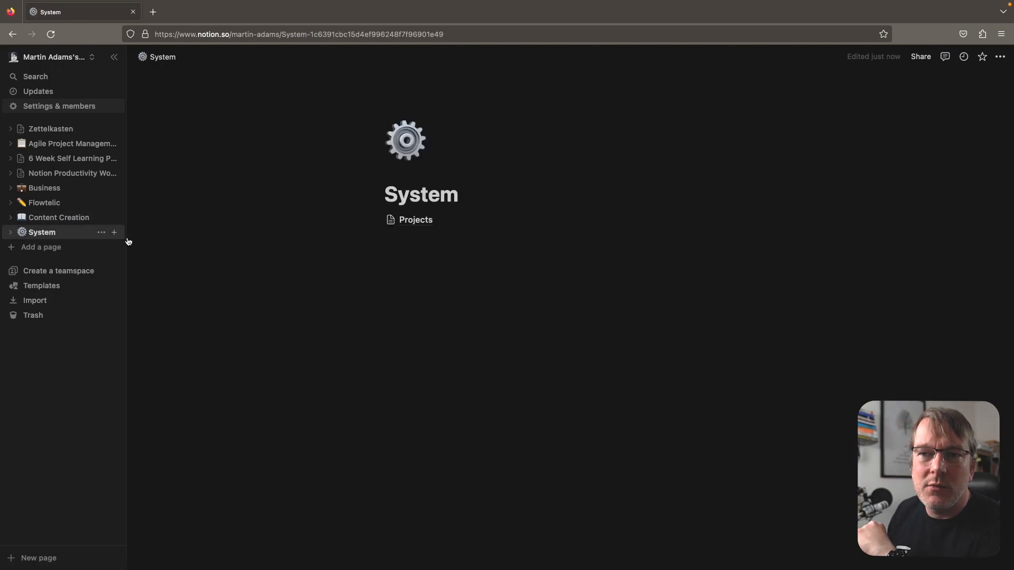
{"action": "left_click", "coordinate": [424, 230]}
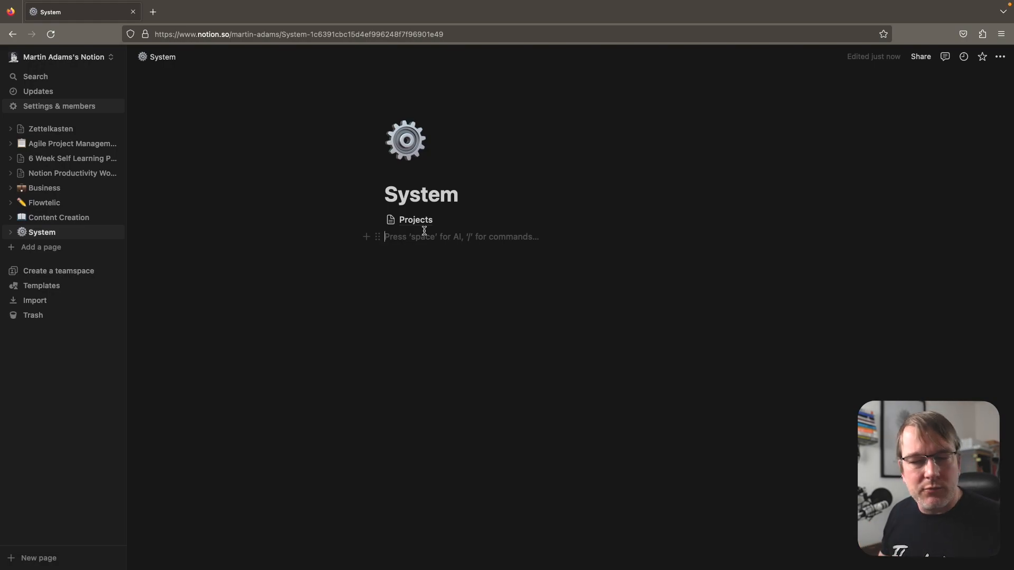
{"action": "type", "text": "/"}
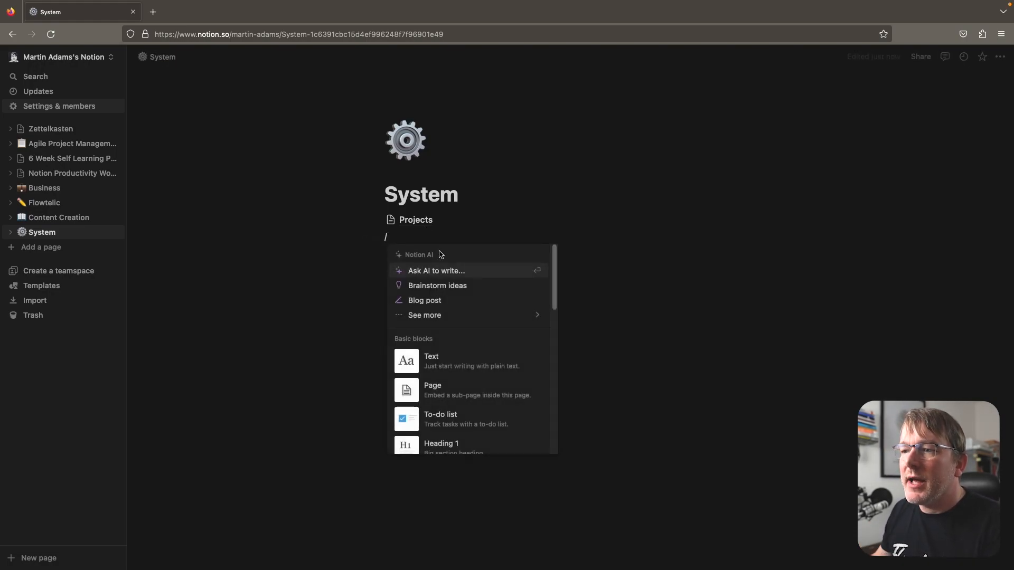
{"action": "left_click", "coordinate": [435, 390]}
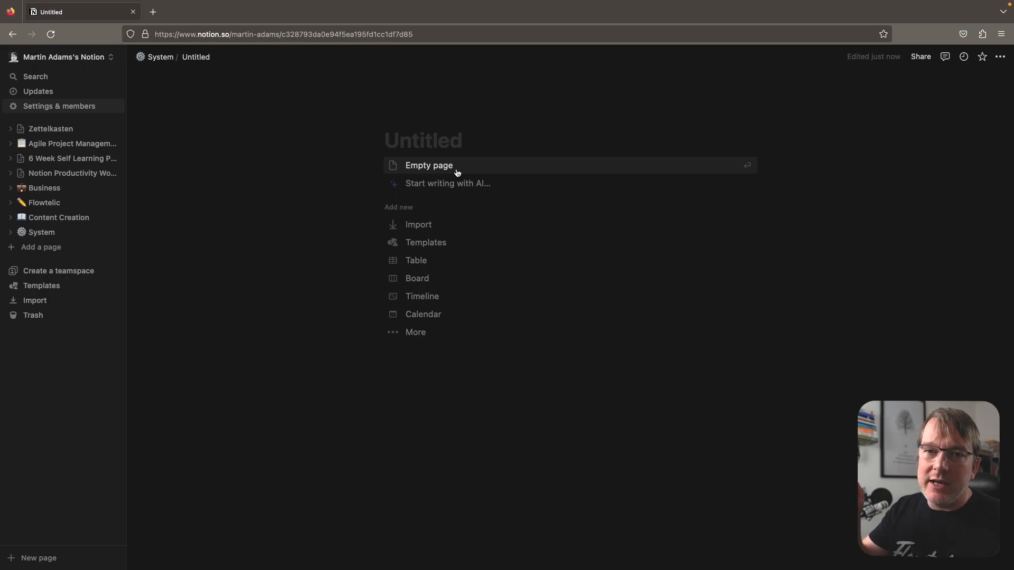
{"action": "type", "text": "Tasks"}
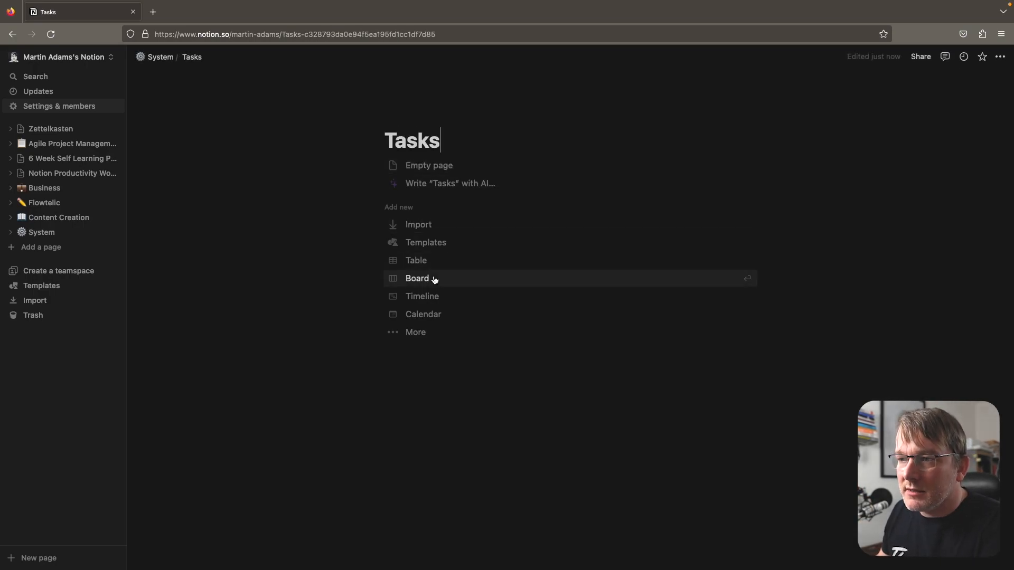
{"action": "left_click", "coordinate": [431, 261]}
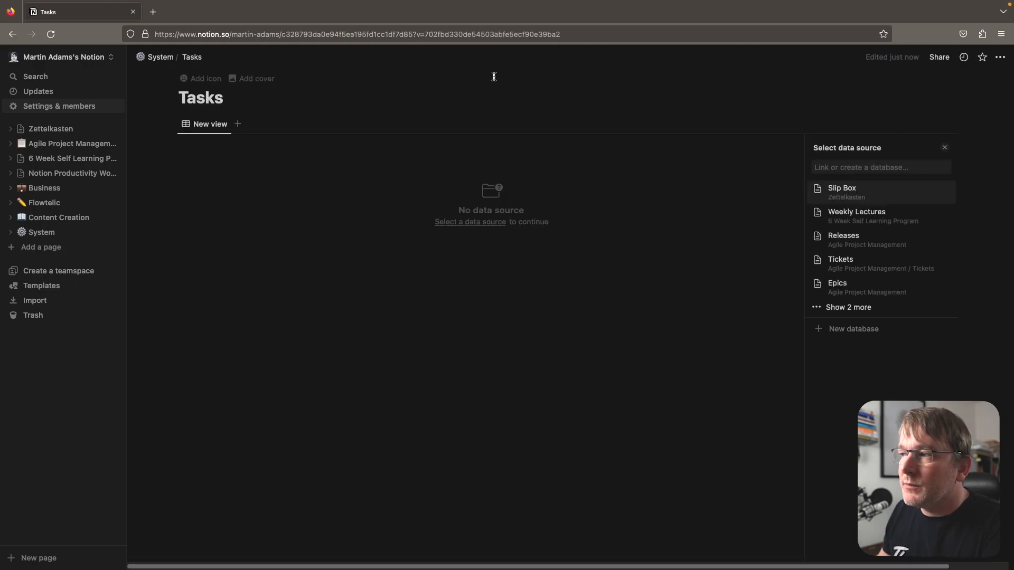
{"action": "left_click", "coordinate": [863, 330]}
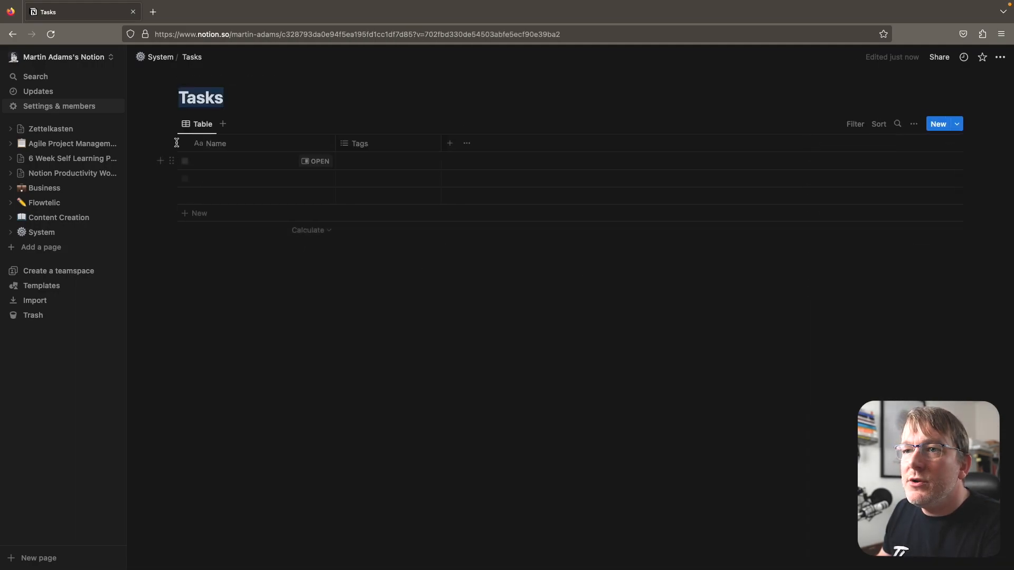
Step: Rename the table view of the Tasks database to "All Tasks"
{"action": "left_click", "coordinate": [200, 126]}
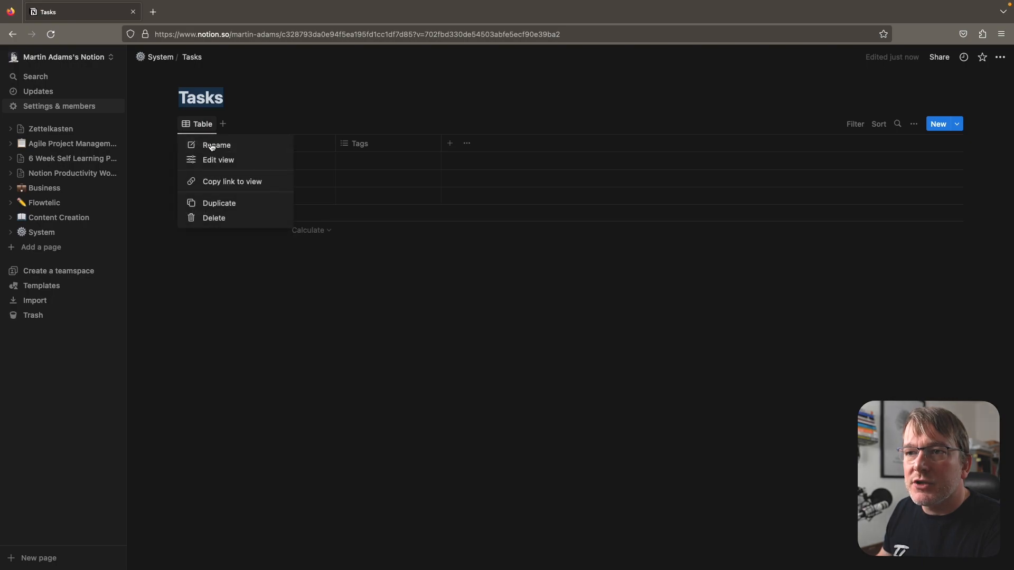
{"action": "left_click", "coordinate": [216, 160]}
{"action": "type", "text": "All Tasks"}
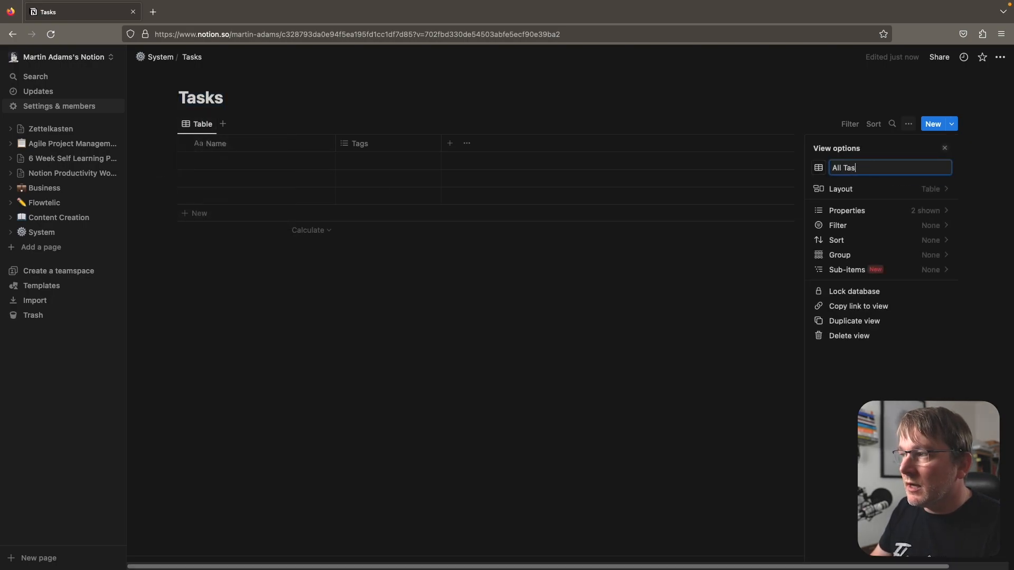
{"action": "left_click", "coordinate": [413, 259]}
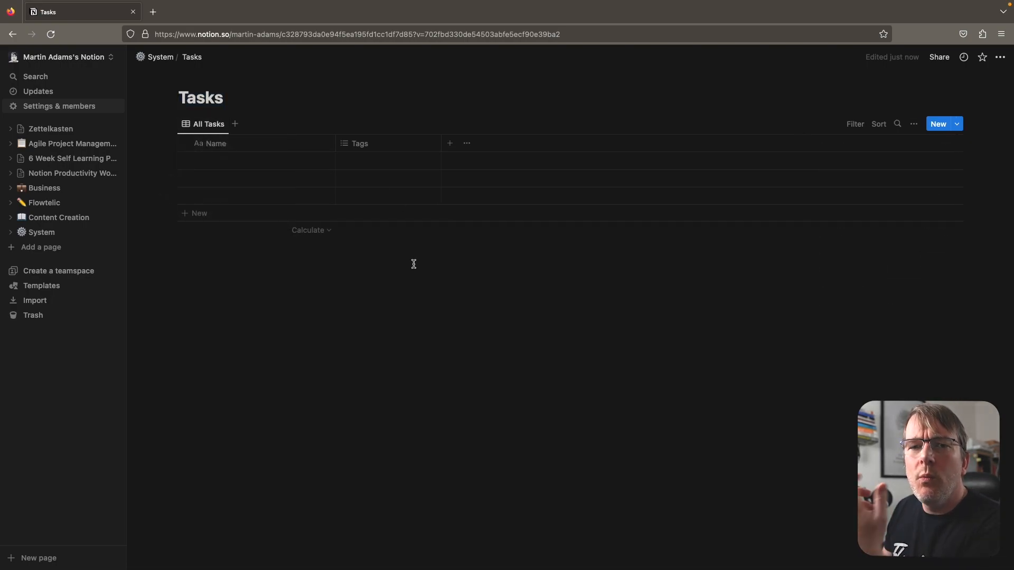
Step: Delete the Tags property from the Tasks database and add a Status property with its default options
{"action": "left_click", "coordinate": [371, 143]}
{"action": "left_click", "coordinate": [370, 302]}
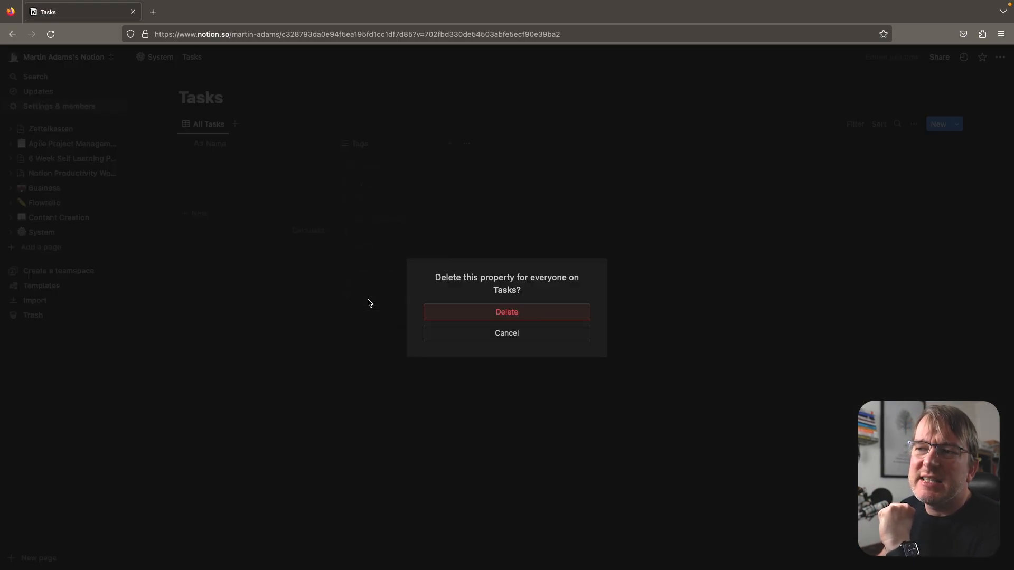
{"action": "left_click", "coordinate": [517, 312]}
{"action": "left_click", "coordinate": [344, 143]}
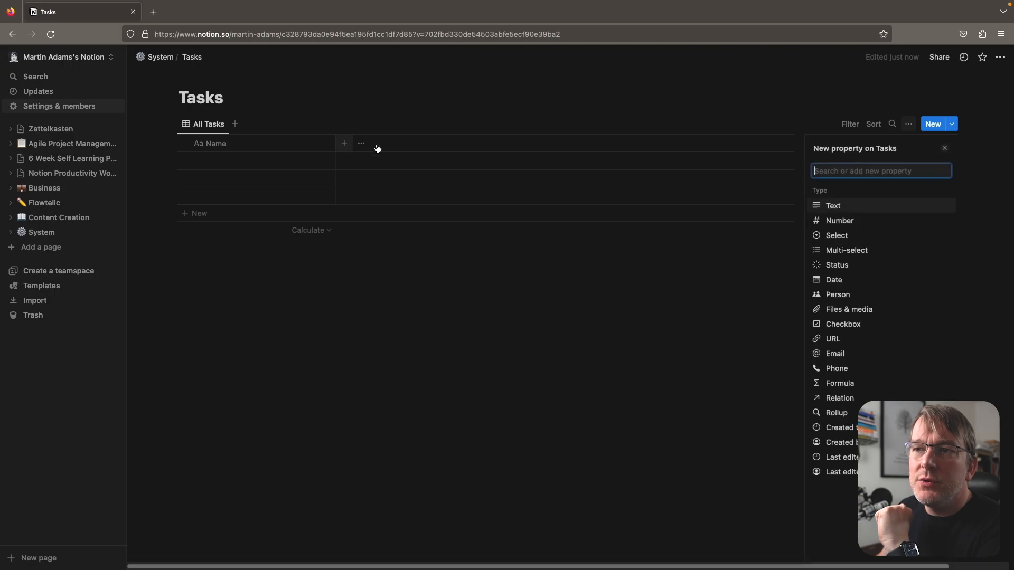
{"action": "left_click", "coordinate": [836, 264]}
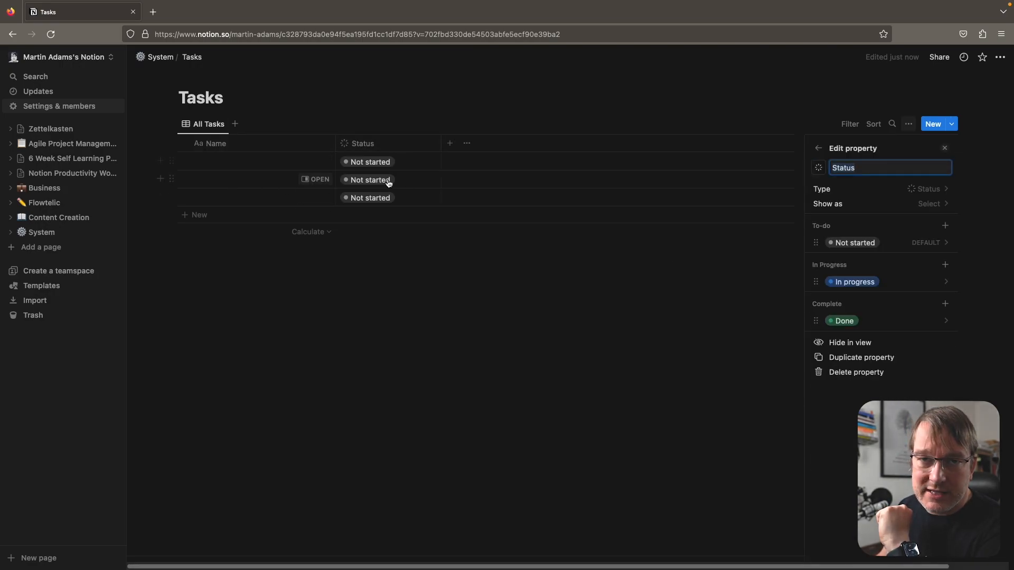
{"action": "left_click", "coordinate": [449, 143]}
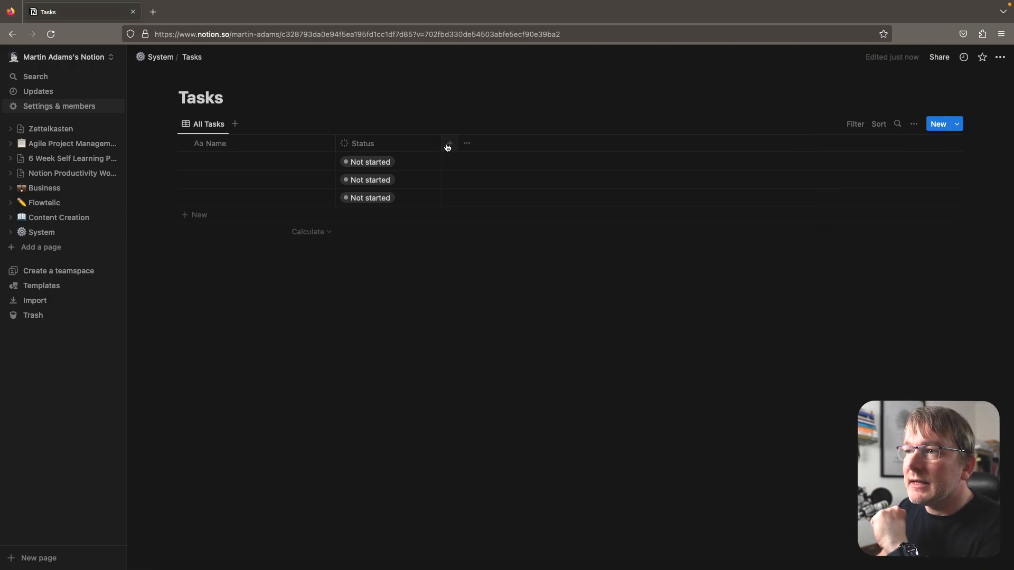
Step: Add a Date property to the Tasks database and name it "Do Date"
{"action": "left_click", "coordinate": [448, 144]}
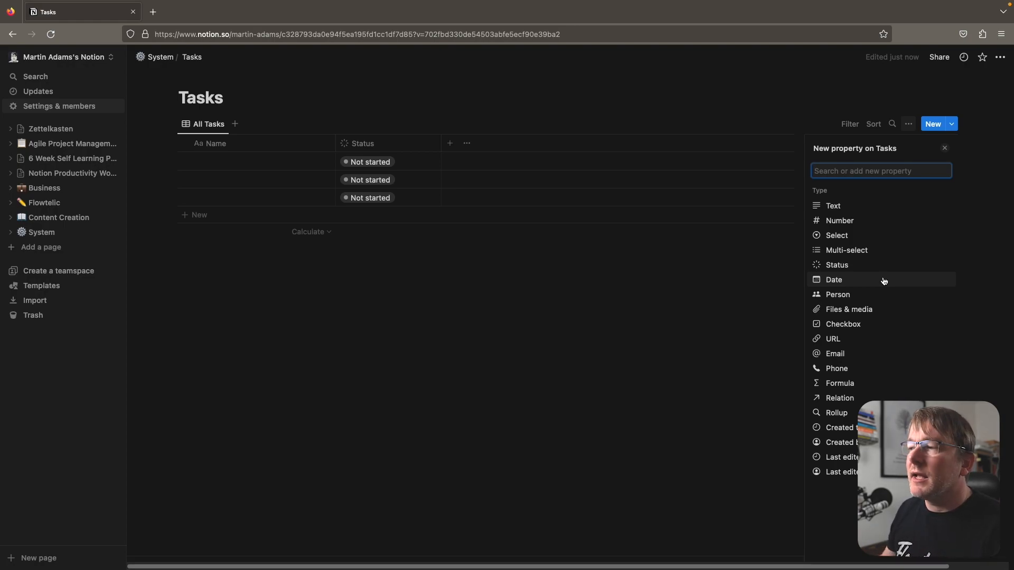
{"action": "left_click", "coordinate": [845, 281]}
{"action": "left_click", "coordinate": [482, 147]}
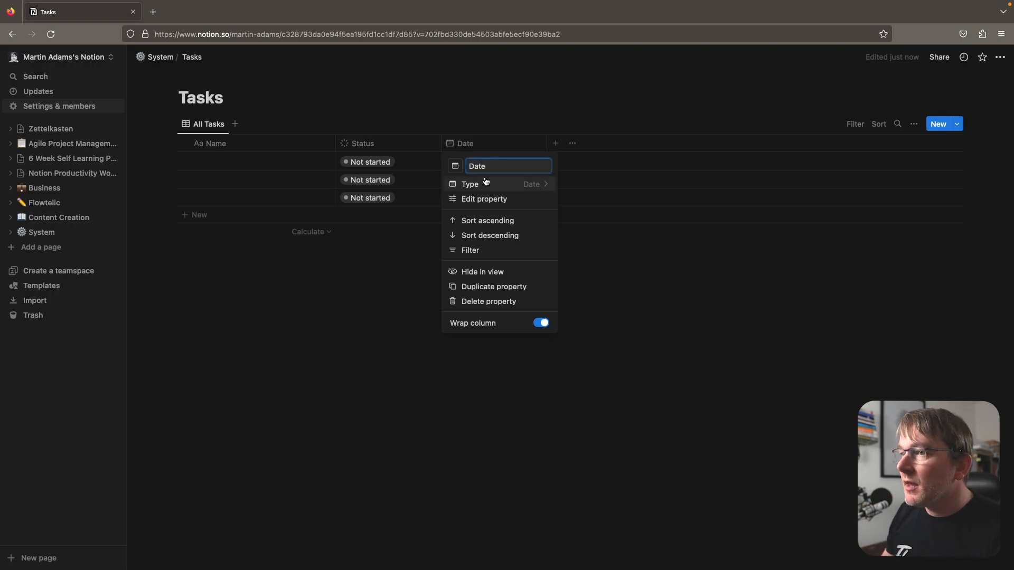
{"action": "key", "text": "BackSpace"}
{"action": "key", "text": "BackSpace"}
{"action": "key", "text": "BackSpace"}
{"action": "type", "text": "o Date"}
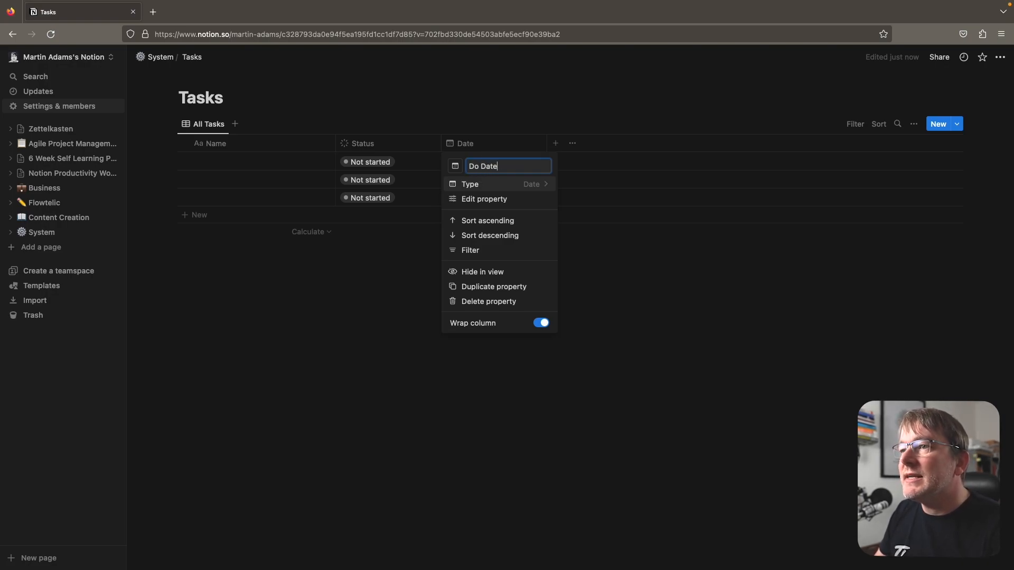
{"action": "left_click", "coordinate": [648, 326]}
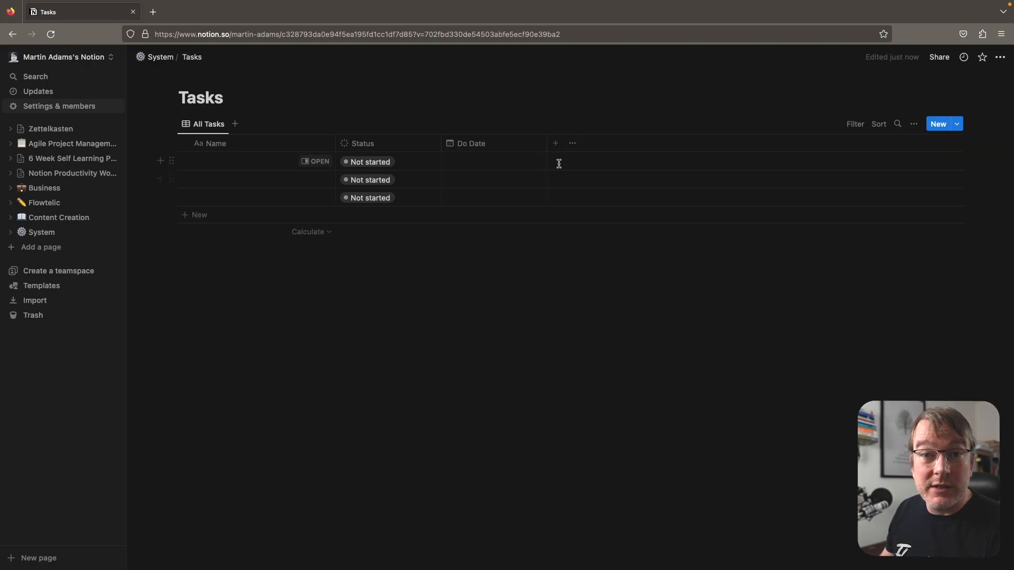
Step: Add a relation from Tasks to the Projects database in System, limited to 1 page and also shown on Projects
{"action": "left_click", "coordinate": [556, 143]}
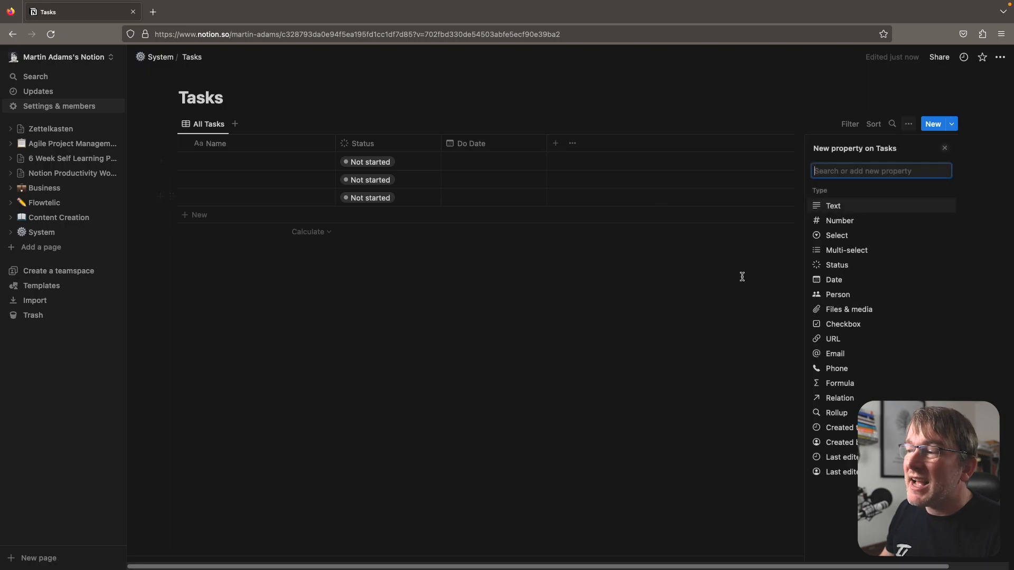
{"action": "left_click", "coordinate": [858, 402]}
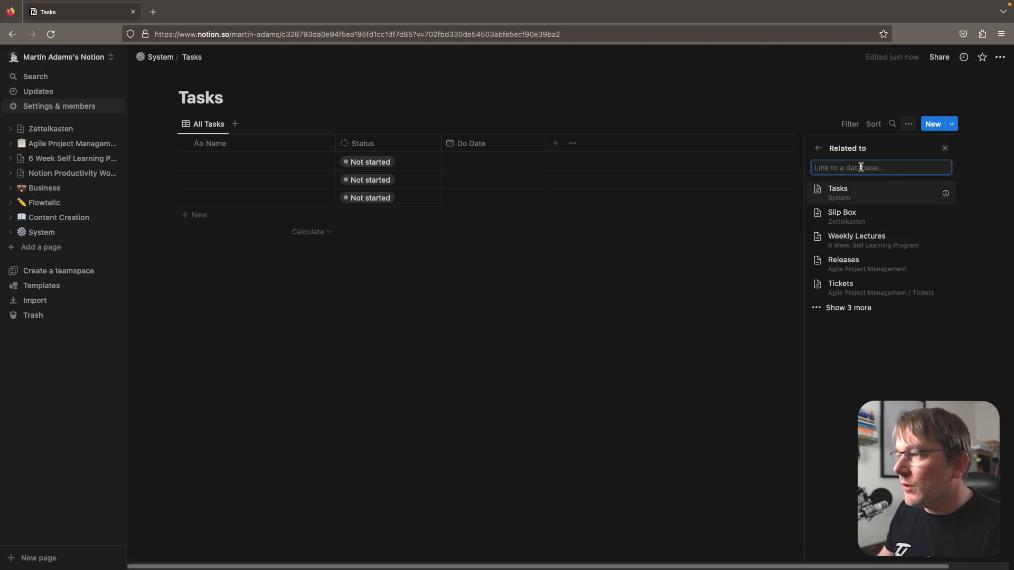
{"action": "type", "text": "Project"}
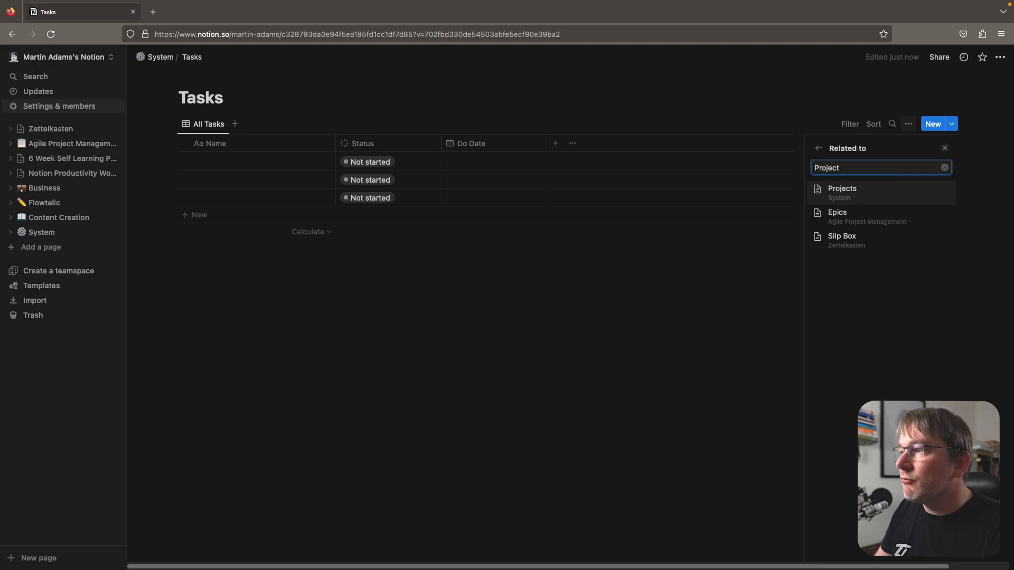
{"action": "left_click", "coordinate": [856, 194]}
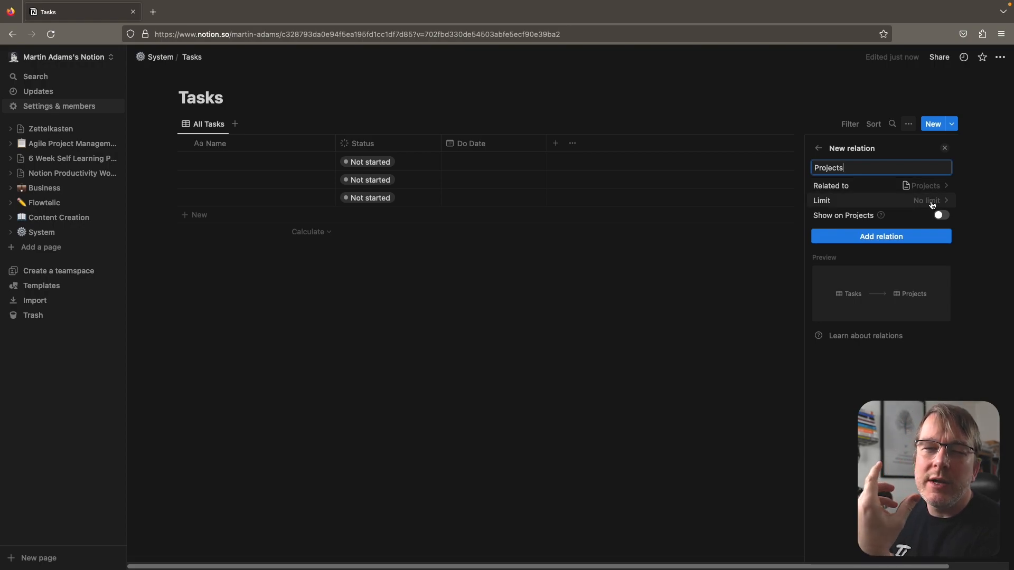
{"action": "left_click", "coordinate": [932, 205]}
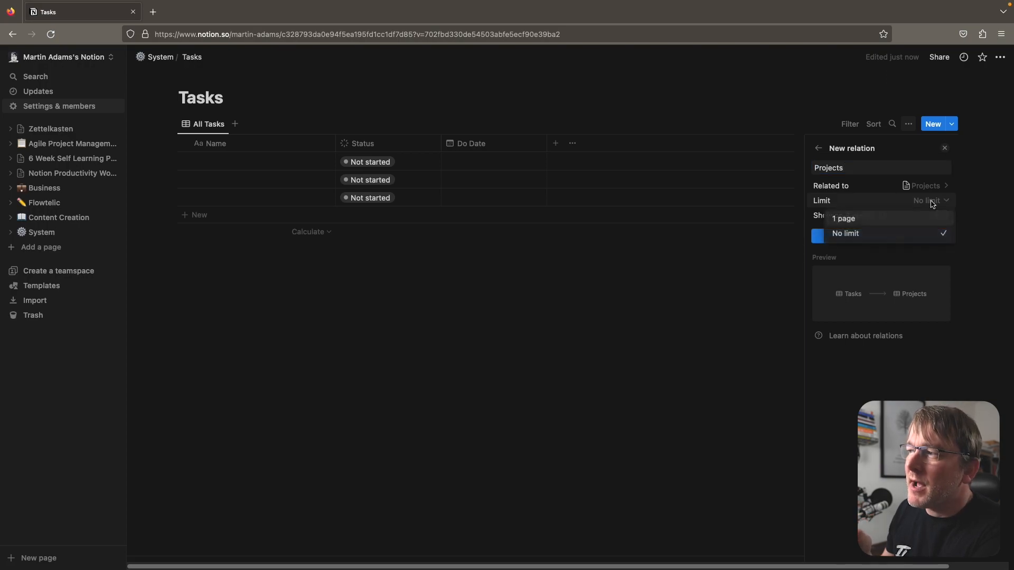
{"action": "left_click", "coordinate": [847, 220]}
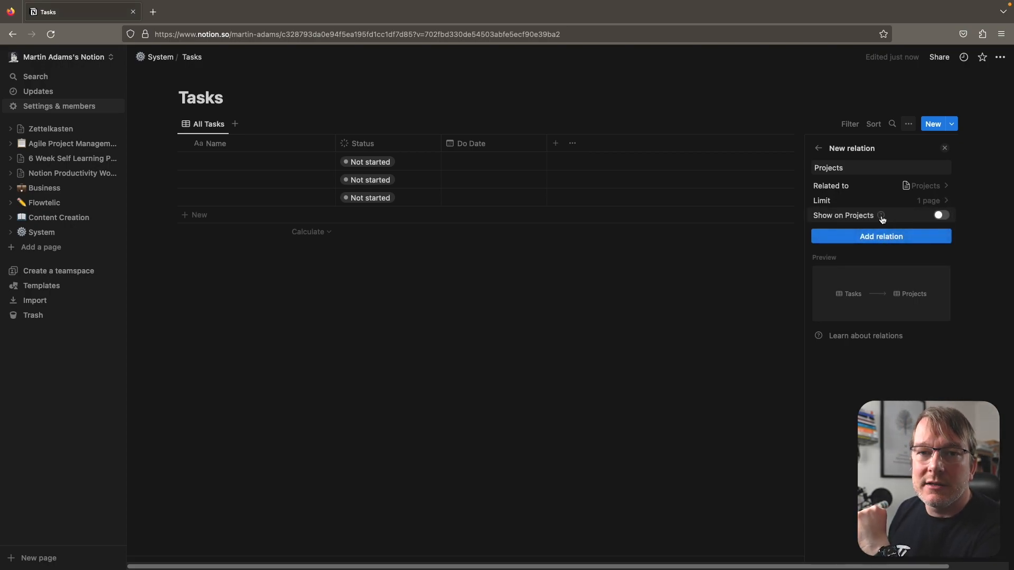
{"action": "mouse_move", "coordinate": [882, 218]}
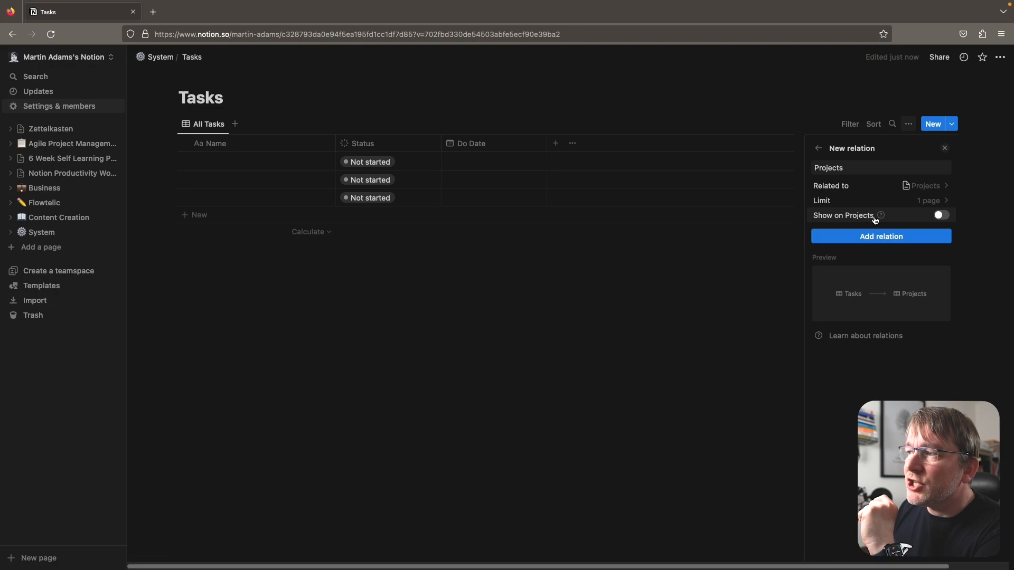
{"action": "left_click", "coordinate": [941, 216]}
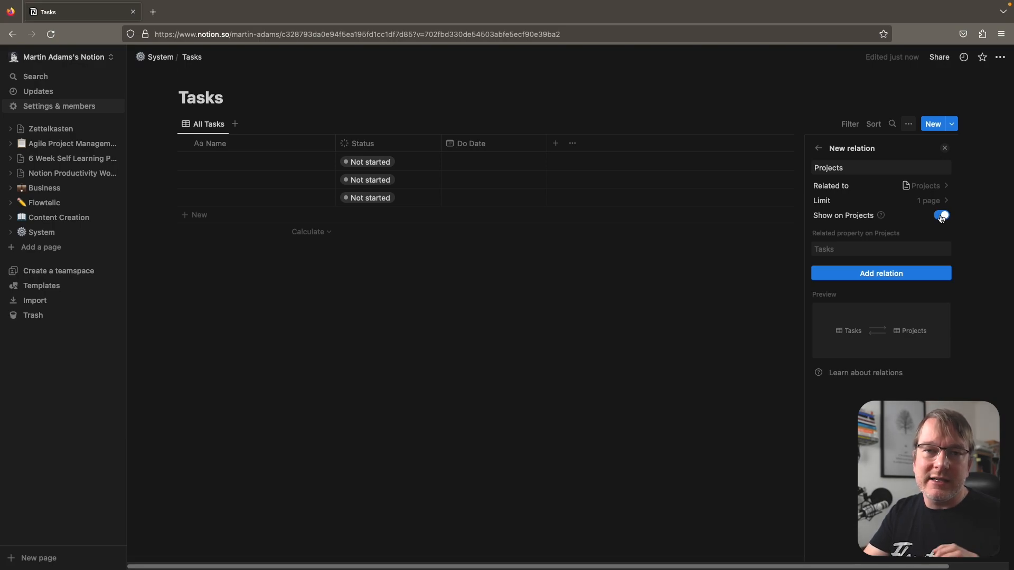
{"action": "left_click", "coordinate": [866, 281]}
{"action": "left_click", "coordinate": [575, 277]}
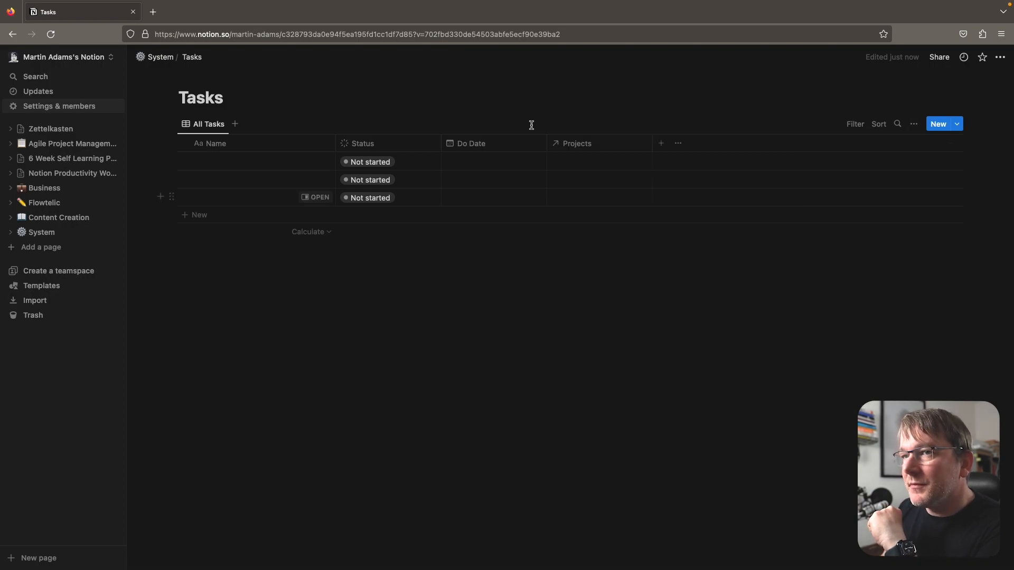
Step: Add a sub-page named "Projects" inside the Content Creation page
{"action": "left_click", "coordinate": [47, 222]}
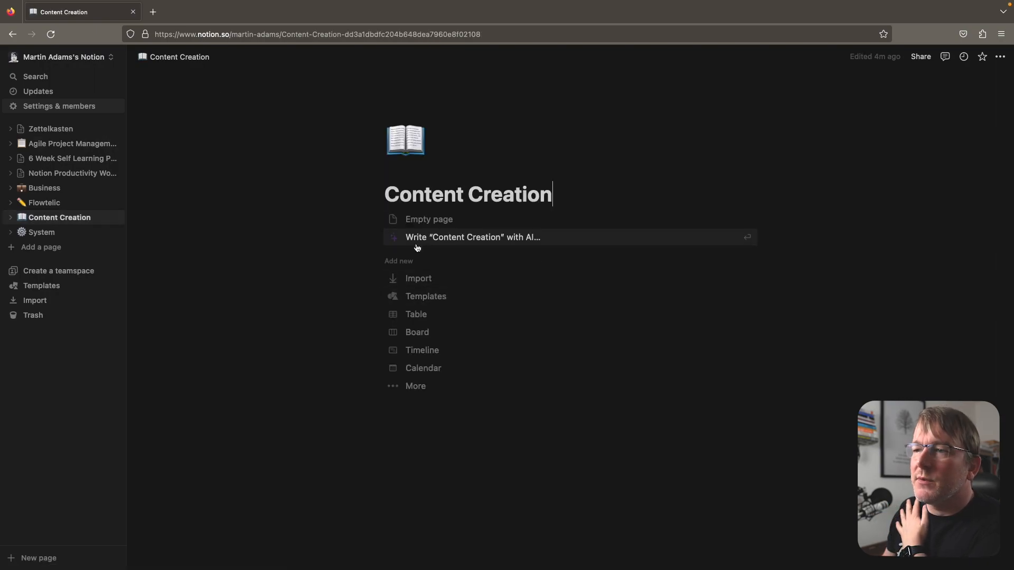
{"action": "left_click", "coordinate": [426, 220]}
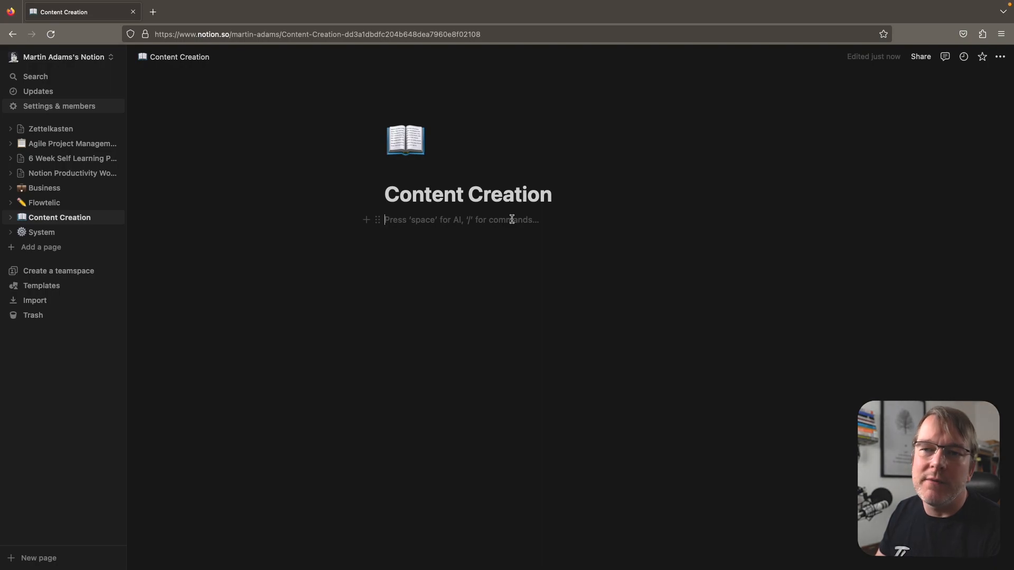
{"action": "type", "text": "/"}
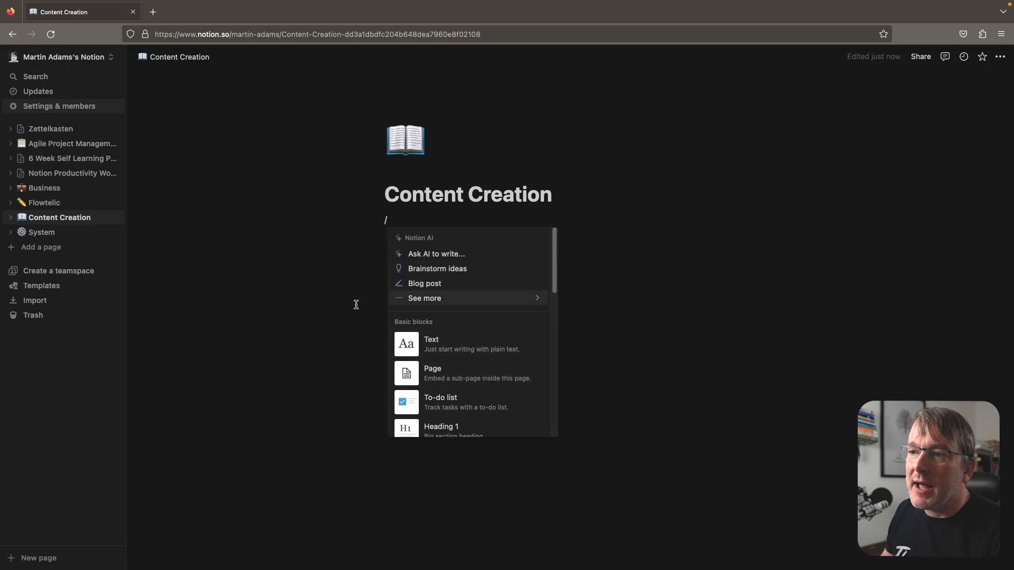
{"action": "mouse_move", "coordinate": [424, 298]}
{"action": "type", "text": "page"}
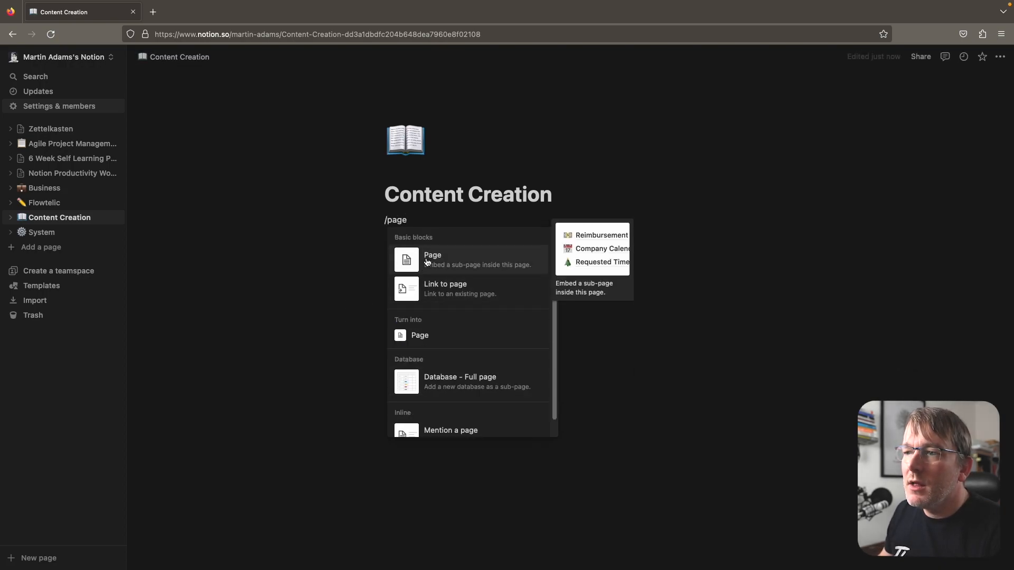
{"action": "key", "text": "Return"}
{"action": "type", "text": "Projects"}
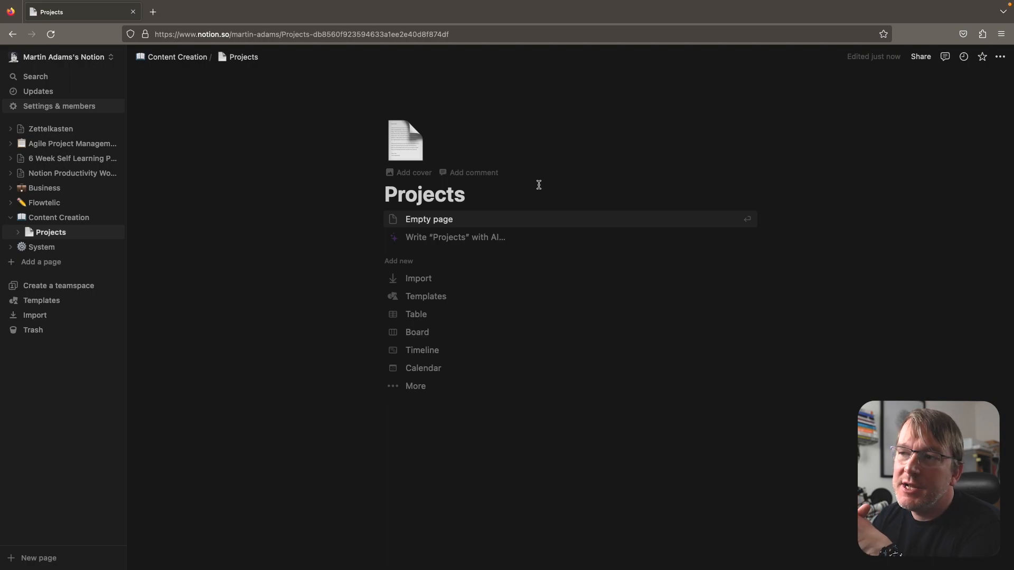
Step: Insert a linked gallery view on the new Projects page, using System's Projects database as its data source
{"action": "left_click", "coordinate": [443, 219]}
{"action": "type", "text": "/"}
{"action": "scroll", "coordinate": [465, 362], "scroll_direction": "down", "scroll_amount": 5}
{"action": "scroll", "coordinate": [465, 362], "scroll_direction": "down", "scroll_amount": 4}
{"action": "type", "text": "gallery"}
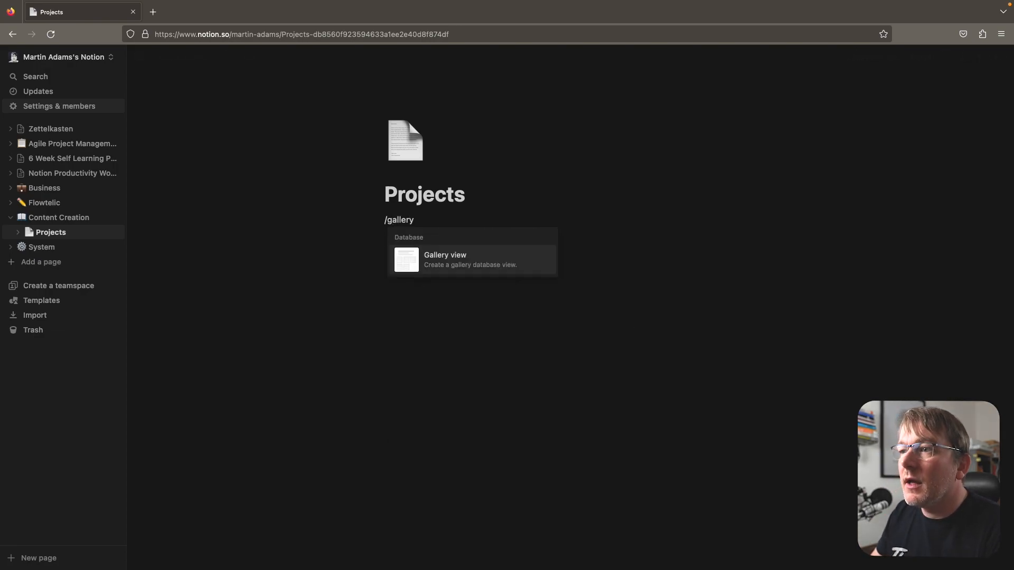
{"action": "left_click", "coordinate": [452, 265]}
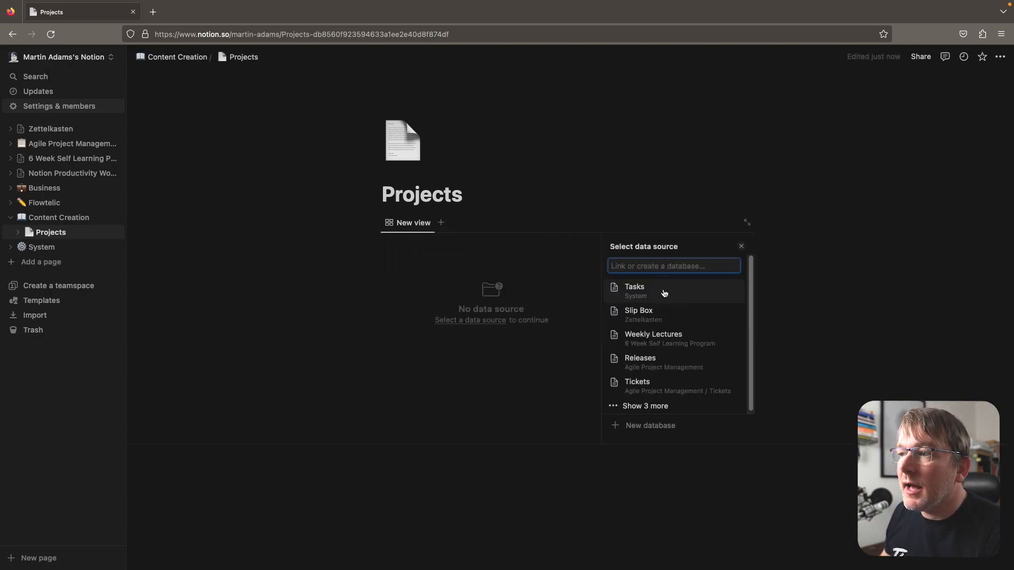
{"action": "type", "text": "projec"}
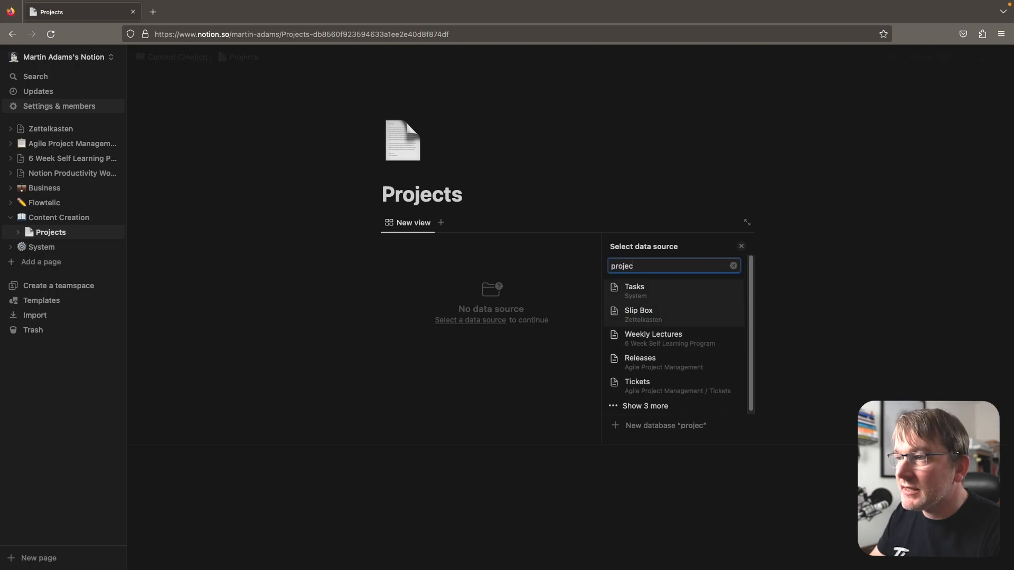
{"action": "type", "text": "ts"}
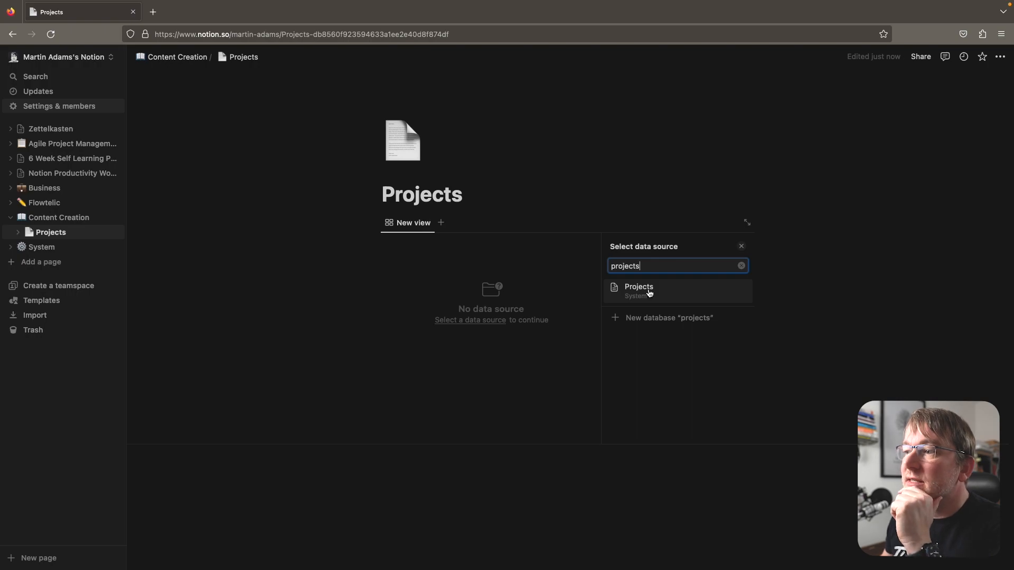
{"action": "left_click", "coordinate": [648, 290]}
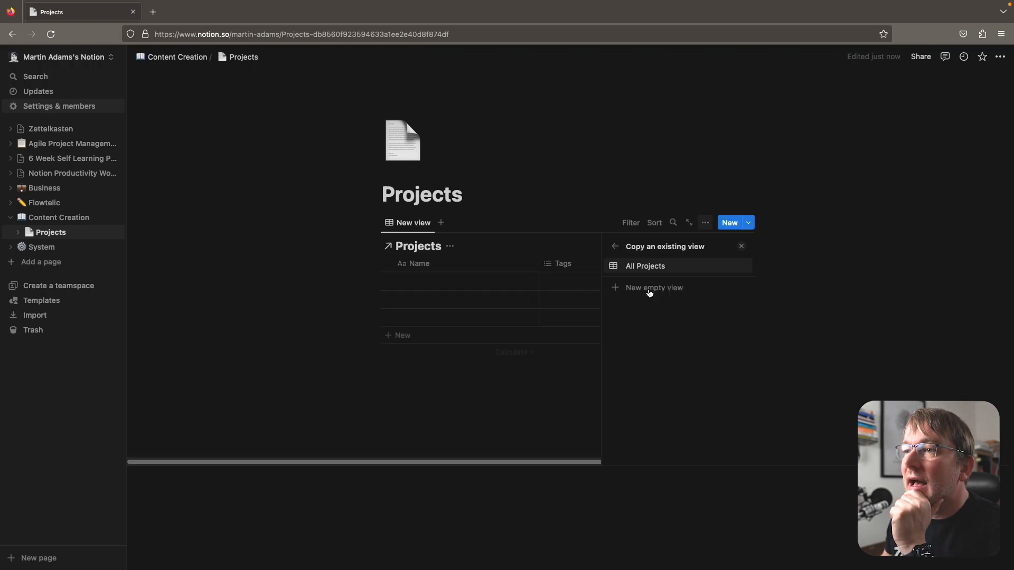
Step: Open the source Projects database in System from the linked view to examine it
{"action": "left_click", "coordinate": [439, 248]}
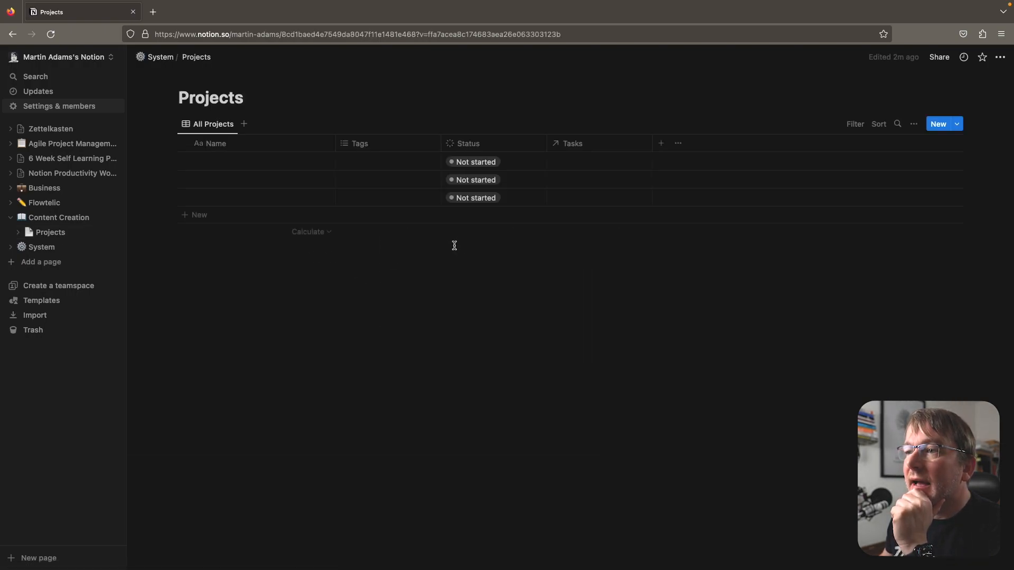
{"action": "left_click", "coordinate": [194, 59]}
{"action": "left_click", "coordinate": [165, 60]}
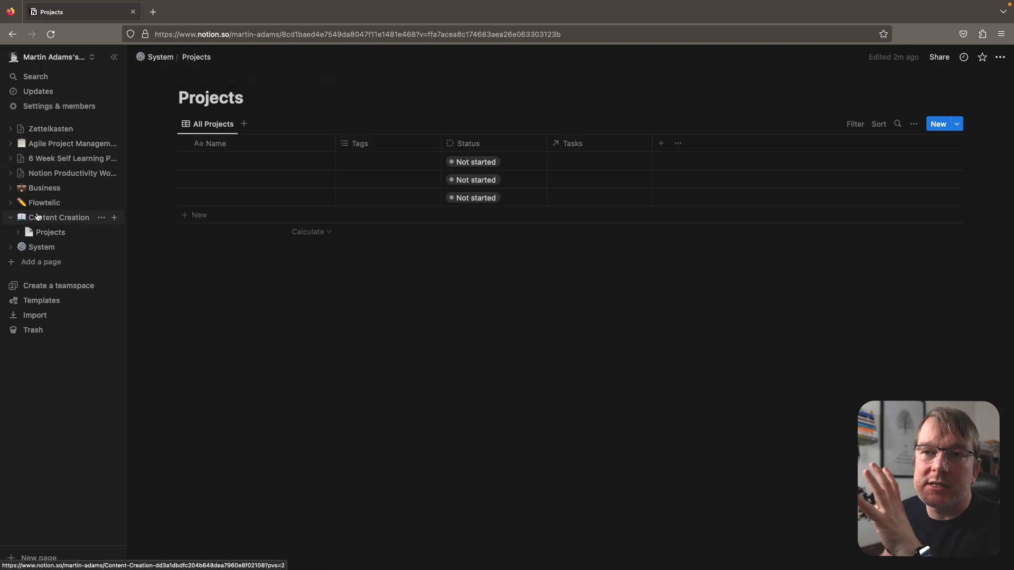
Step: Return to Content Creation's Projects page and hide the database title of the linked view
{"action": "left_click", "coordinate": [51, 233]}
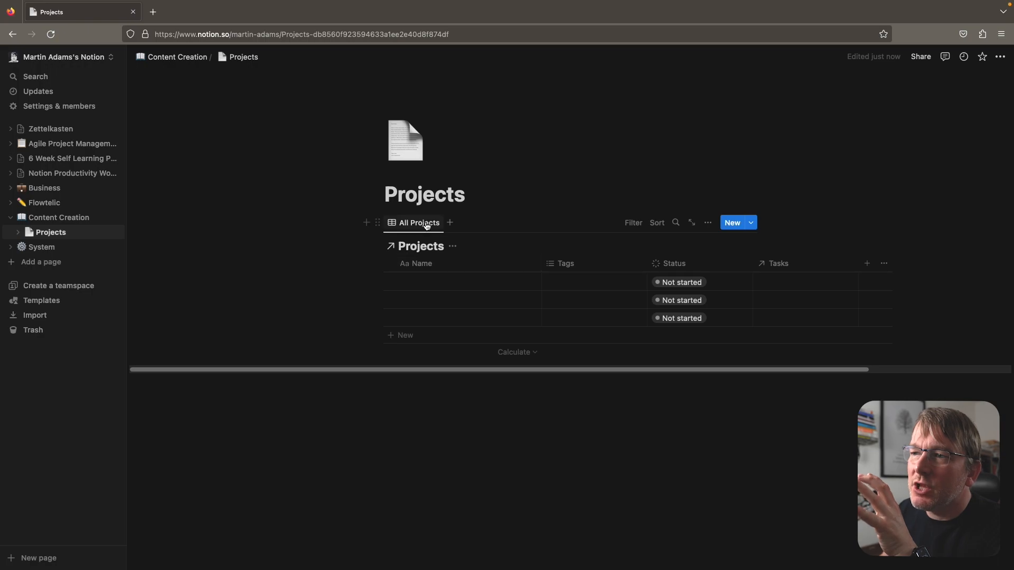
{"action": "left_click", "coordinate": [453, 246]}
{"action": "left_click", "coordinate": [459, 302]}
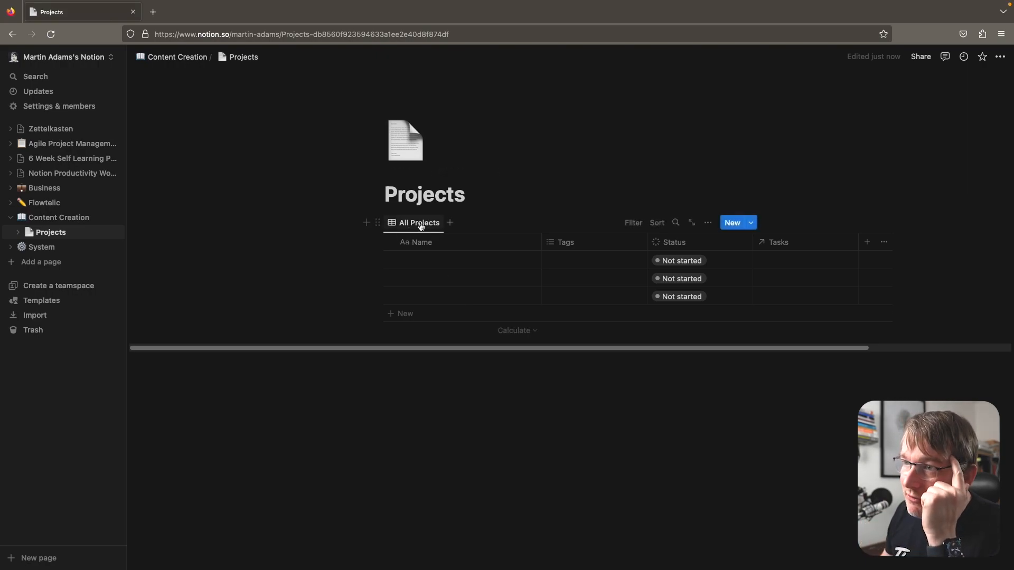
{"action": "left_click", "coordinate": [634, 222]}
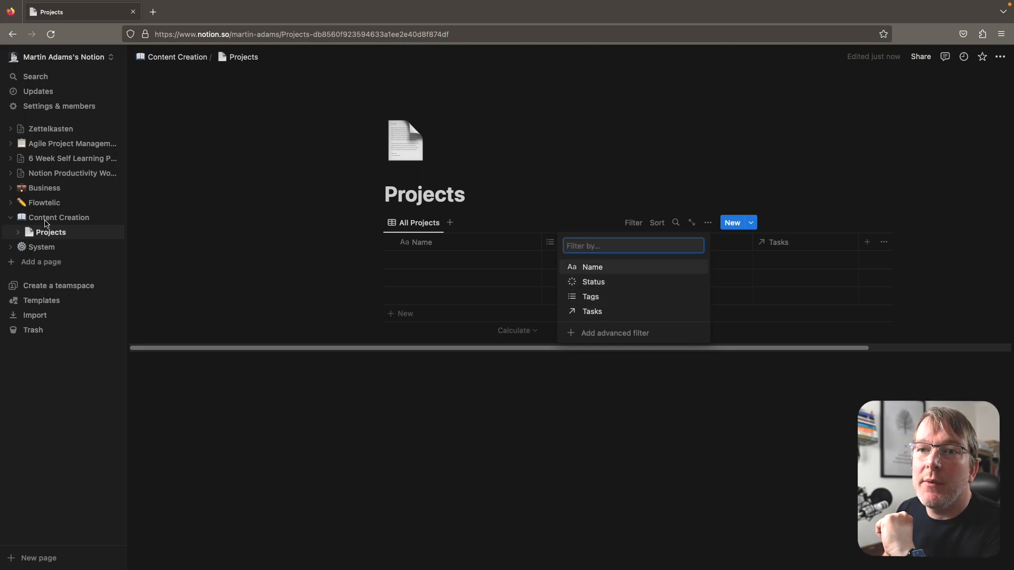
{"action": "left_click", "coordinate": [249, 279]}
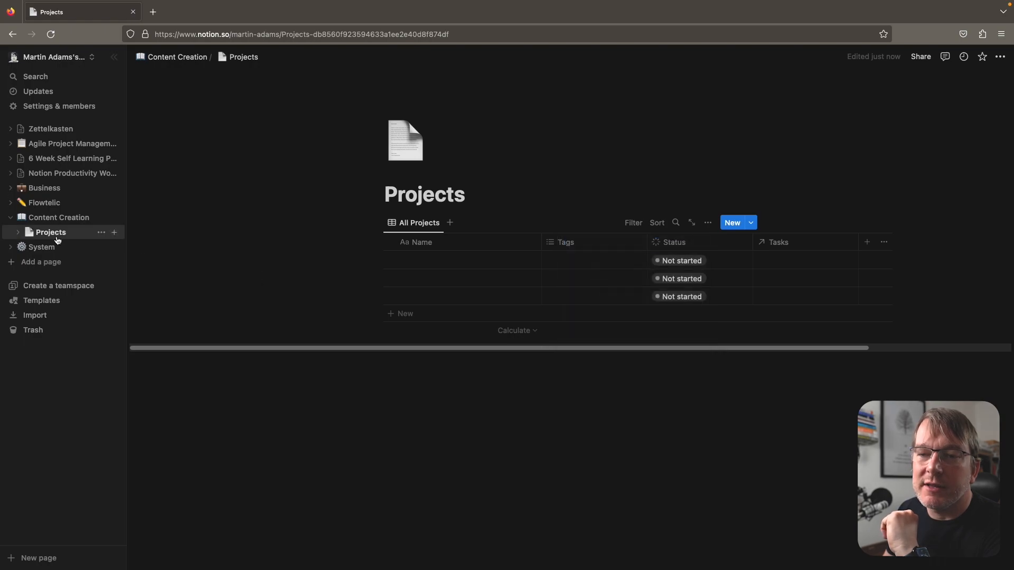
Step: Add a Select property named "Context" to the Projects database in System
{"action": "left_click", "coordinate": [43, 247]}
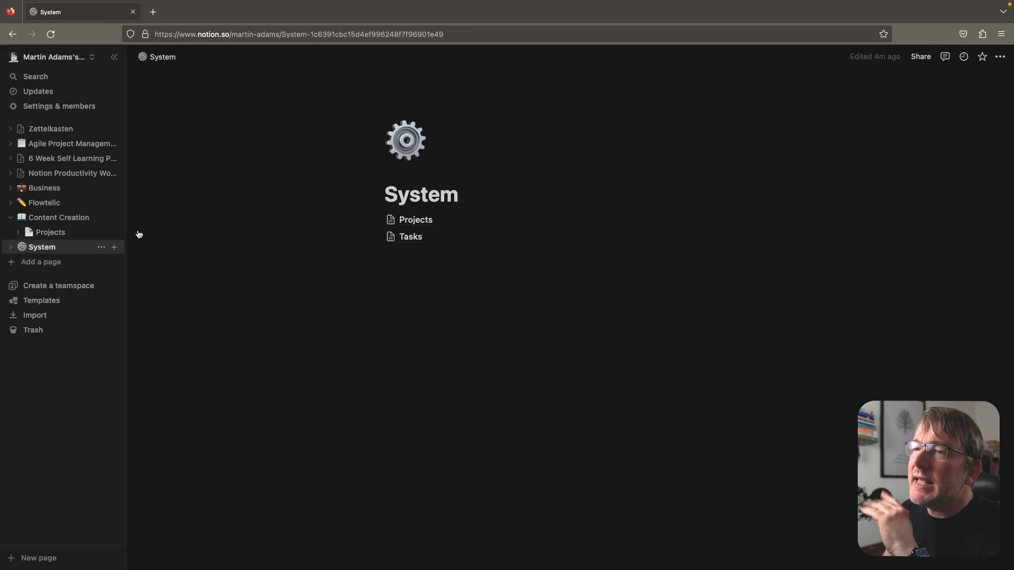
{"action": "left_click", "coordinate": [420, 221]}
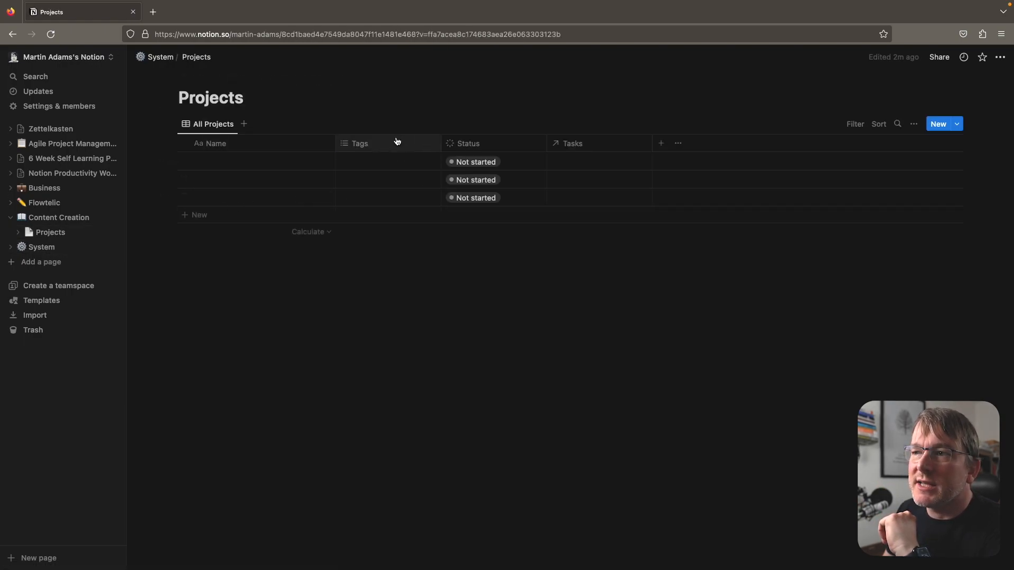
{"action": "left_click", "coordinate": [661, 143]}
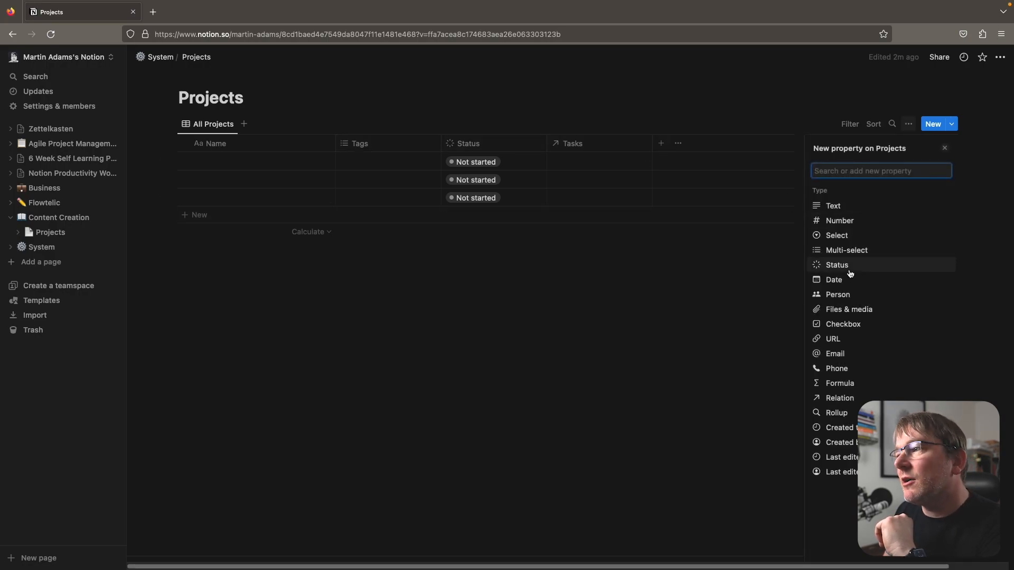
{"action": "left_click", "coordinate": [836, 235]}
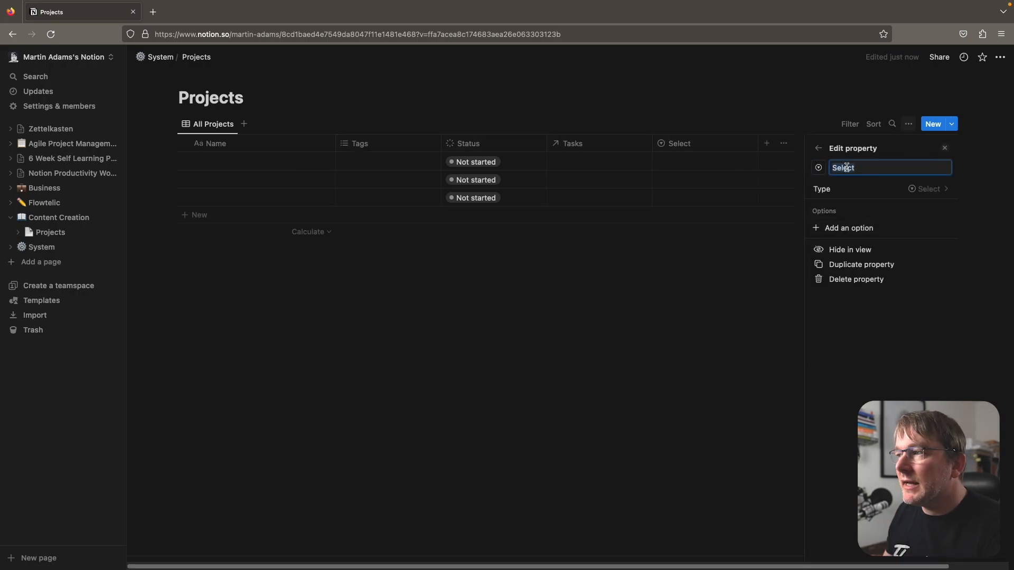
{"action": "type", "text": "Context"}
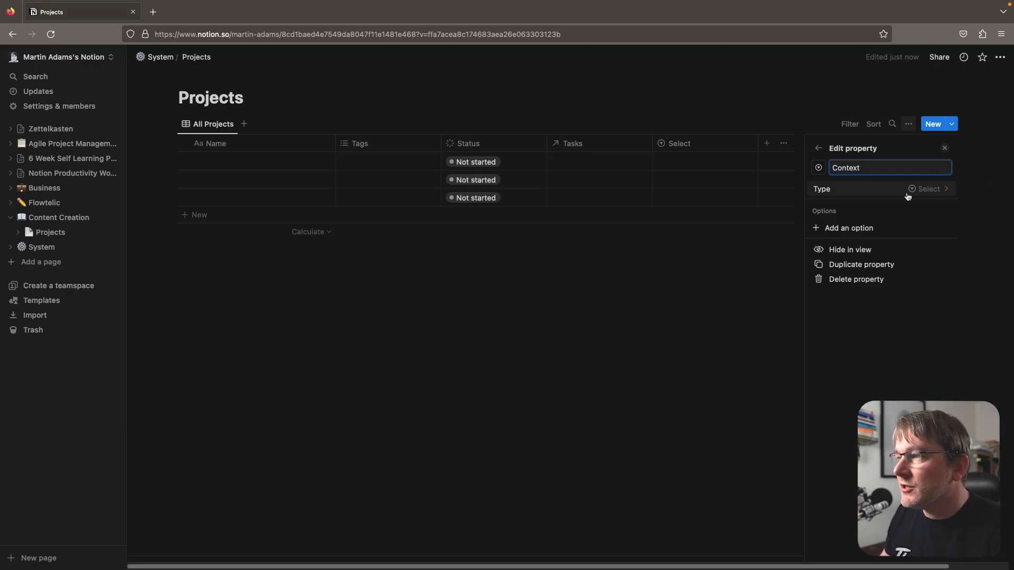
Step: Add the options Content Creation, Flowtelic and Business to the Context property
{"action": "left_click", "coordinate": [871, 228]}
{"action": "type", "text": "Conte"}
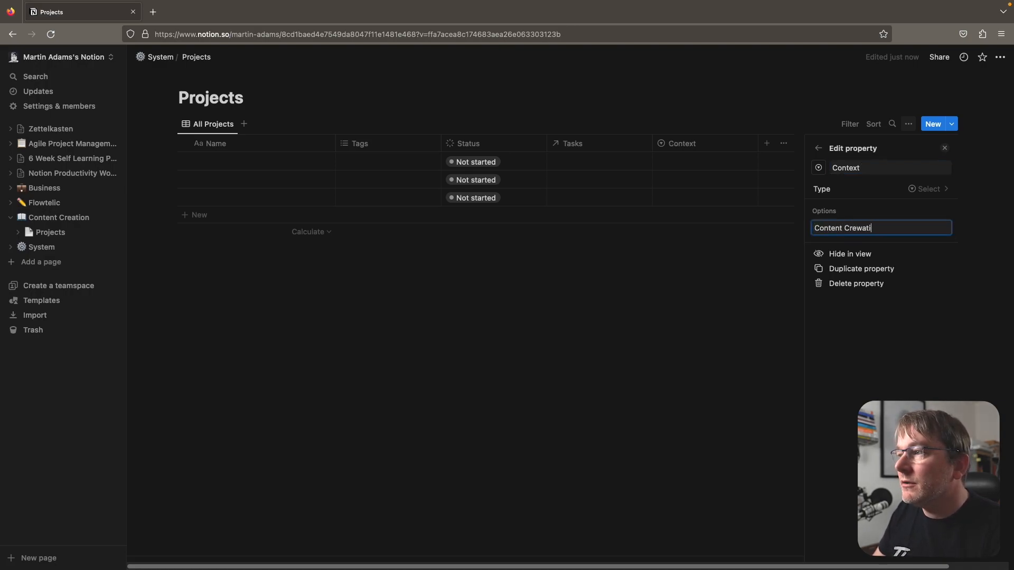
{"action": "type", "text": "nt Creation"}
{"action": "key", "text": "Return"}
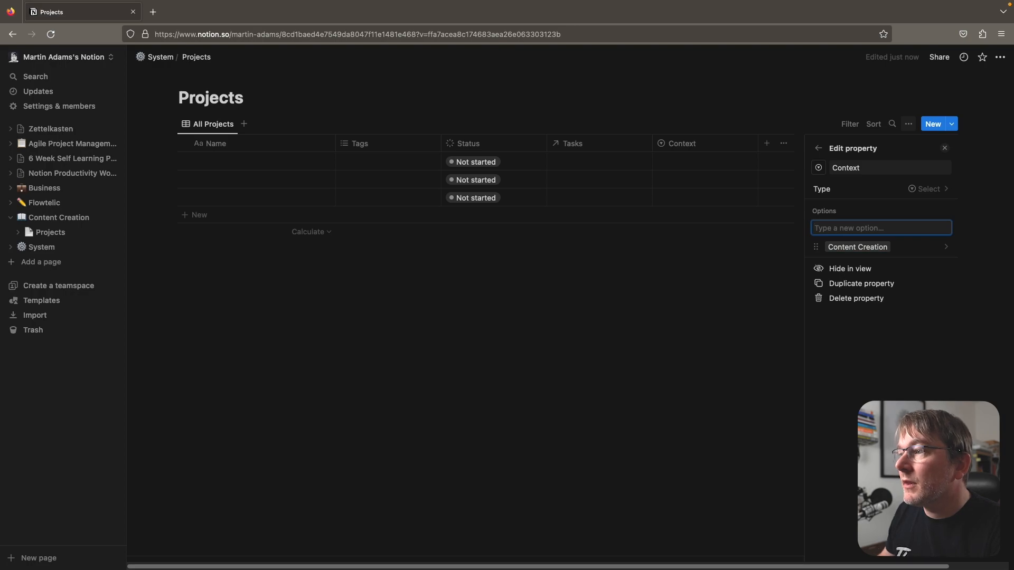
{"action": "type", "text": "Flowtleic"}
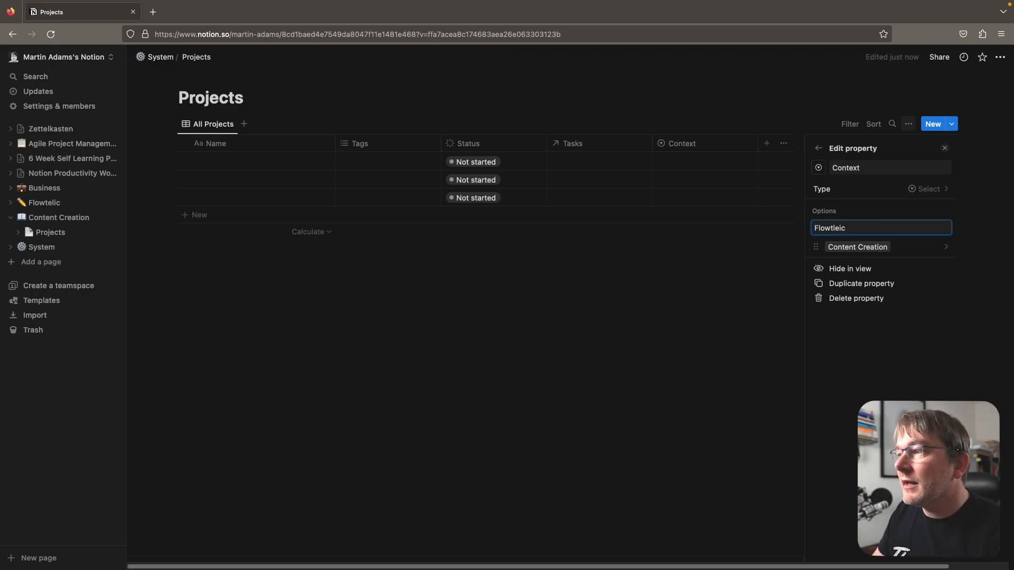
{"action": "type", "text": "elic"}
{"action": "key", "text": "Return"}
{"action": "type", "text": "Business"}
{"action": "key", "text": "Return"}
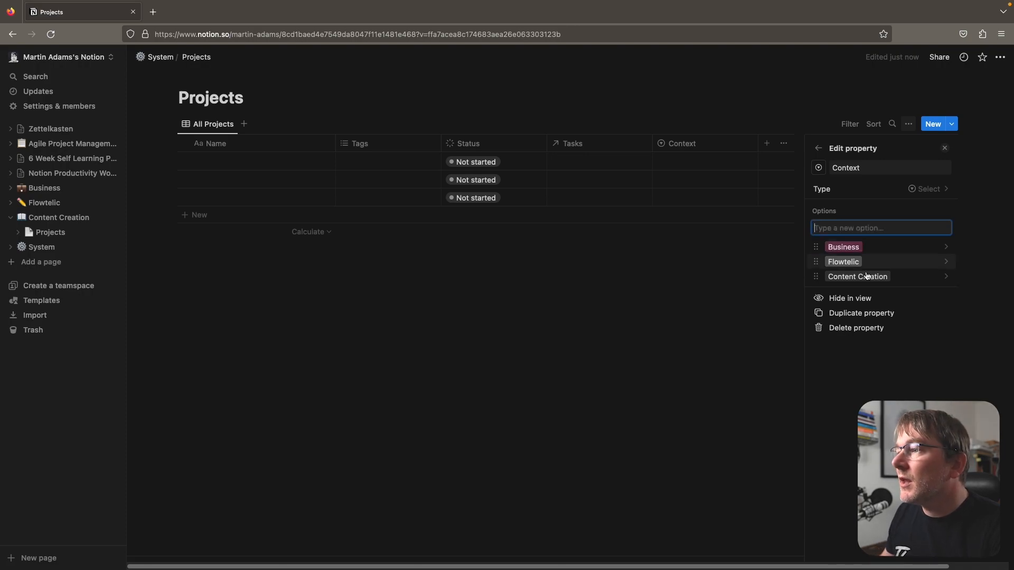
{"action": "left_click", "coordinate": [703, 274]}
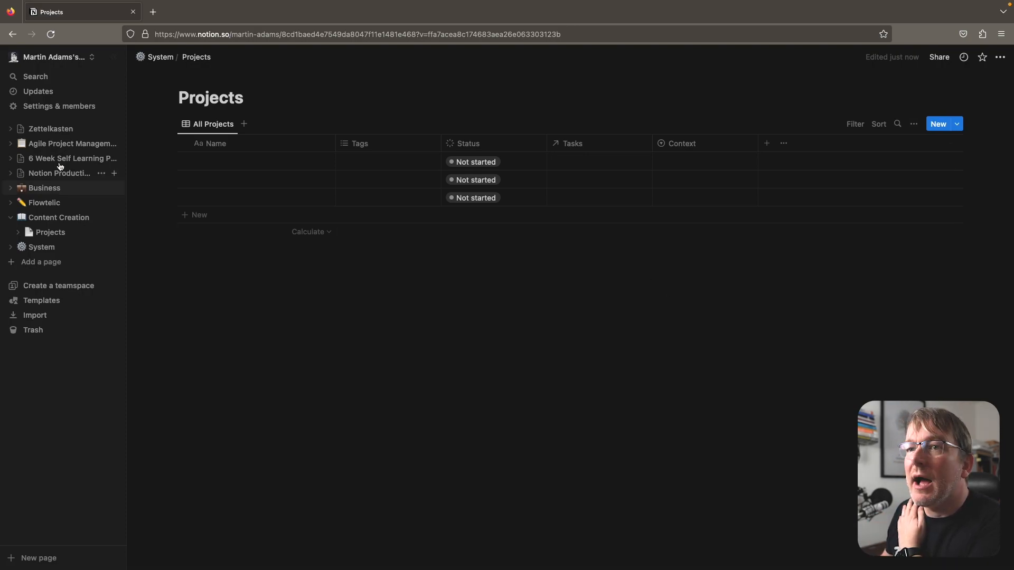
Step: Filter the linked database on Content Creation's Projects page to show only Context Content Creation
{"action": "left_click", "coordinate": [47, 233]}
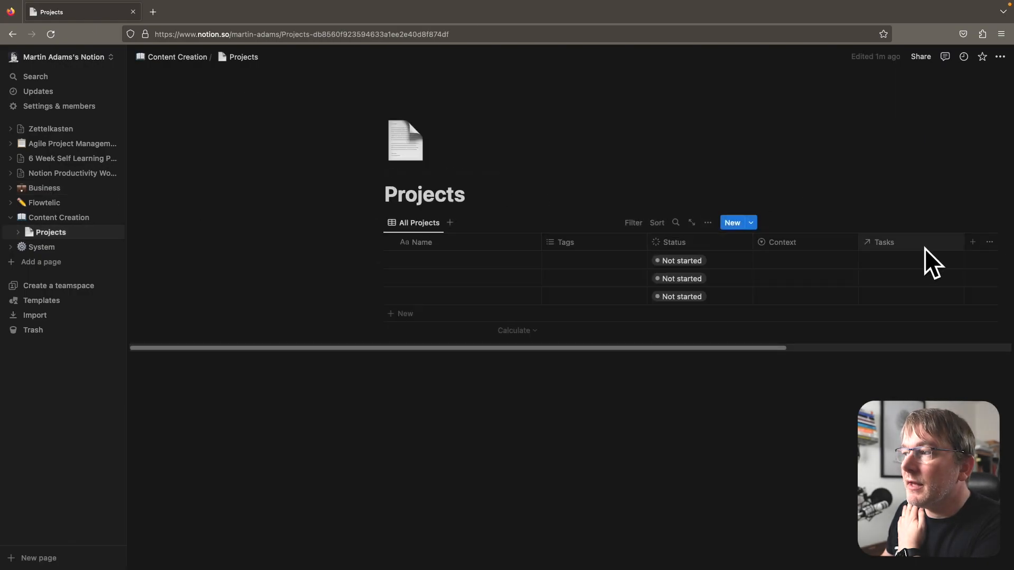
{"action": "left_click", "coordinate": [633, 224]}
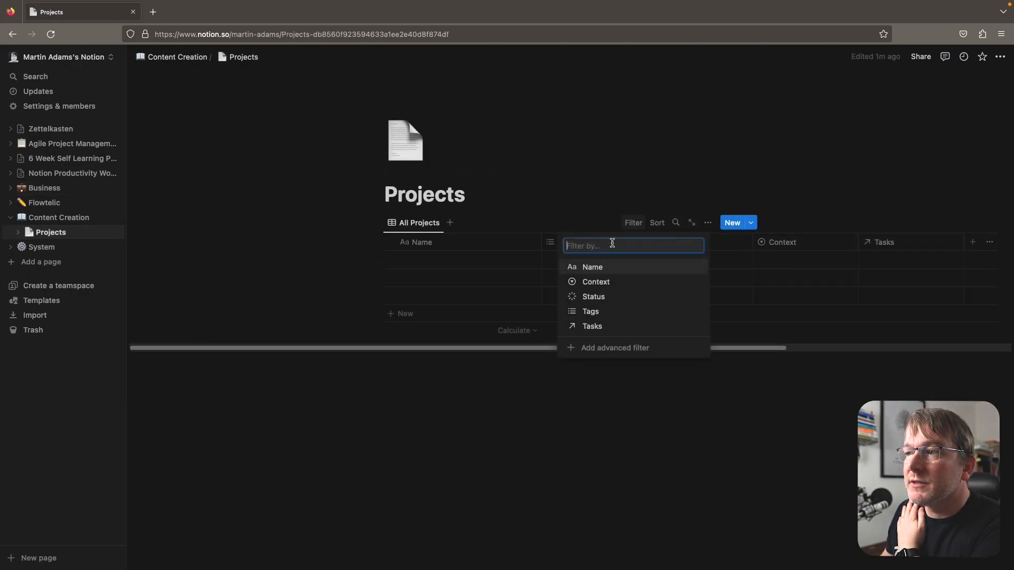
{"action": "left_click", "coordinate": [570, 280]}
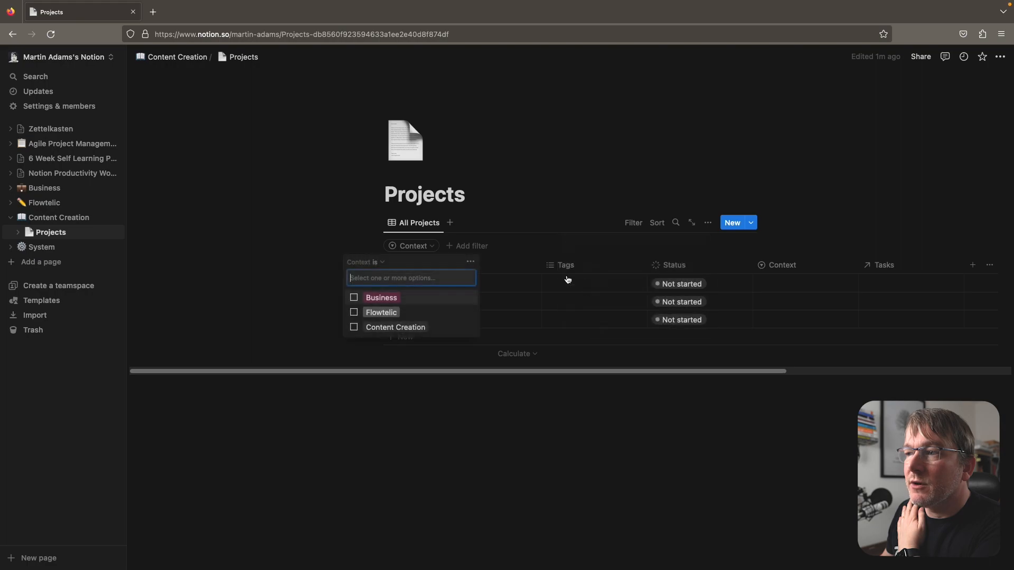
{"action": "left_click", "coordinate": [374, 327]}
{"action": "left_click", "coordinate": [627, 378]}
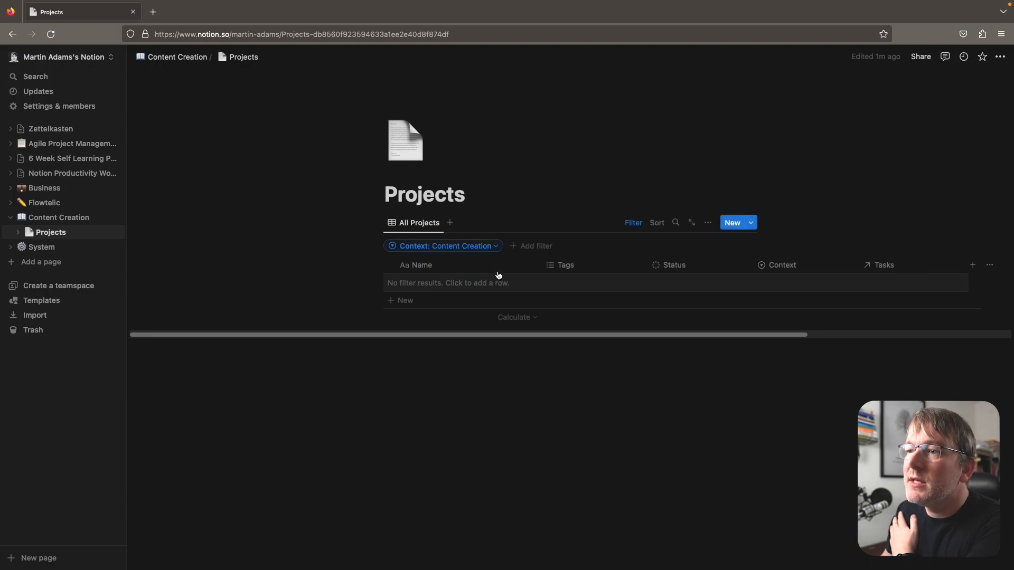
Step: Change the layout of the linked All Projects view to Gallery
{"action": "left_click", "coordinate": [751, 223]}
{"action": "left_click", "coordinate": [707, 223]}
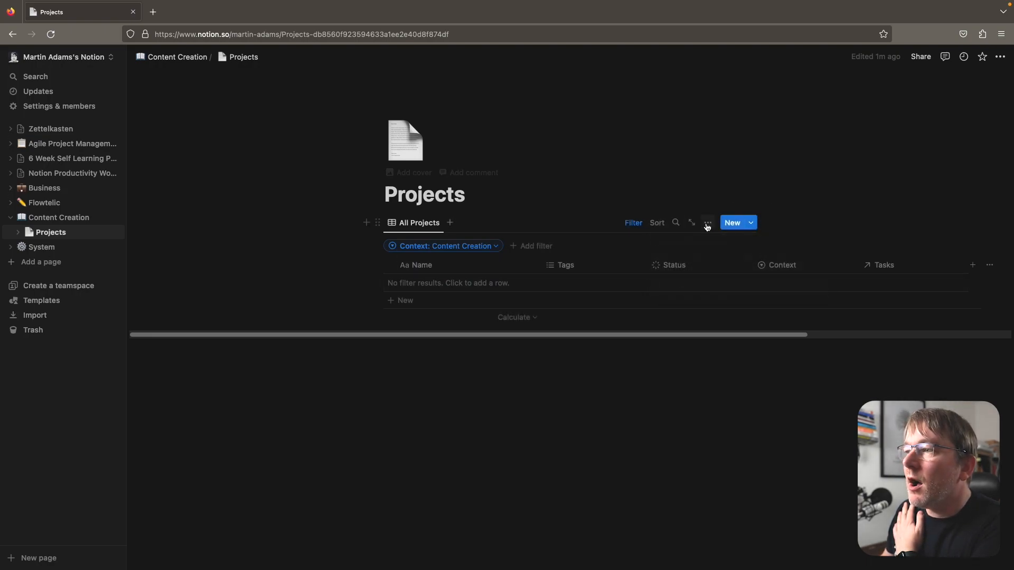
{"action": "left_click", "coordinate": [707, 222]}
{"action": "left_click", "coordinate": [717, 302]}
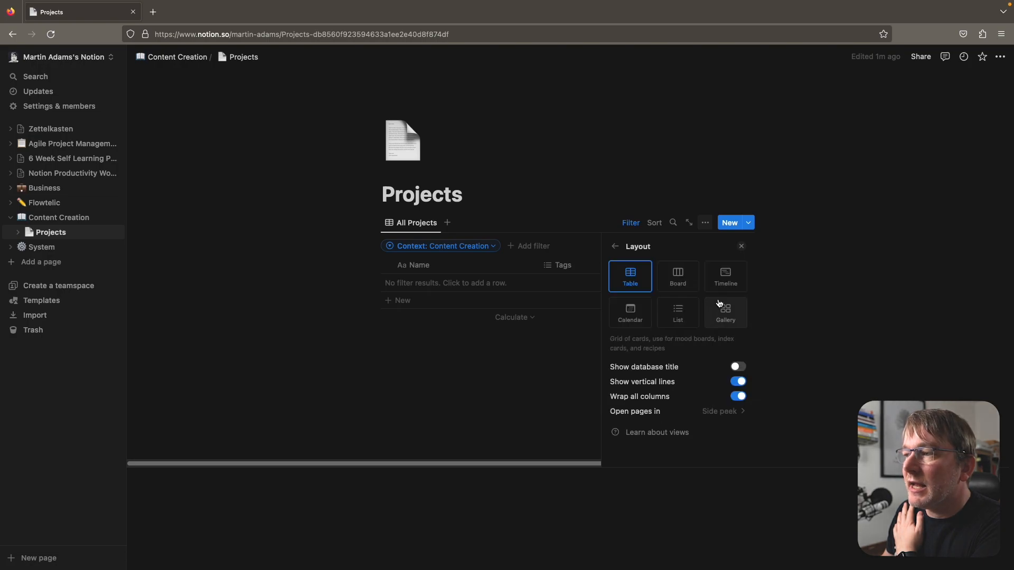
{"action": "left_click", "coordinate": [725, 322]}
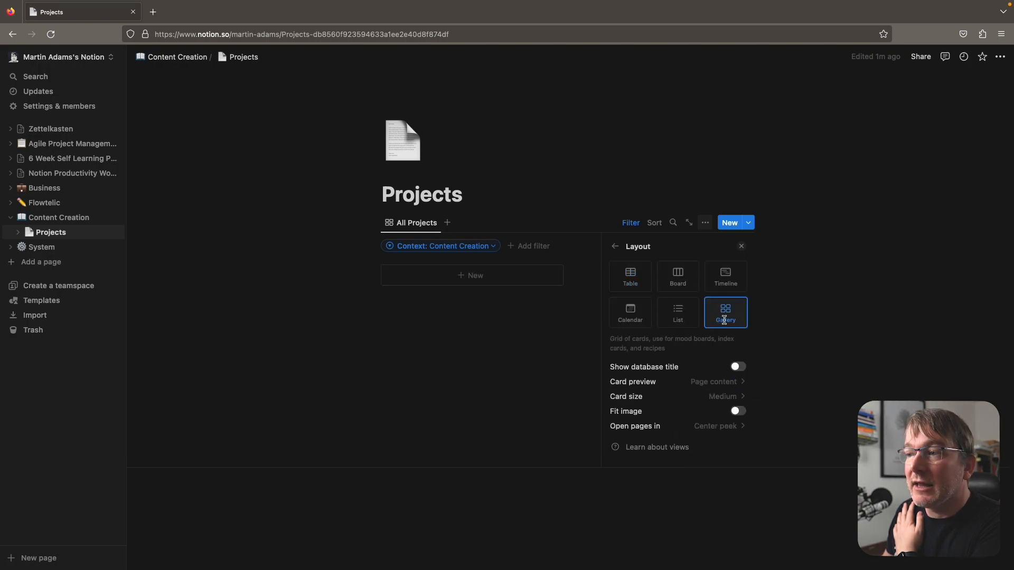
{"action": "left_click", "coordinate": [433, 350]}
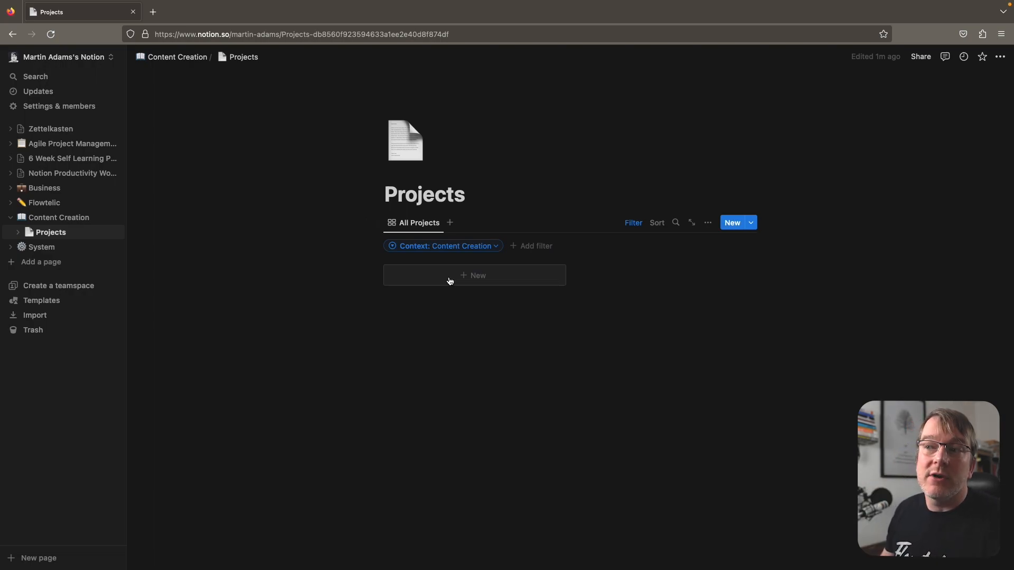
Step: Create a new Projects database template named "Content Creation" with its Context property set to Content Creation
{"action": "left_click", "coordinate": [751, 223]}
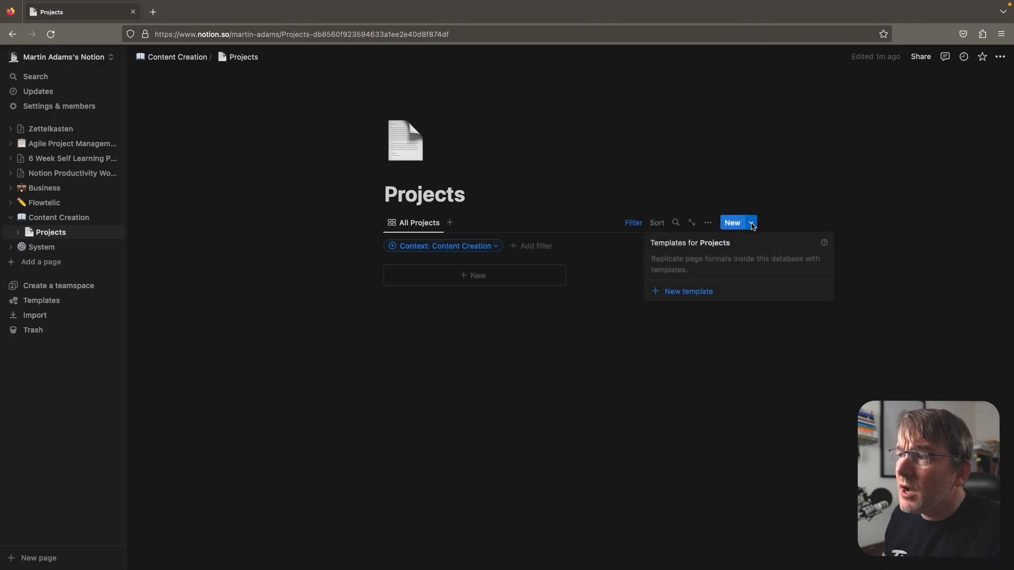
{"action": "left_click", "coordinate": [692, 299]}
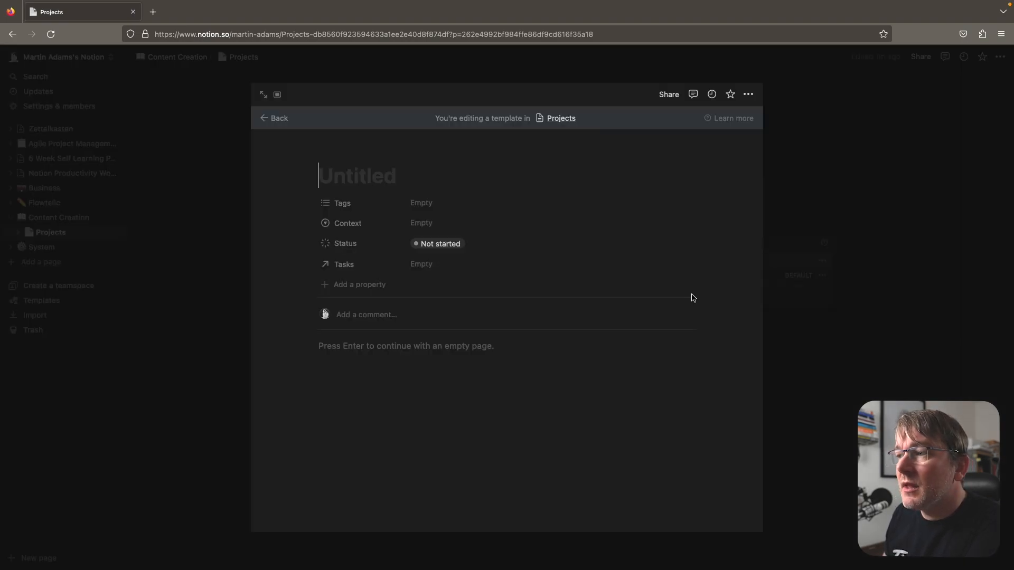
{"action": "type", "text": "Content Creation"}
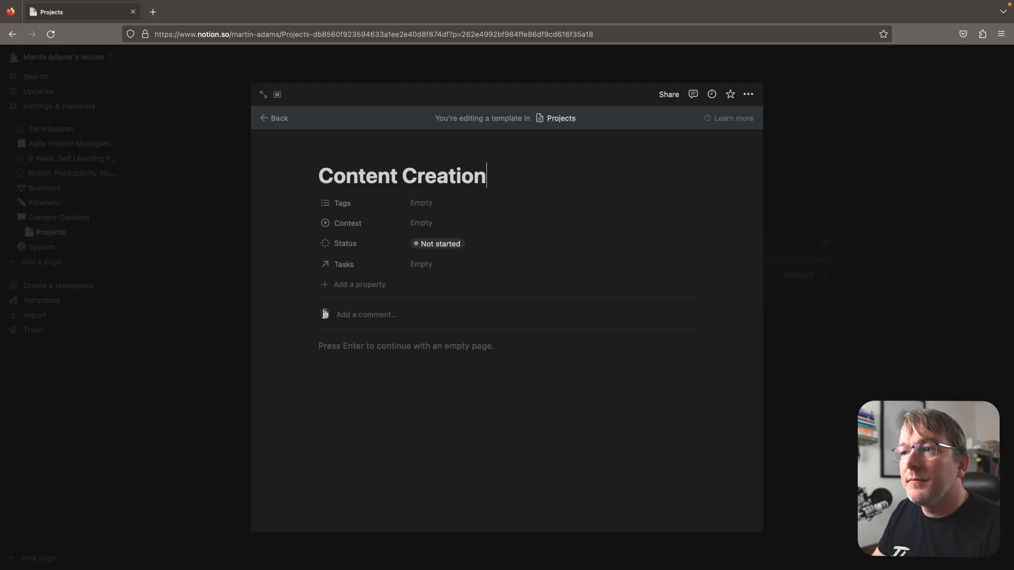
{"action": "left_click", "coordinate": [459, 347]}
{"action": "left_click", "coordinate": [432, 225]}
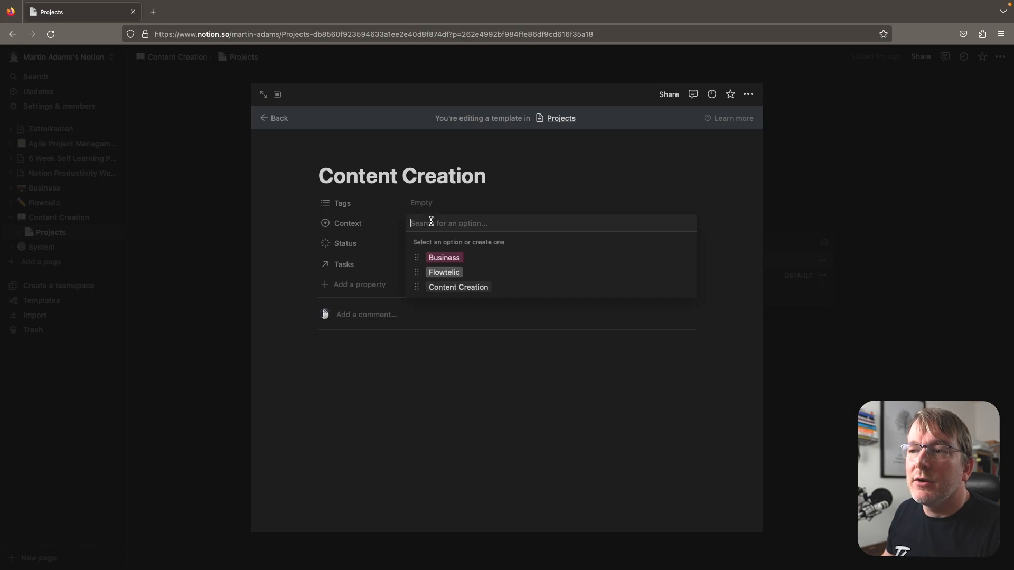
{"action": "left_click", "coordinate": [448, 286]}
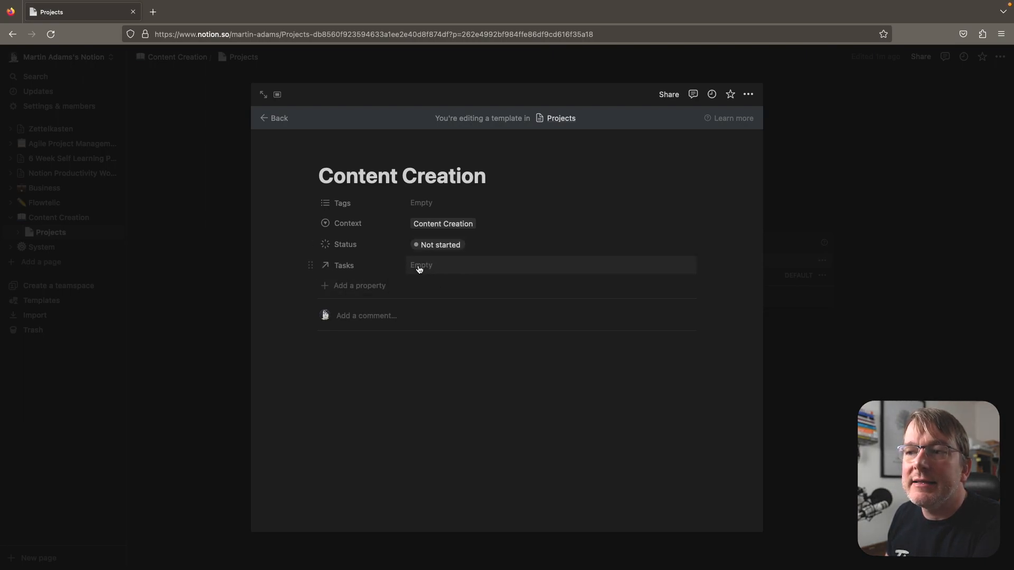
Step: Set the Tasks property in the Content Creation template to Always hide
{"action": "left_click", "coordinate": [311, 266]}
{"action": "mouse_move", "coordinate": [359, 346]}
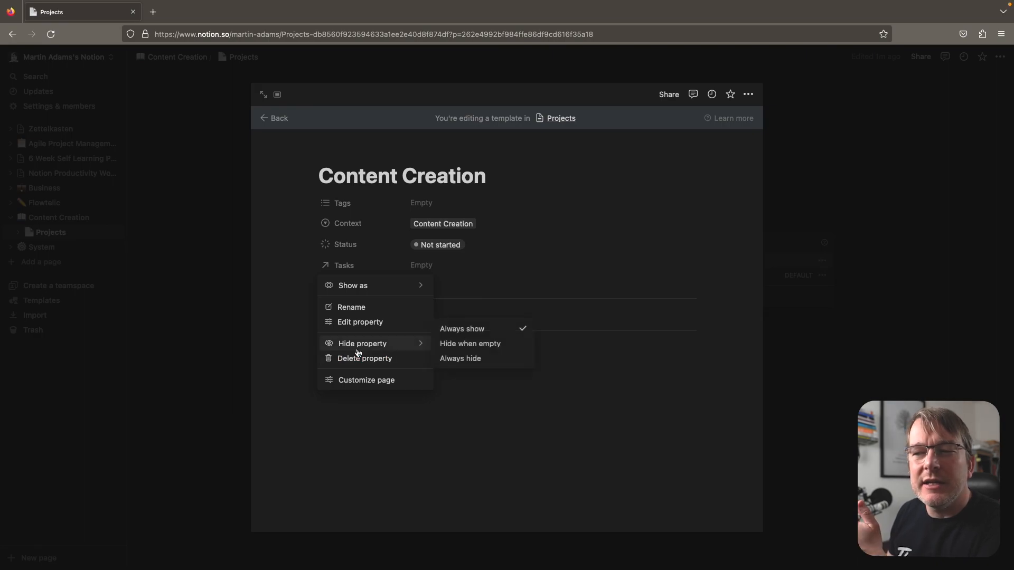
{"action": "left_click", "coordinate": [468, 360]}
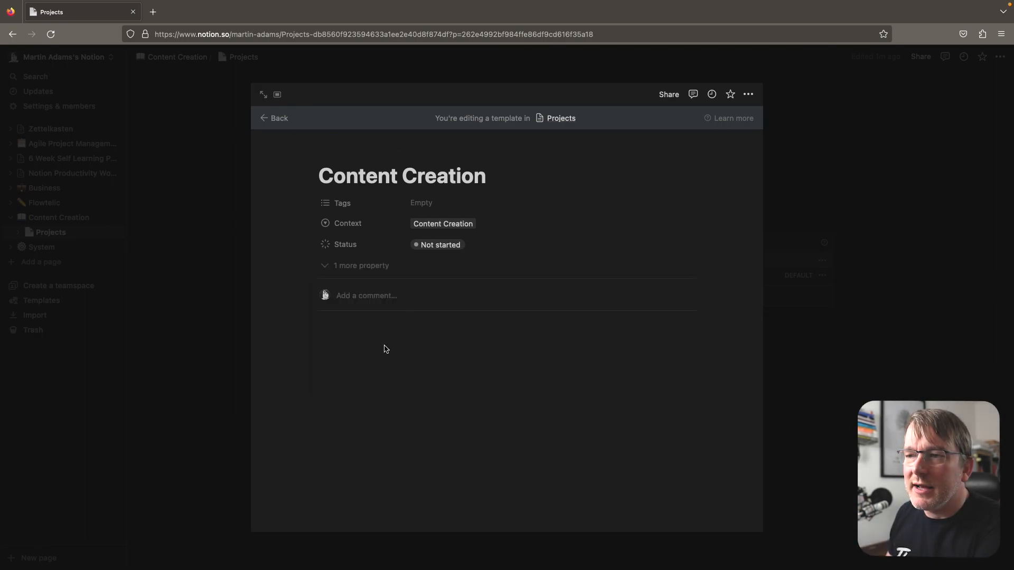
{"action": "left_click", "coordinate": [351, 320]}
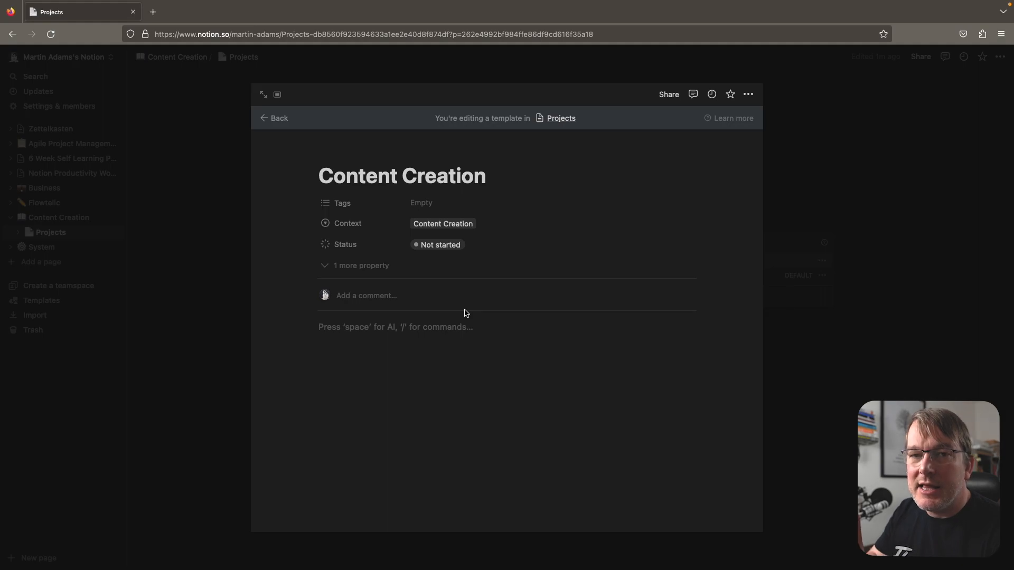
{"action": "type", "text": "/data"}
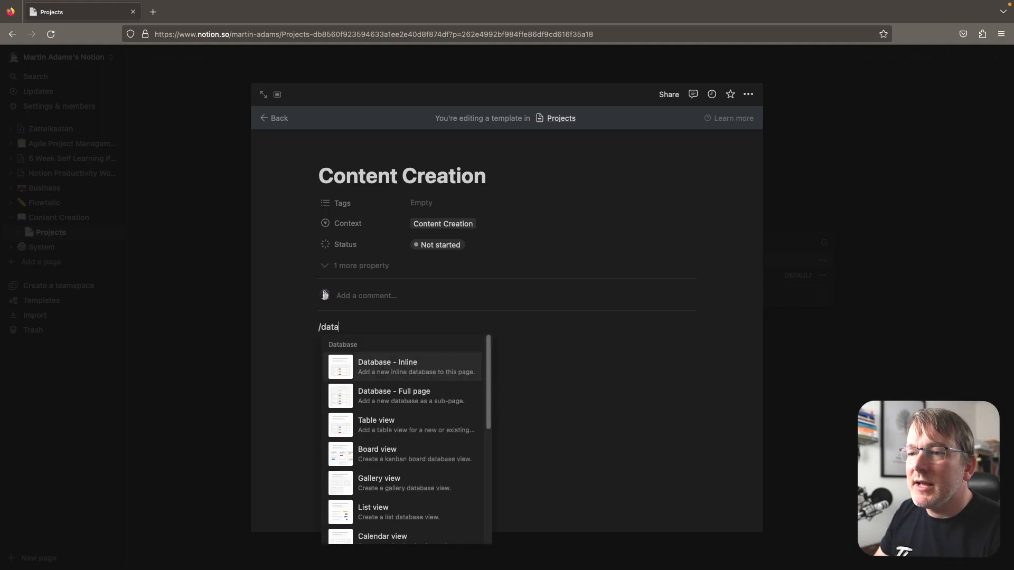
{"action": "left_click", "coordinate": [401, 367]}
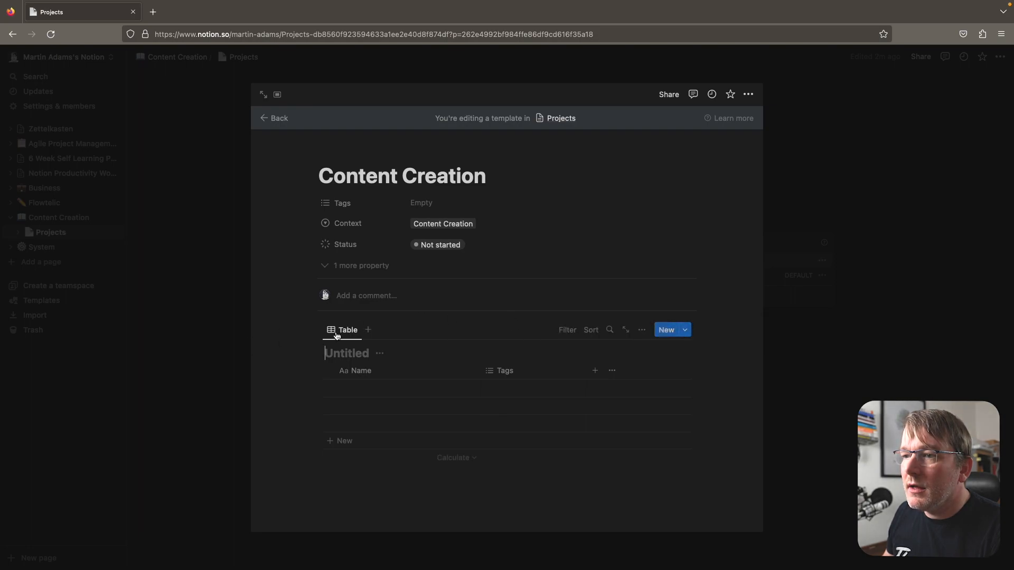
{"action": "left_click", "coordinate": [341, 331]}
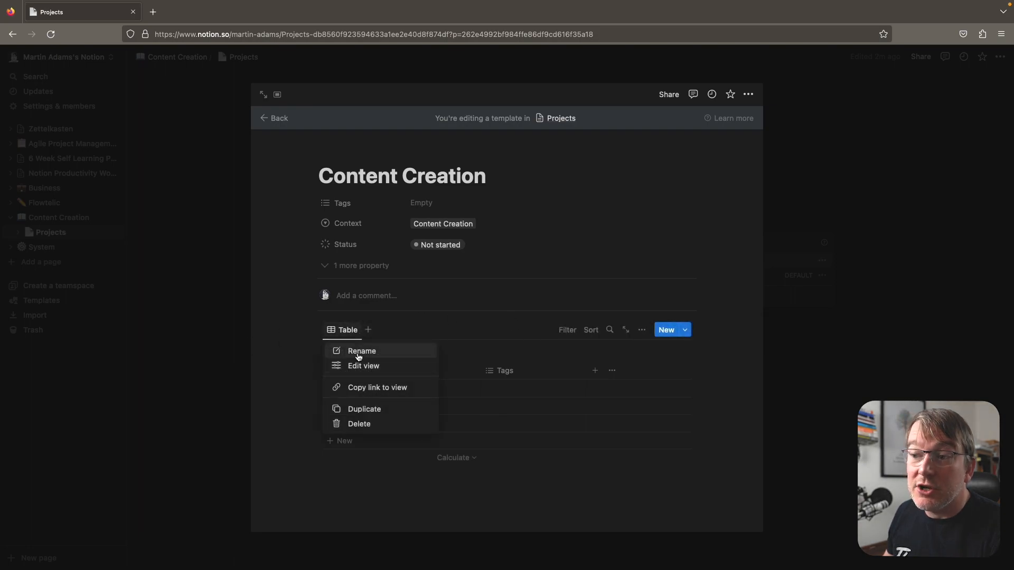
{"action": "left_click", "coordinate": [368, 330]}
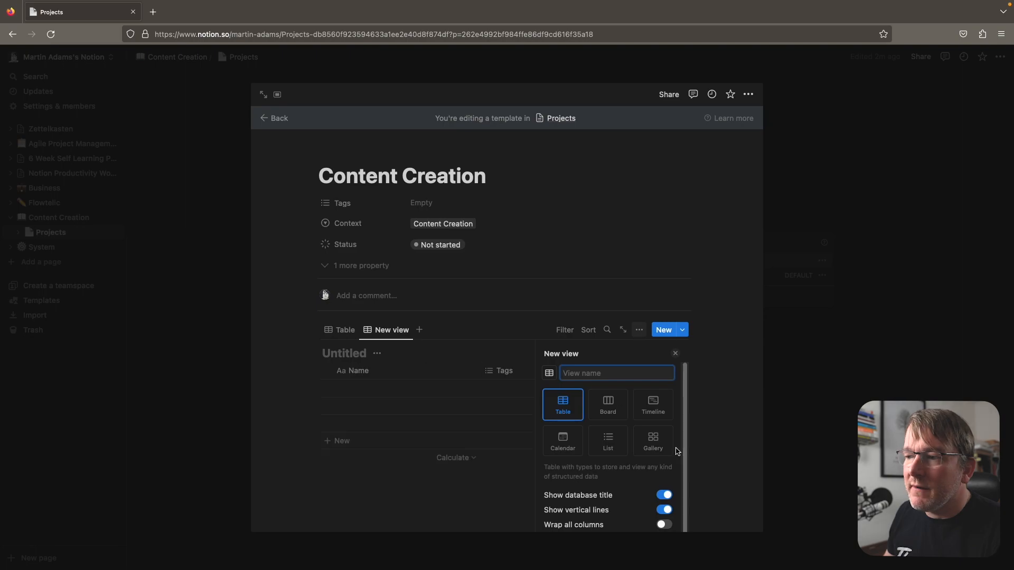
{"action": "left_click", "coordinate": [398, 450]}
{"action": "left_click", "coordinate": [384, 330]}
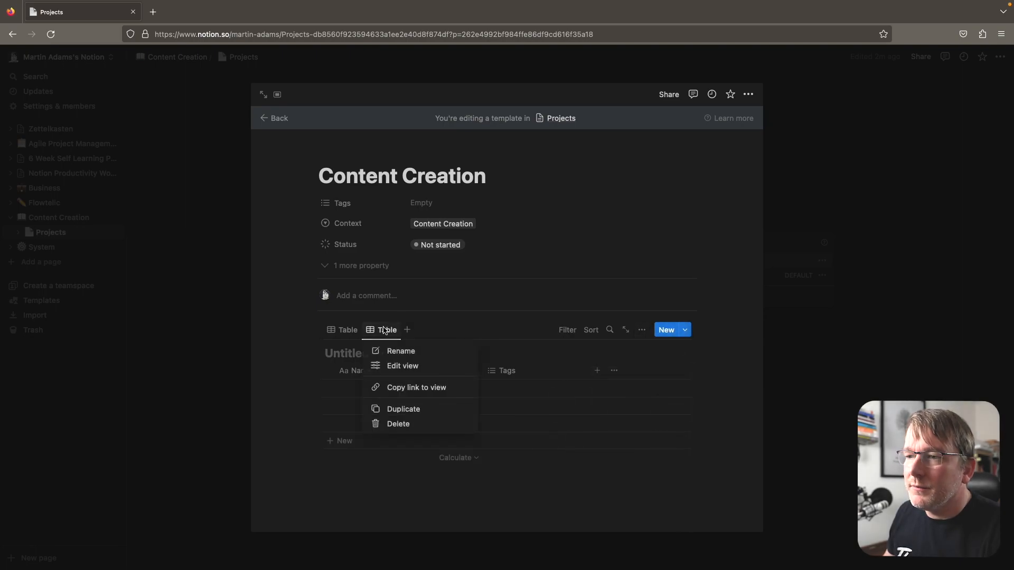
{"action": "left_click", "coordinate": [314, 334]}
{"action": "left_click", "coordinate": [340, 330]}
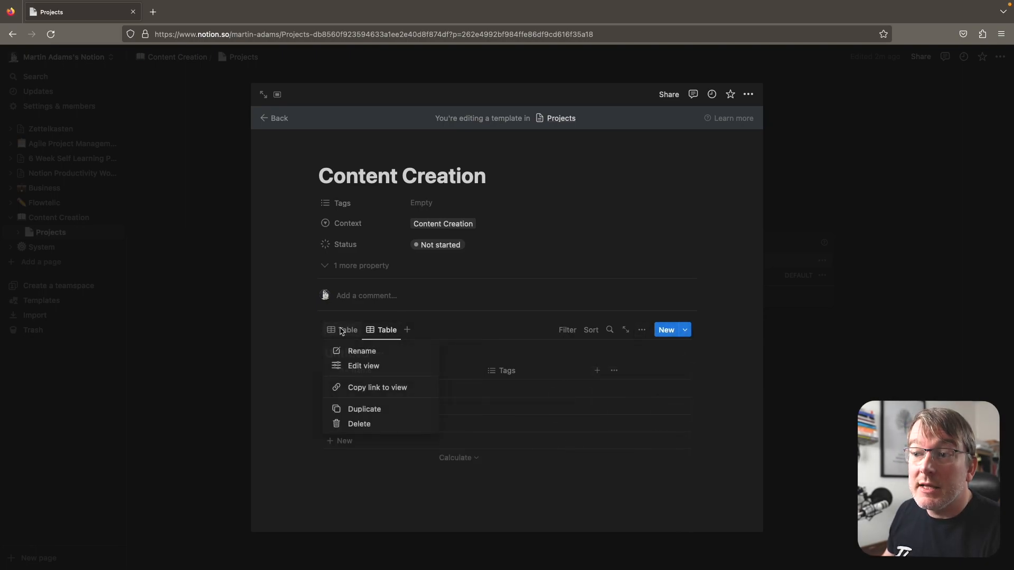
{"action": "left_click", "coordinate": [349, 423]}
{"action": "left_click", "coordinate": [503, 317]}
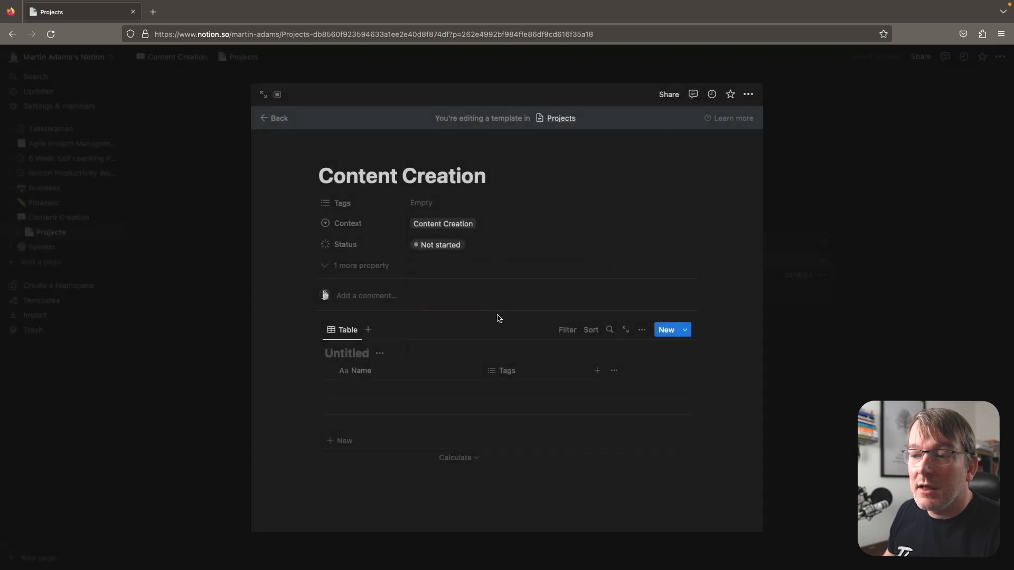
{"action": "left_click", "coordinate": [361, 421]}
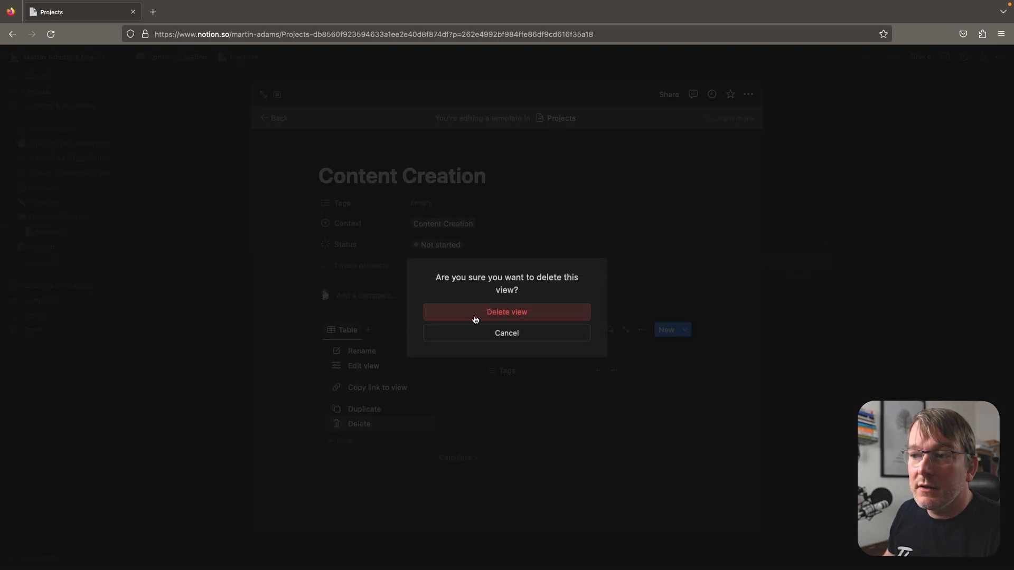
{"action": "left_click", "coordinate": [477, 316]}
Step: Insert a linked table view of the Tasks database in the template body, copying the existing All Tasks view
{"action": "left_click", "coordinate": [352, 331]}
{"action": "type", "text": "/data"}
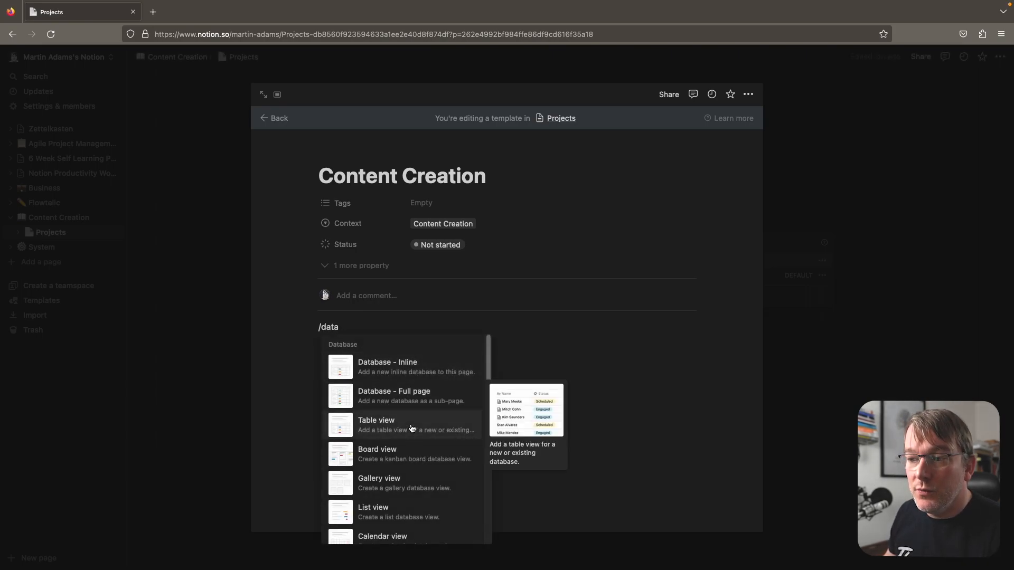
{"action": "left_click", "coordinate": [412, 429]}
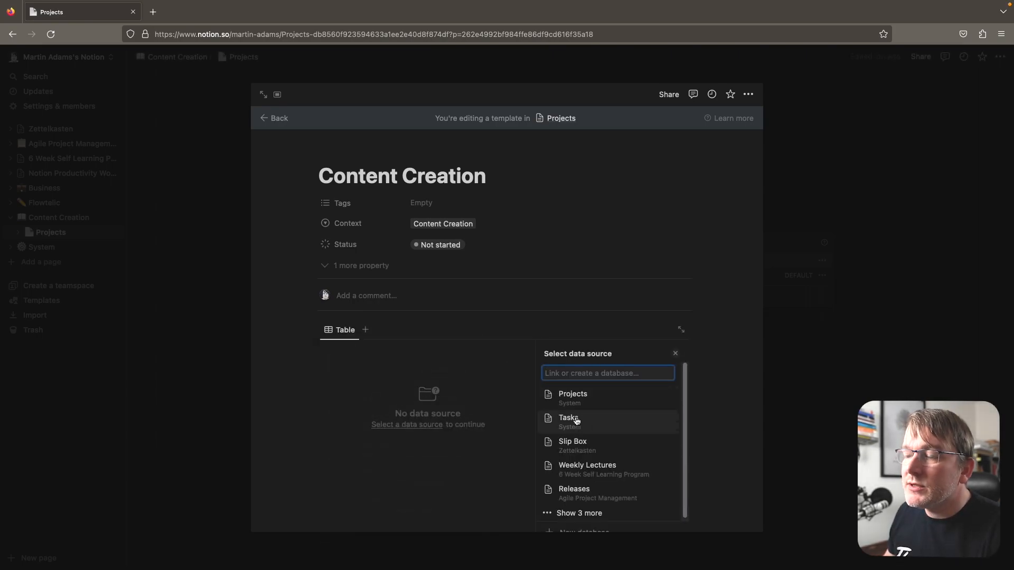
{"action": "left_click", "coordinate": [576, 421]}
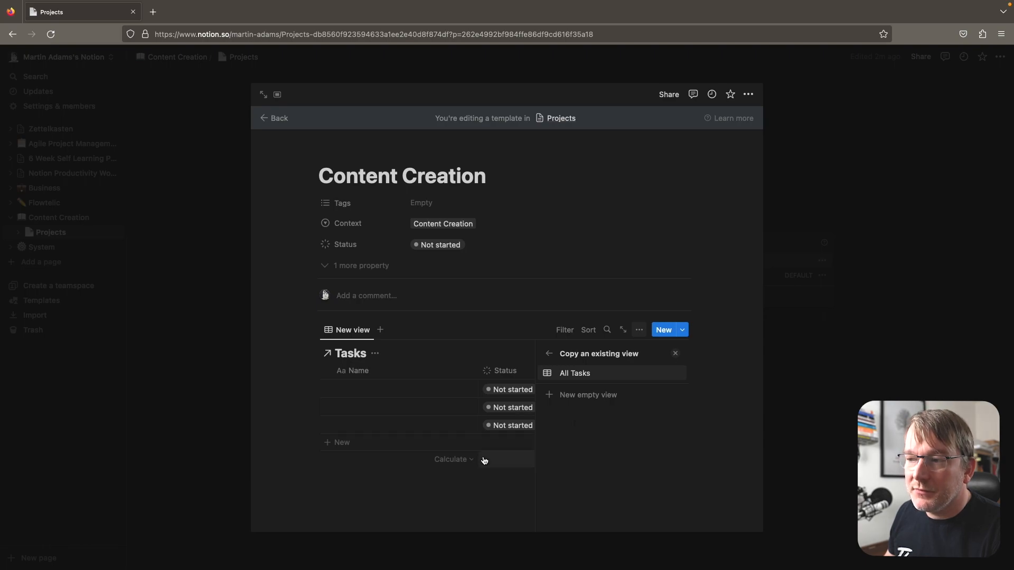
Step: Filter the template's All Tasks view to Projects containing the Content Creation template, and return to the Projects page
{"action": "left_click", "coordinate": [563, 331]}
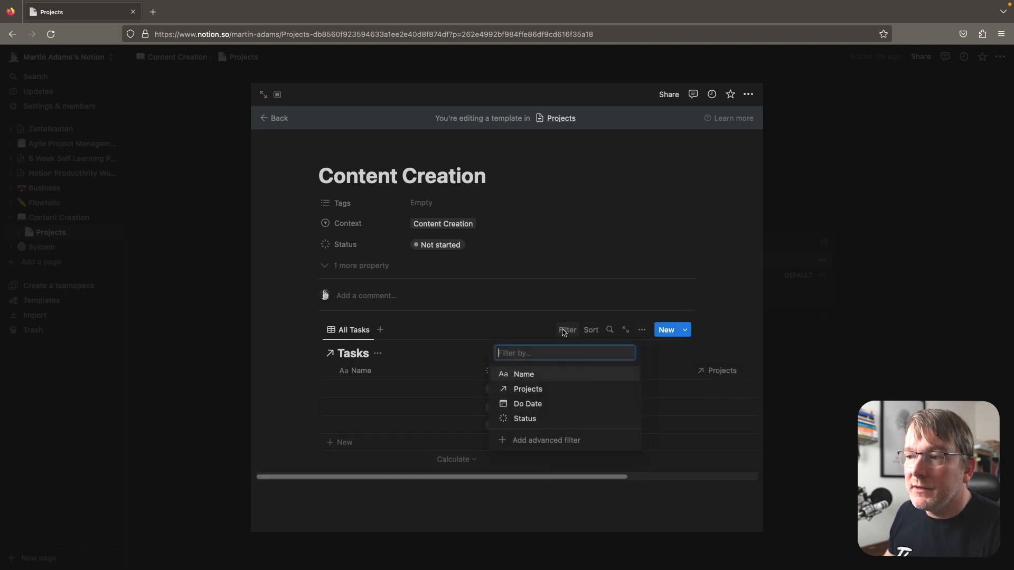
{"action": "left_click", "coordinate": [520, 390]}
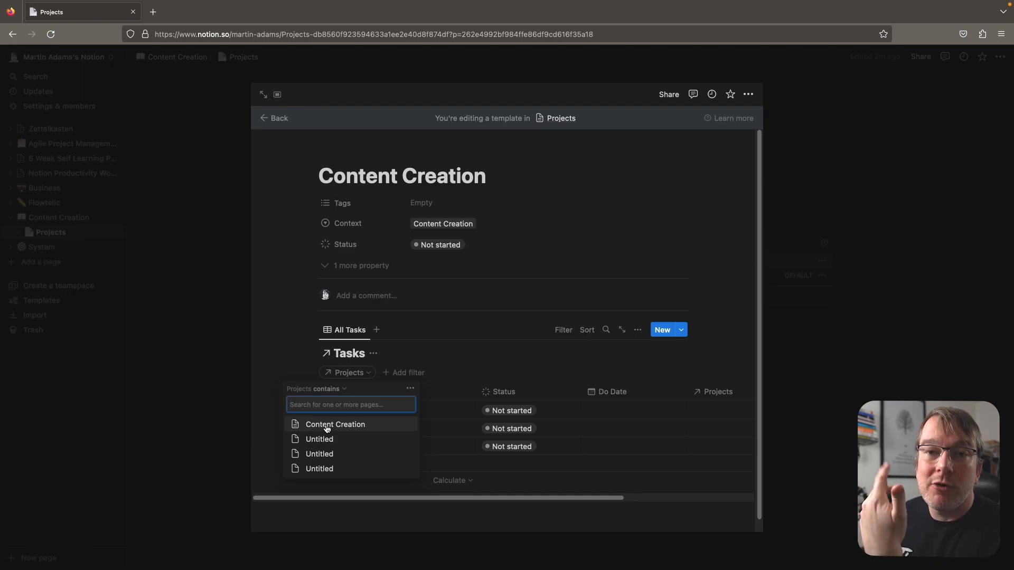
{"action": "left_click", "coordinate": [327, 425]}
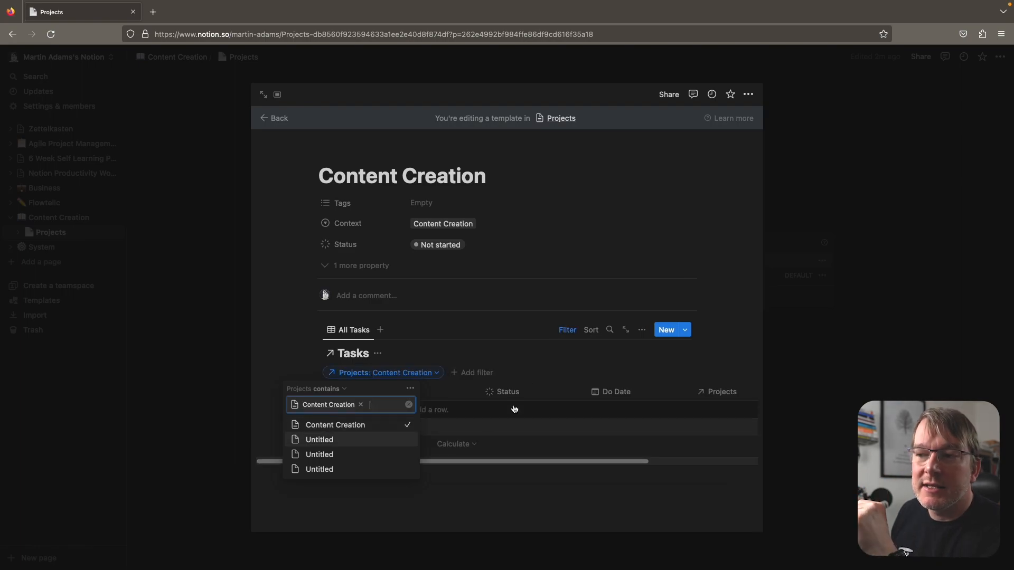
{"action": "left_click", "coordinate": [581, 462]}
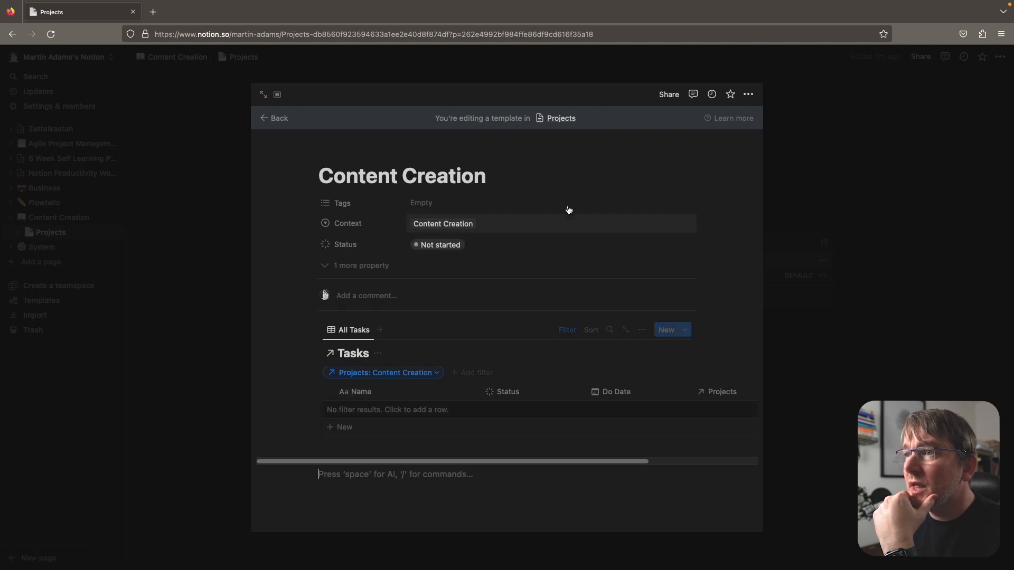
{"action": "left_click", "coordinate": [275, 118]}
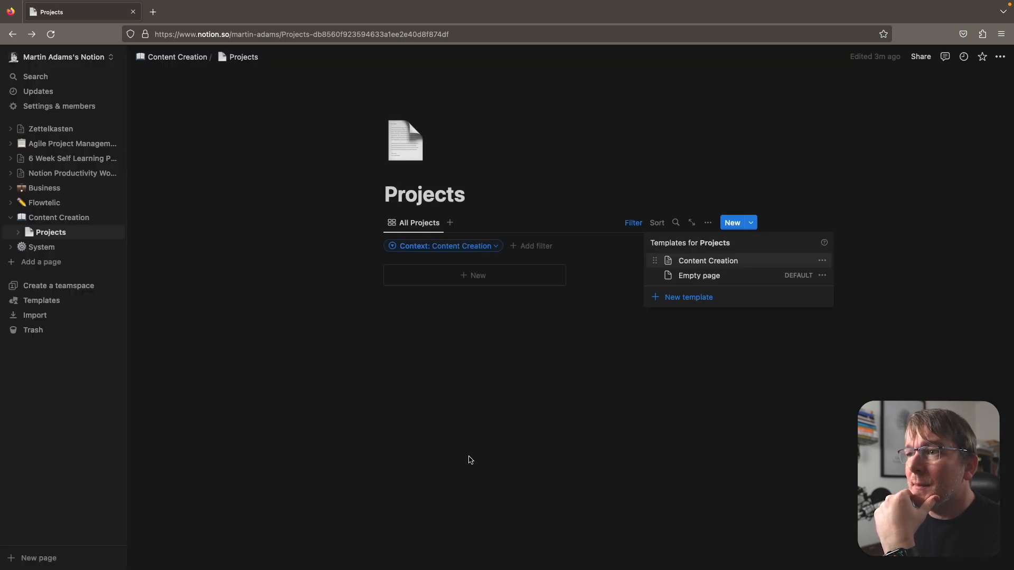
{"action": "left_click", "coordinate": [701, 374]}
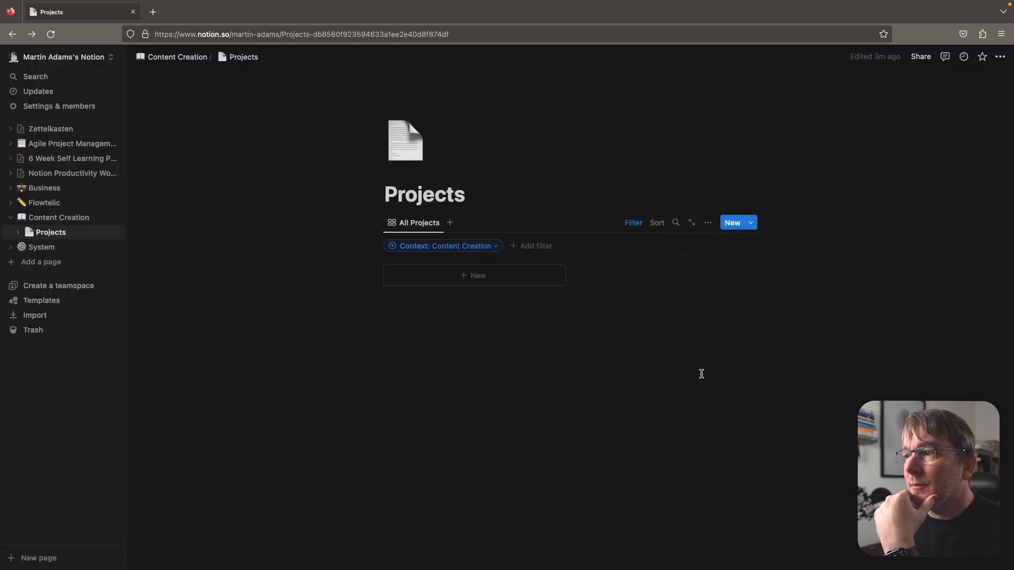
{"action": "left_click", "coordinate": [707, 224]}
{"action": "left_click", "coordinate": [708, 224]}
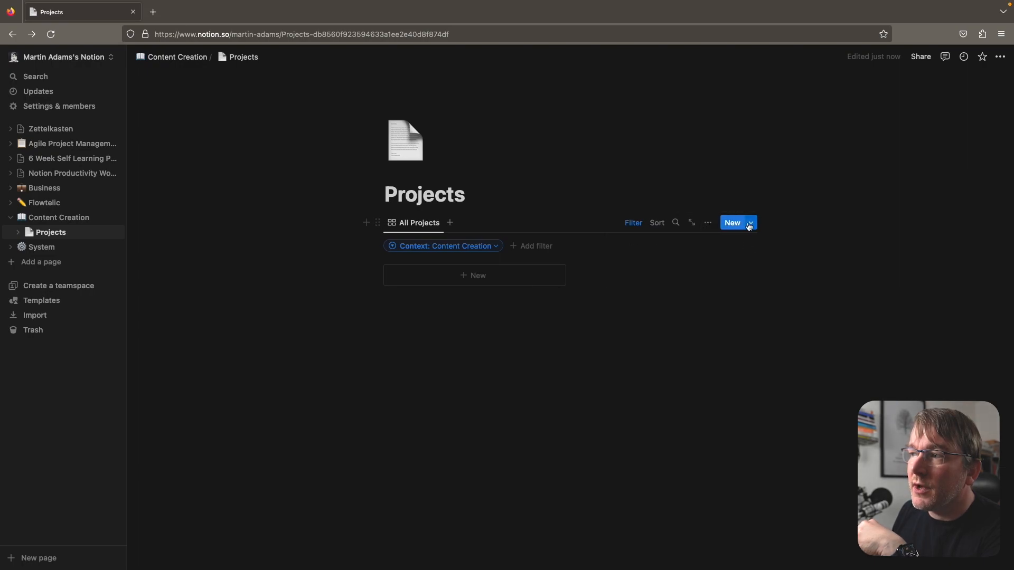
Step: Create a project from the Content Creation template and title it "Atomic Note-Taking"
{"action": "left_click", "coordinate": [748, 222]}
{"action": "left_click", "coordinate": [691, 260]}
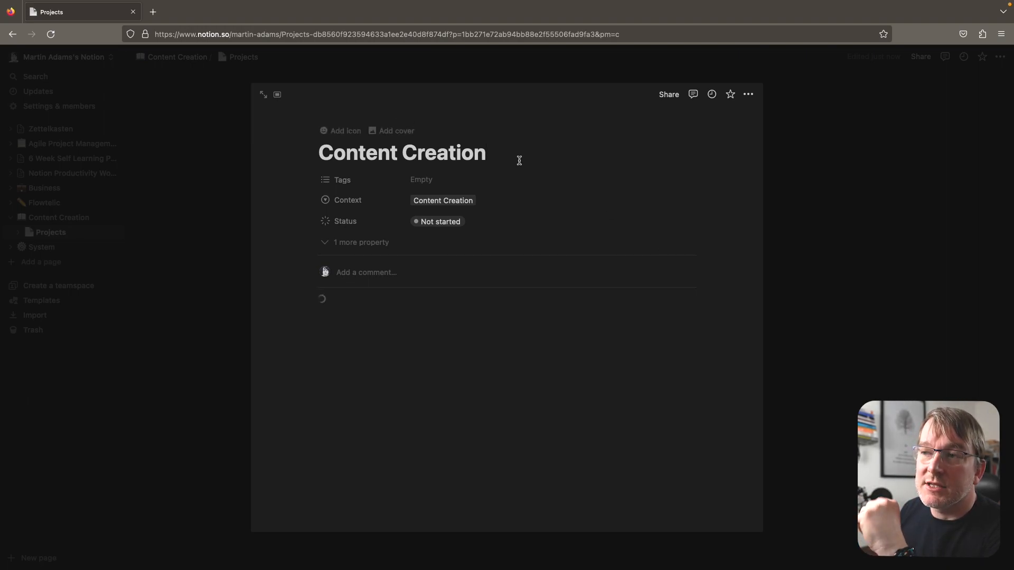
{"action": "mouse_move", "coordinate": [509, 153]}
{"action": "left_mouse_down"}
{"action": "mouse_move", "coordinate": [303, 160]}
{"action": "mouse_move", "coordinate": [489, 154]}
{"action": "left_mouse_up"}
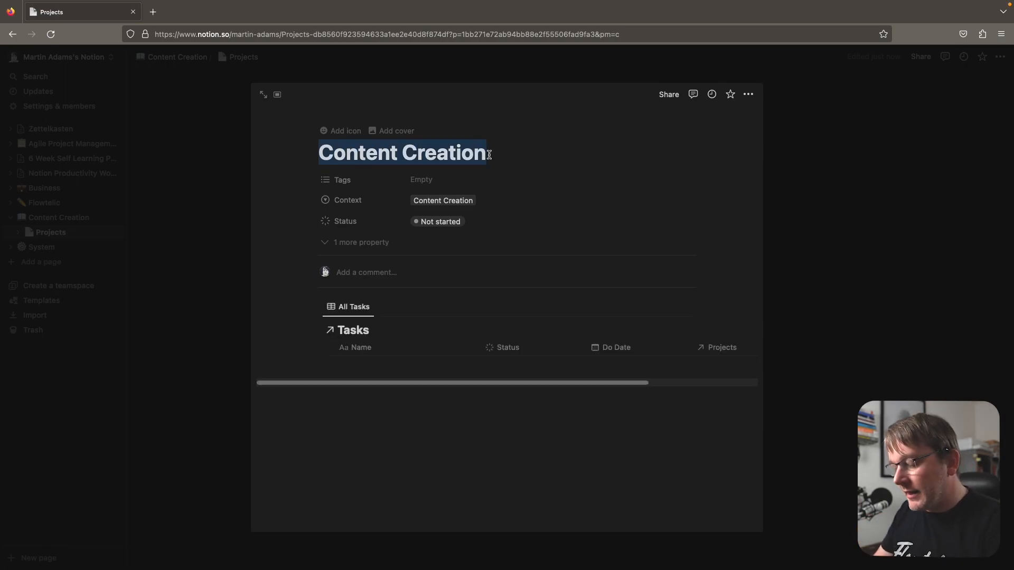
{"action": "type", "text": "Atomic NOte"}
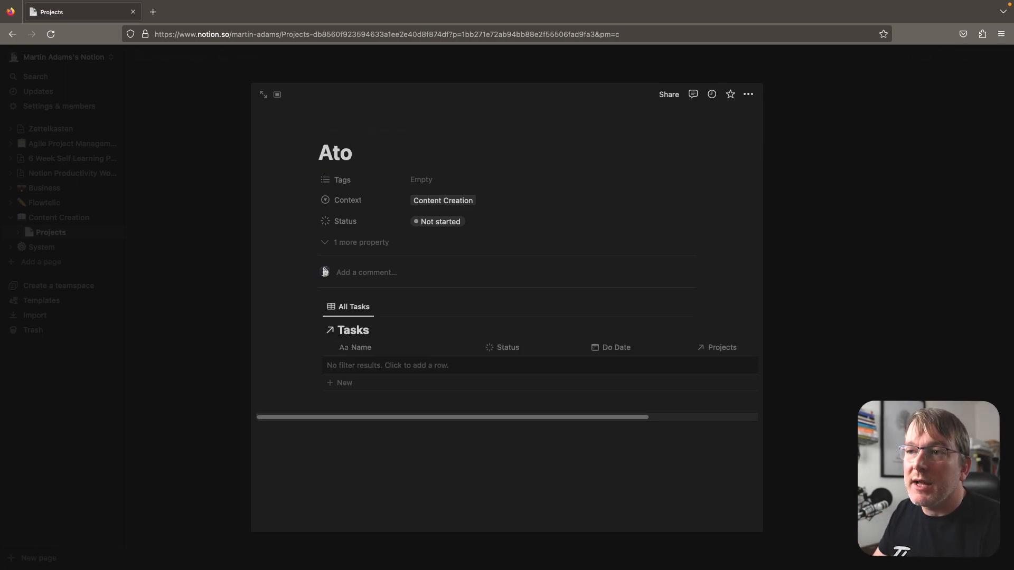
{"action": "key", "text": "BackSpace"}
{"action": "key", "text": "BackSpace"}
{"action": "key", "text": "BackSpace"}
{"action": "type", "text": "ote-Taking"}
{"action": "key", "text": "Return"}
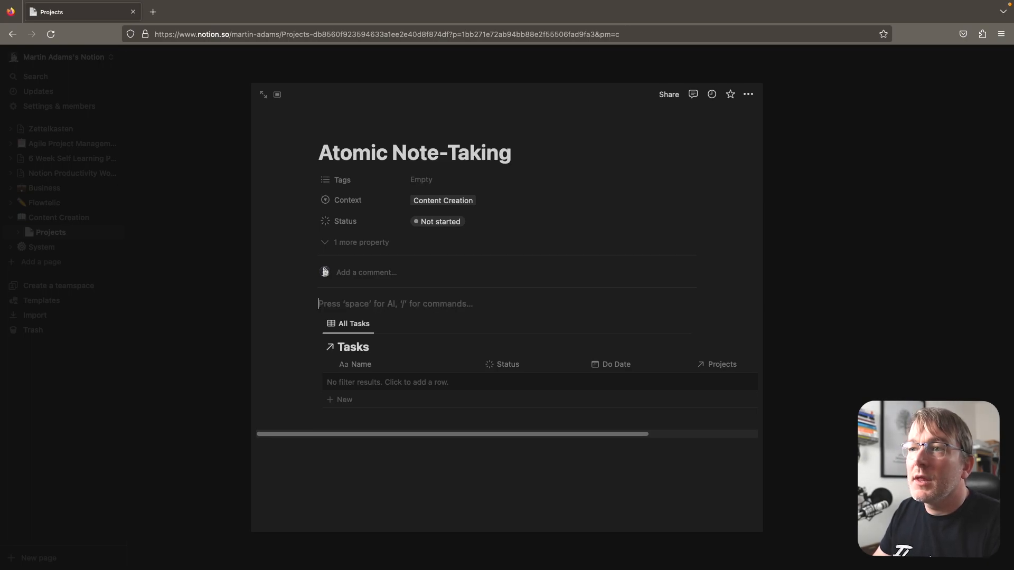
Step: Hide the database title of the linked Tasks view on the Atomic Note-Taking page
{"action": "left_click", "coordinate": [407, 453]}
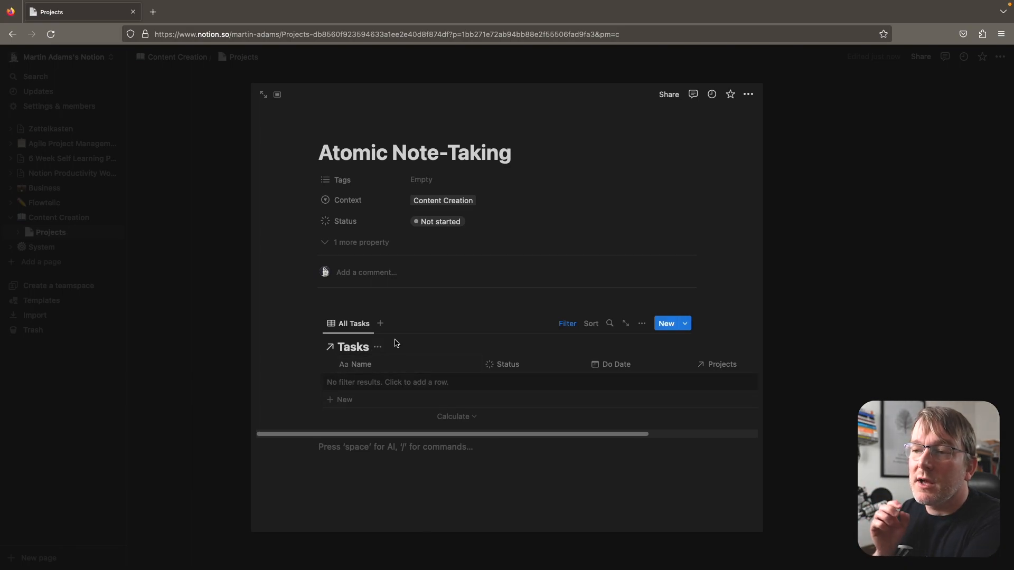
{"action": "left_click", "coordinate": [377, 347]}
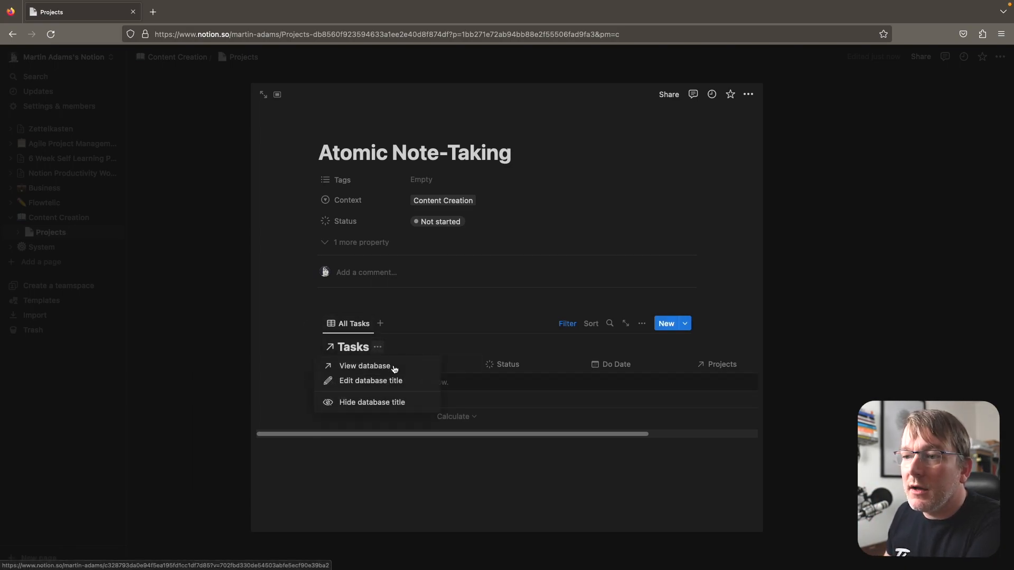
{"action": "left_click", "coordinate": [369, 400]}
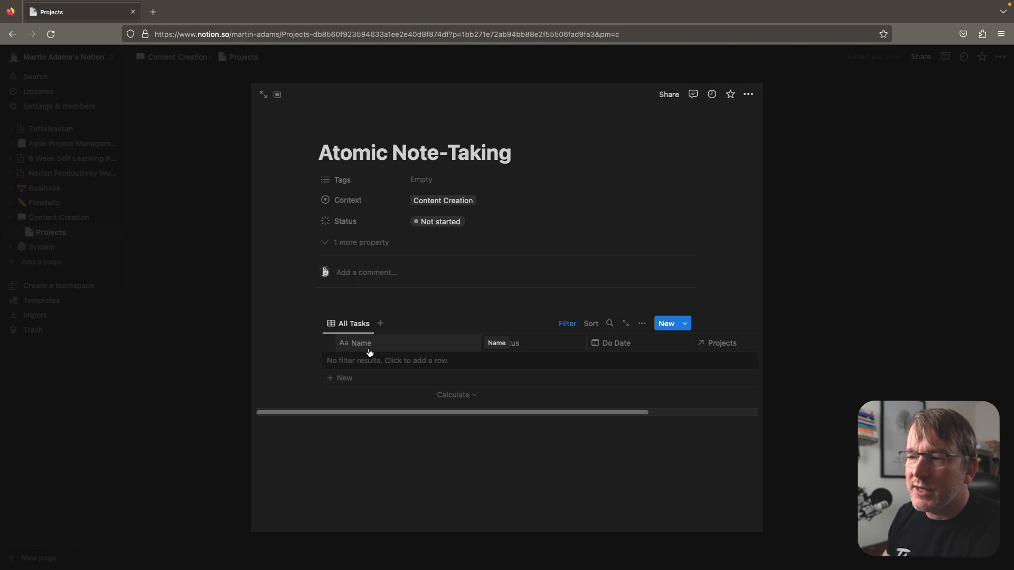
{"action": "left_click", "coordinate": [433, 476]}
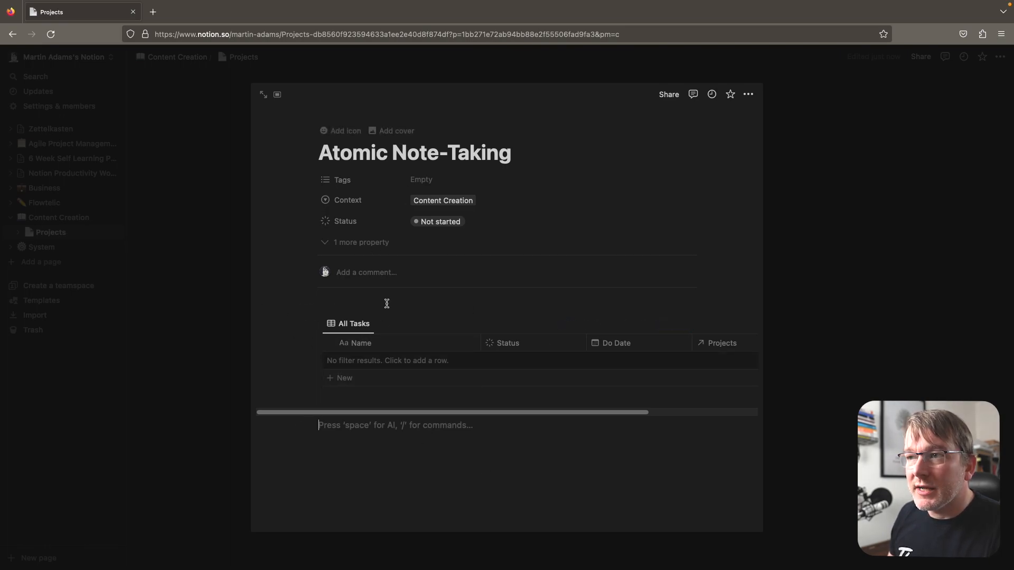
Step: Add a task named "Create the project outline" to the Atomic Note-Taking project's All Tasks view
{"action": "left_click", "coordinate": [348, 379]}
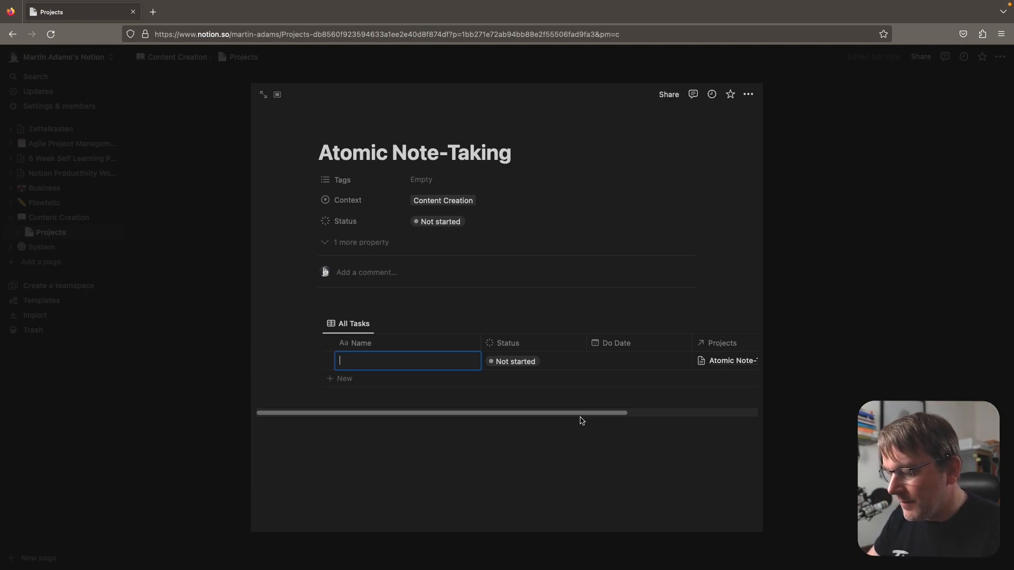
{"action": "type", "text": "Creating"}
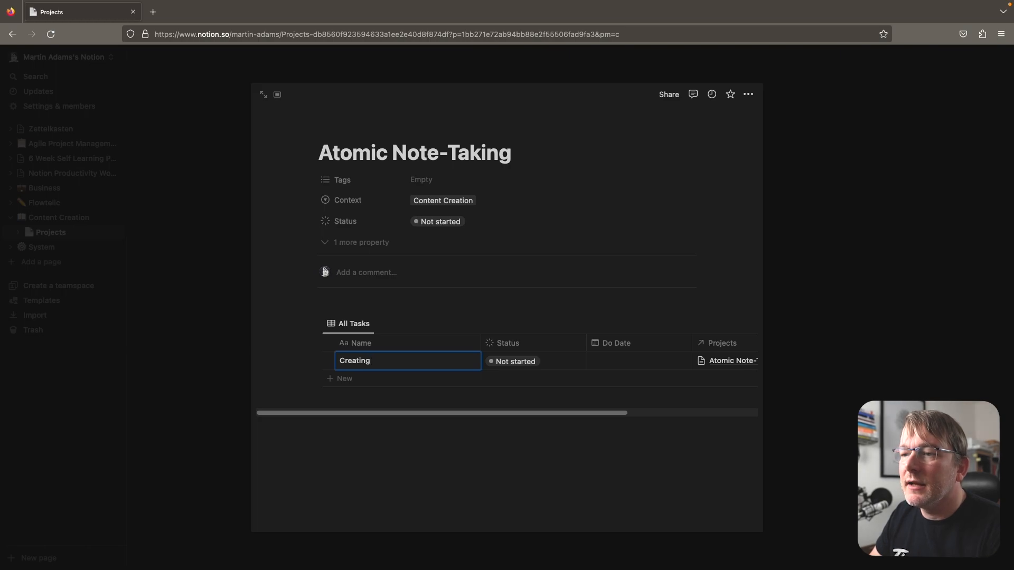
{"action": "key", "text": "BackSpace"}
{"action": "key", "text": "BackSpace"}
{"action": "key", "text": "BackSpace"}
{"action": "key", "text": "BackSpace"}
{"action": "type", "text": "te the project outline"}
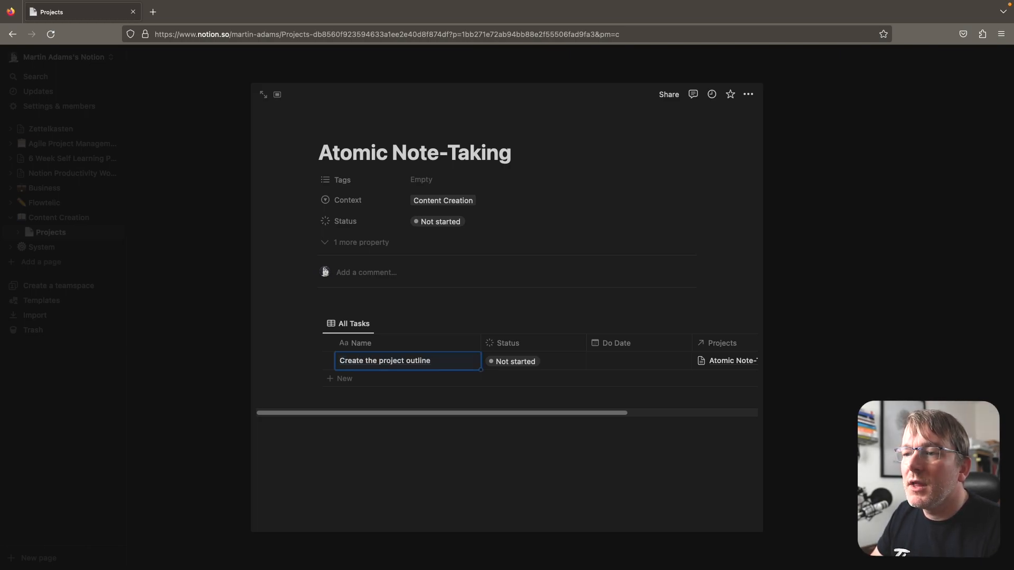
Step: Add the tasks "Write the first chapter" and "Design the book cover" to the Atomic Note-Taking project
{"action": "left_click", "coordinate": [373, 379]}
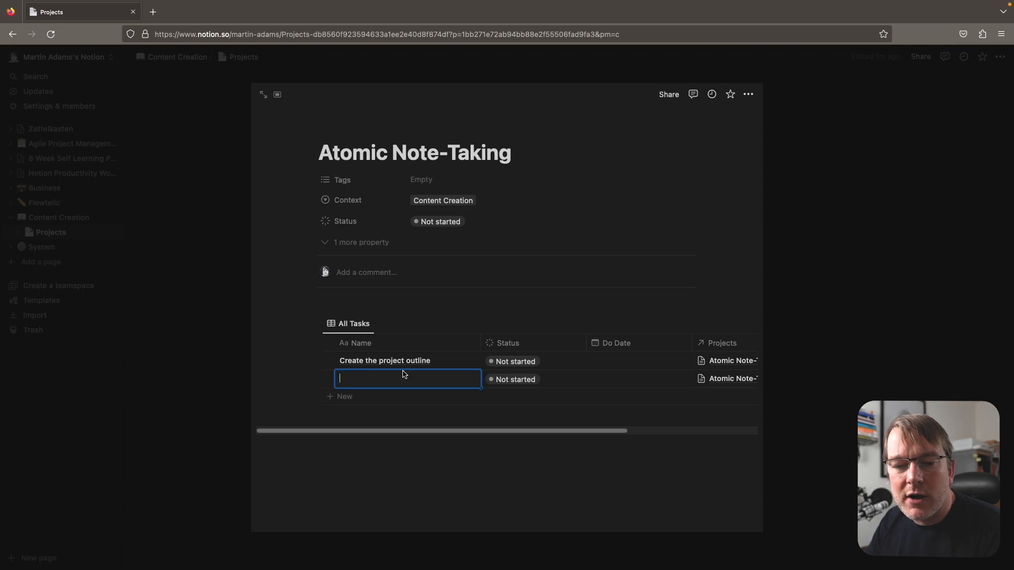
{"action": "type", "text": "Write the first chapter"}
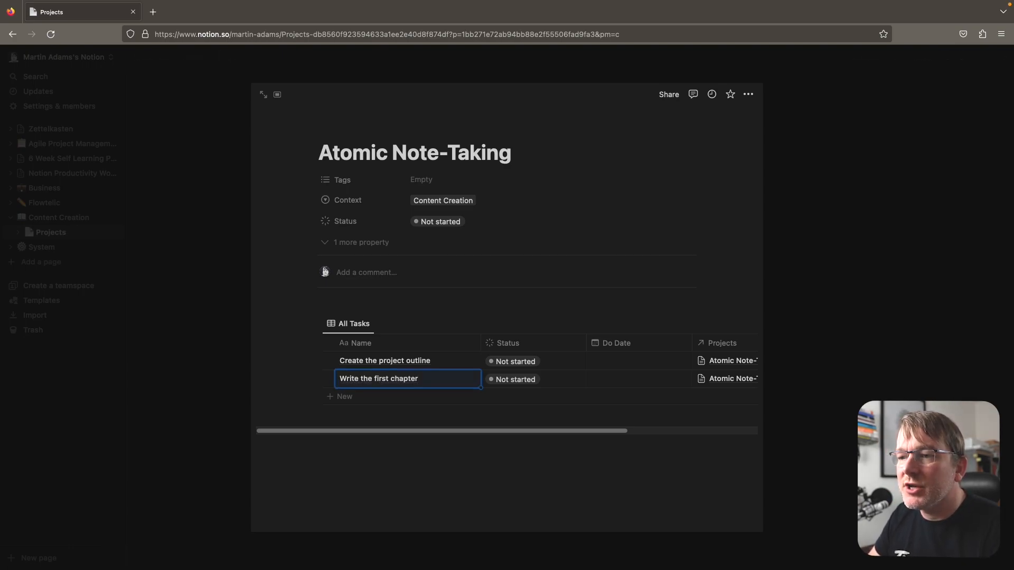
{"action": "left_click", "coordinate": [378, 400]}
{"action": "type", "text": "Design the book cover"}
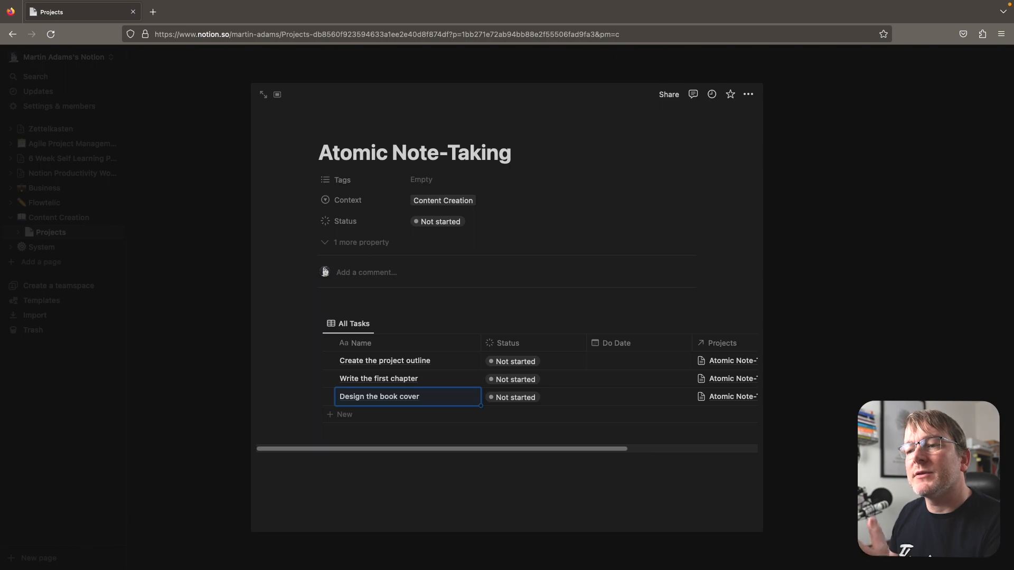
{"action": "left_click", "coordinate": [420, 478]}
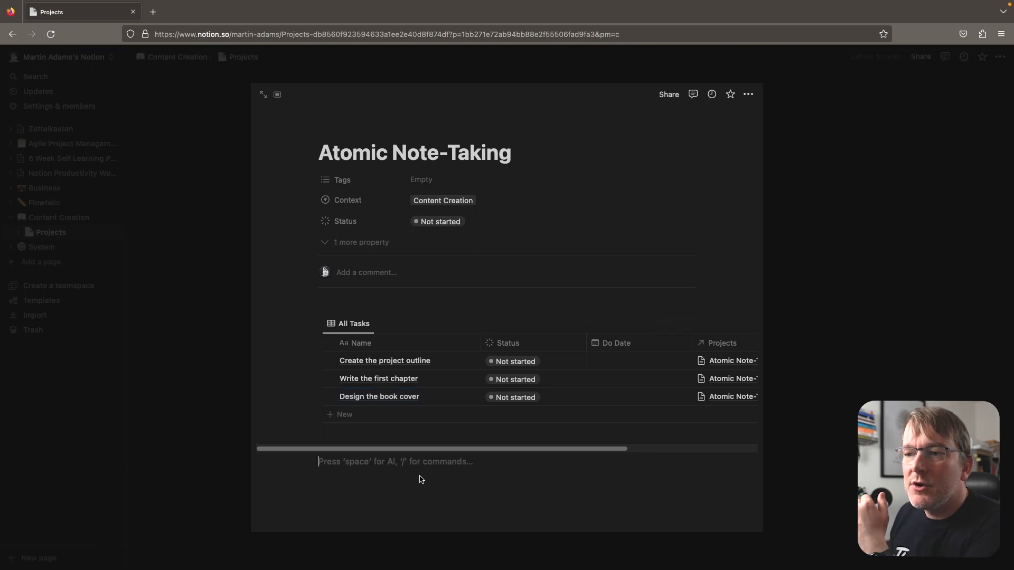
Step: Create the tag "ebook" and assign it to the Atomic Note-Taking project
{"action": "left_click", "coordinate": [423, 178]}
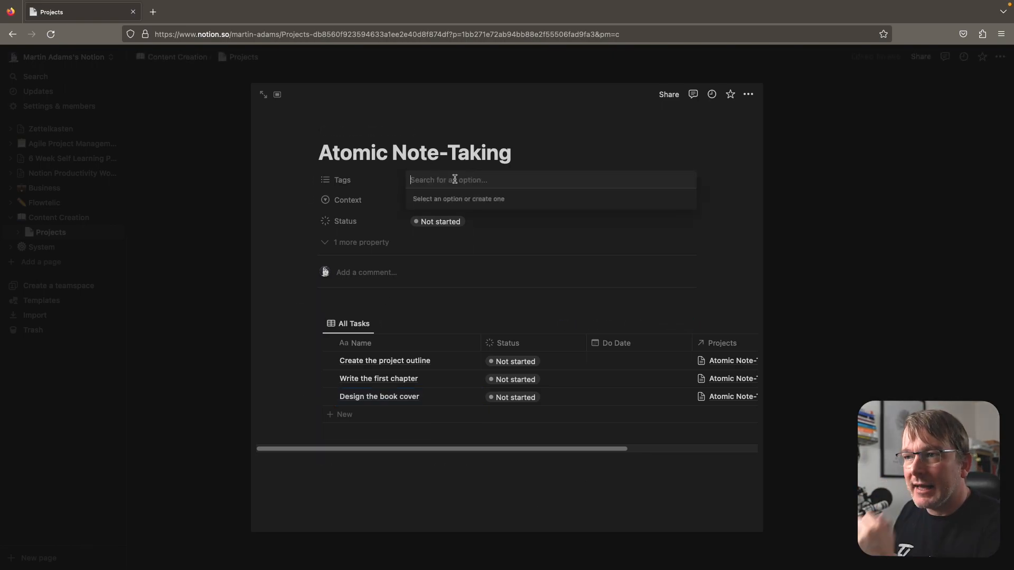
{"action": "type", "text": "ebook"}
{"action": "key", "text": "Return"}
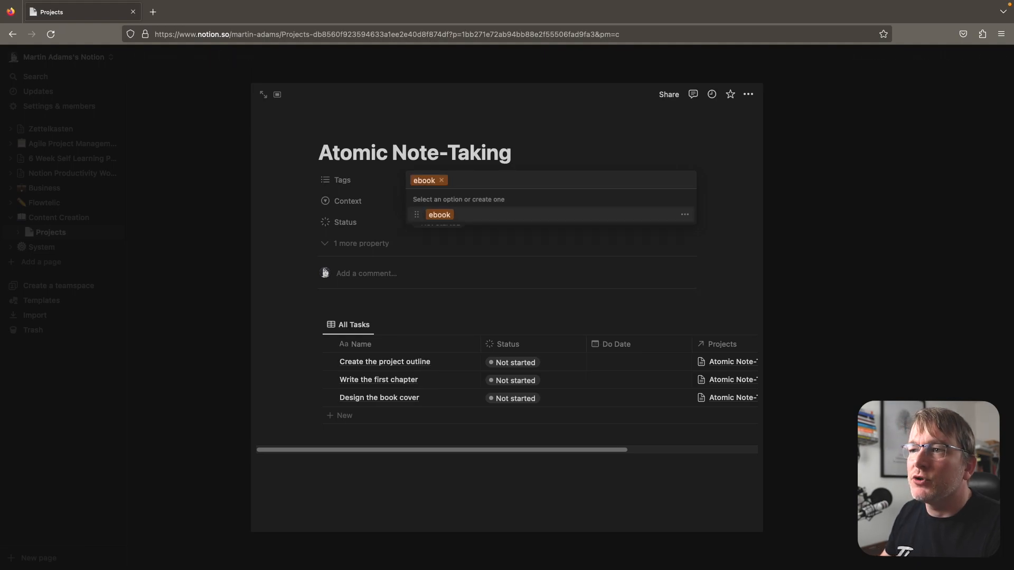
{"action": "left_click", "coordinate": [475, 486]}
Step: Hide the Projects column in the Atomic Note-Taking task table, and close the project page
{"action": "left_click_drag", "start_coordinate": [589, 454], "coordinate": [714, 451]}
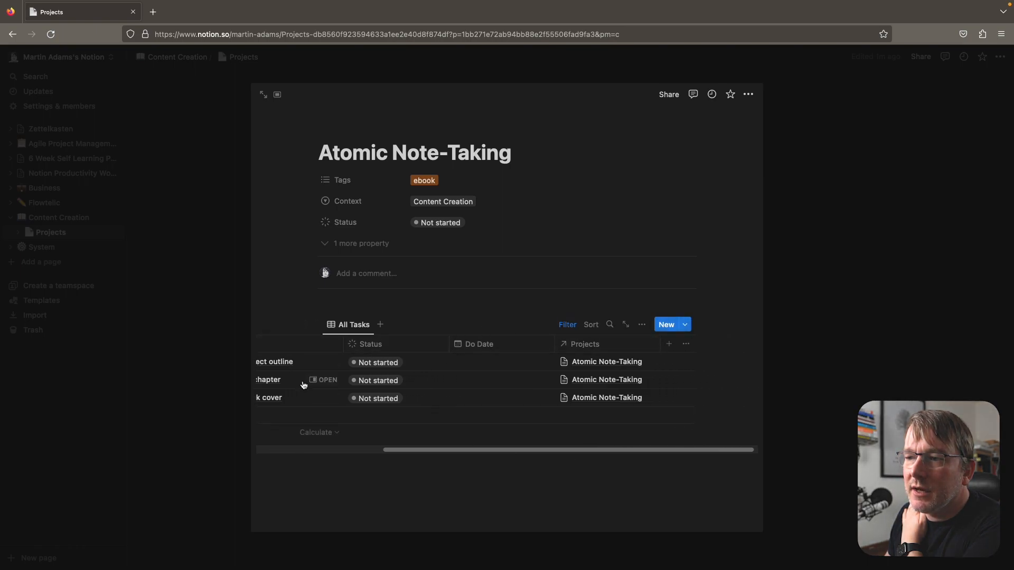
{"action": "left_click", "coordinate": [590, 350]}
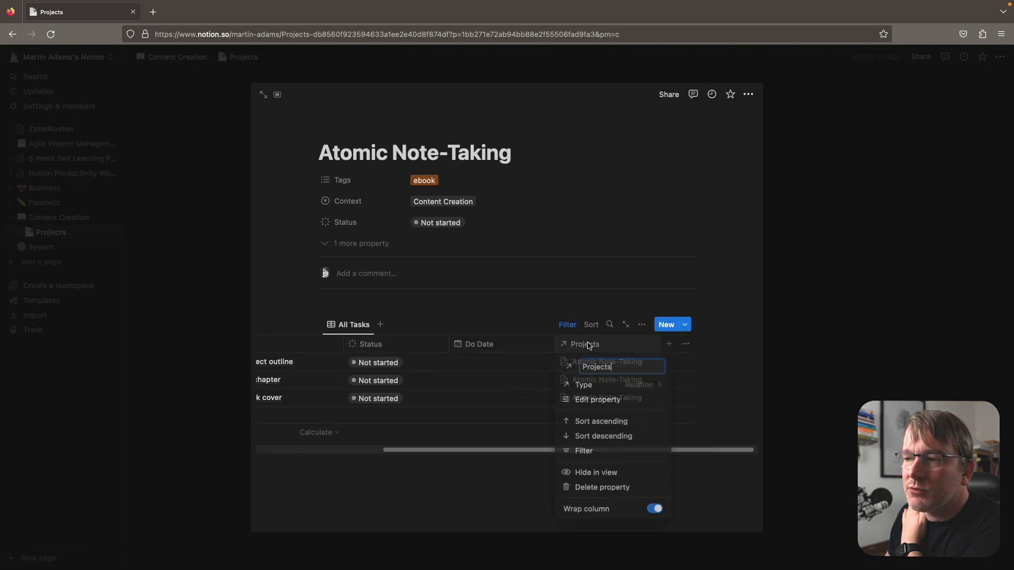
{"action": "left_click", "coordinate": [594, 474]}
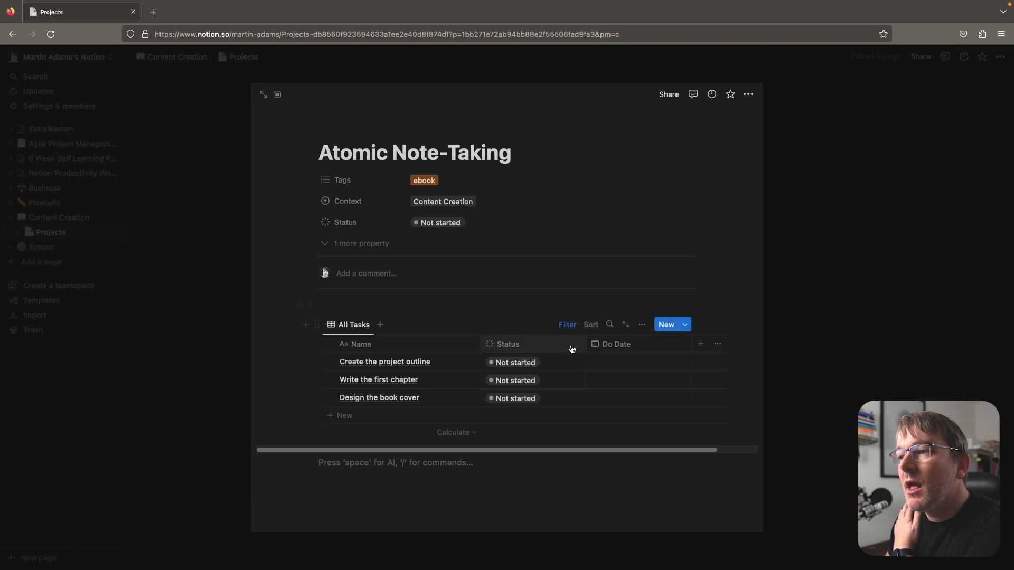
{"action": "left_click", "coordinate": [873, 288]}
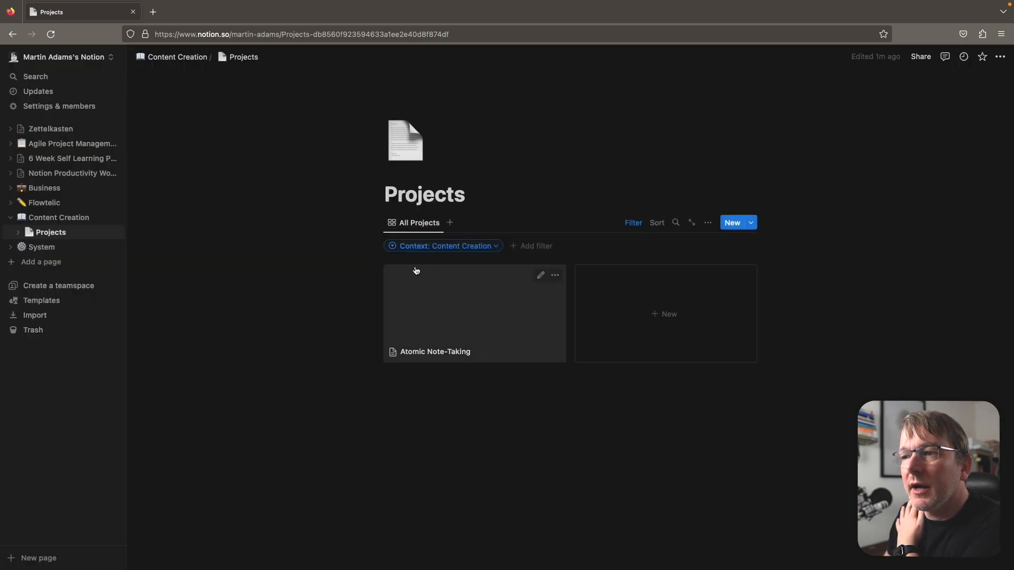
Step: Open the Tasks database under System and delete the blank, unnamed task rows
{"action": "left_click", "coordinate": [44, 248]}
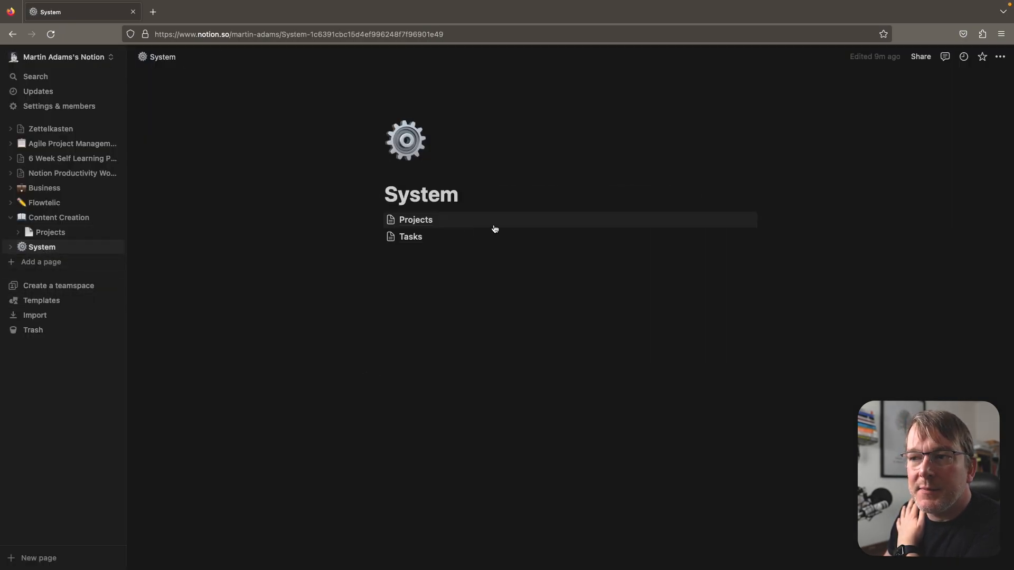
{"action": "left_click", "coordinate": [409, 236]}
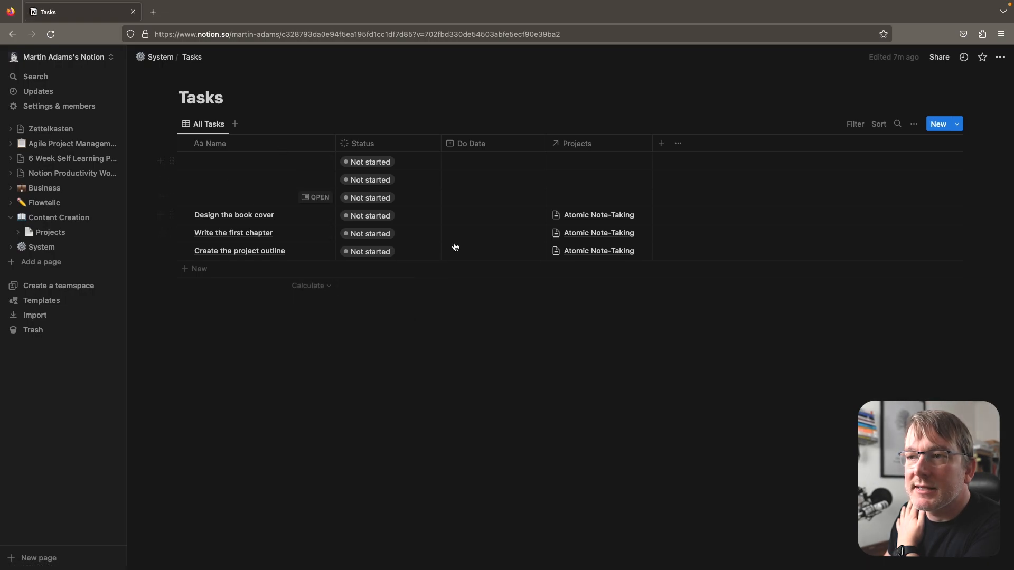
{"action": "left_click", "coordinate": [255, 163]}
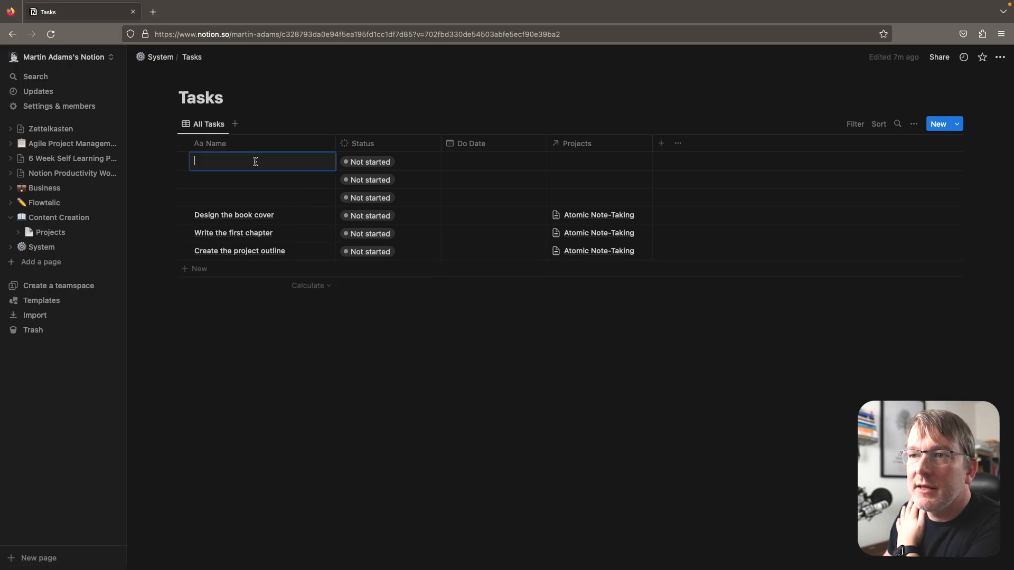
{"action": "right_click", "coordinate": [221, 167]}
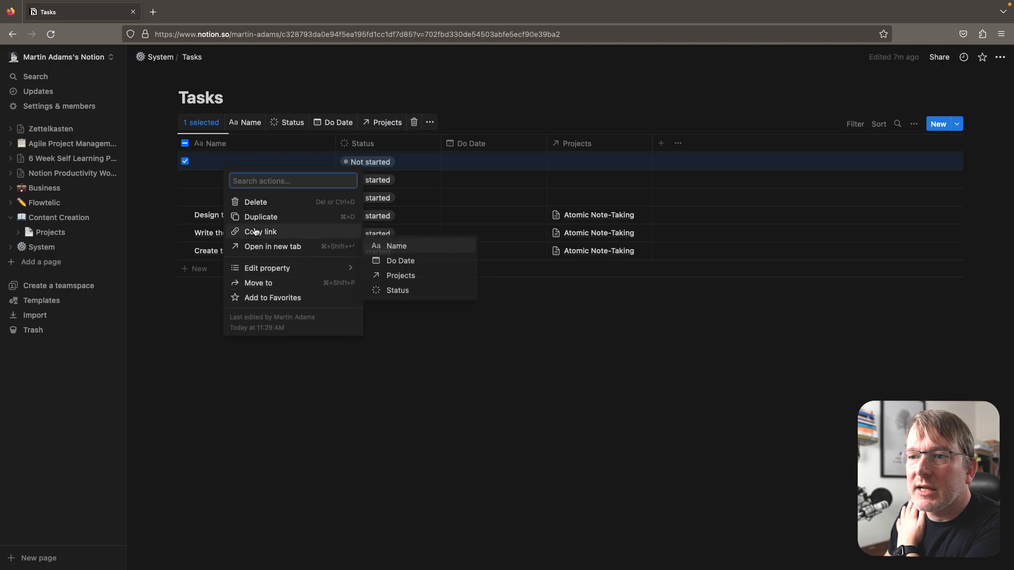
{"action": "left_click", "coordinate": [251, 200]}
{"action": "right_click", "coordinate": [257, 169]}
{"action": "left_click", "coordinate": [259, 195]}
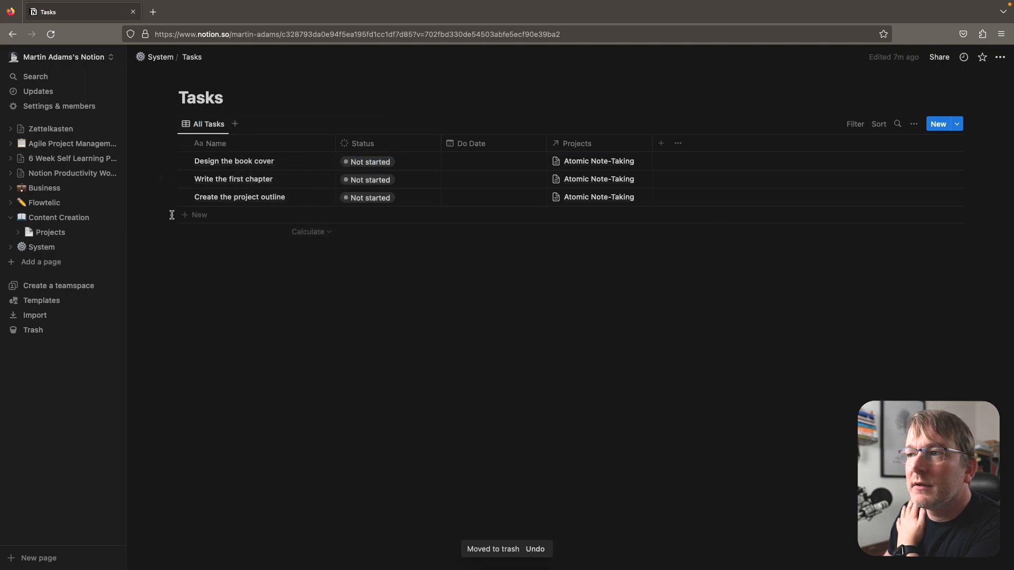
Step: Create another project from the Content Creation template on its Projects page and title it "Notion Productivity Workflow"
{"action": "left_click", "coordinate": [40, 232]}
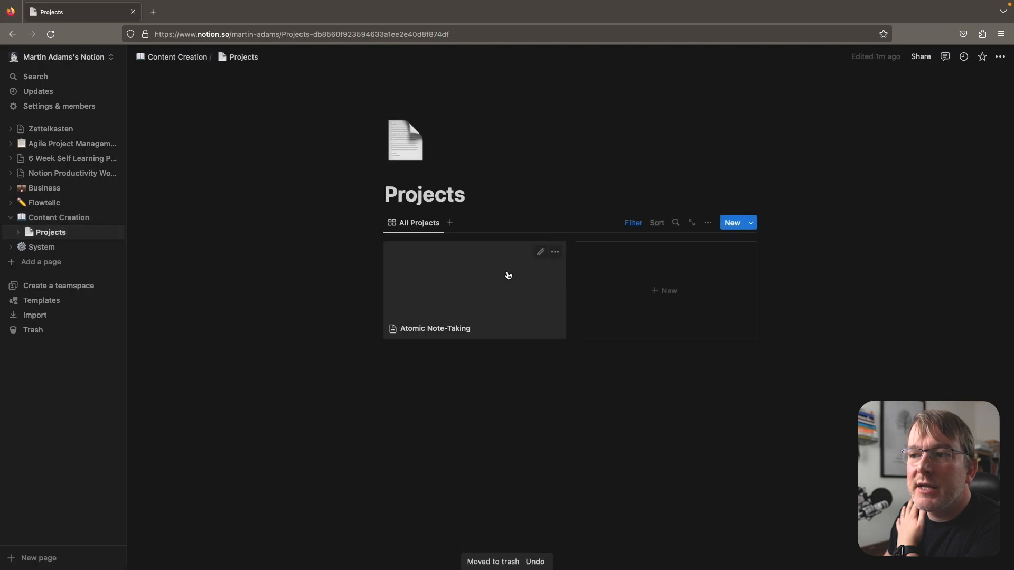
{"action": "left_click", "coordinate": [667, 291]}
{"action": "left_click", "coordinate": [361, 330]}
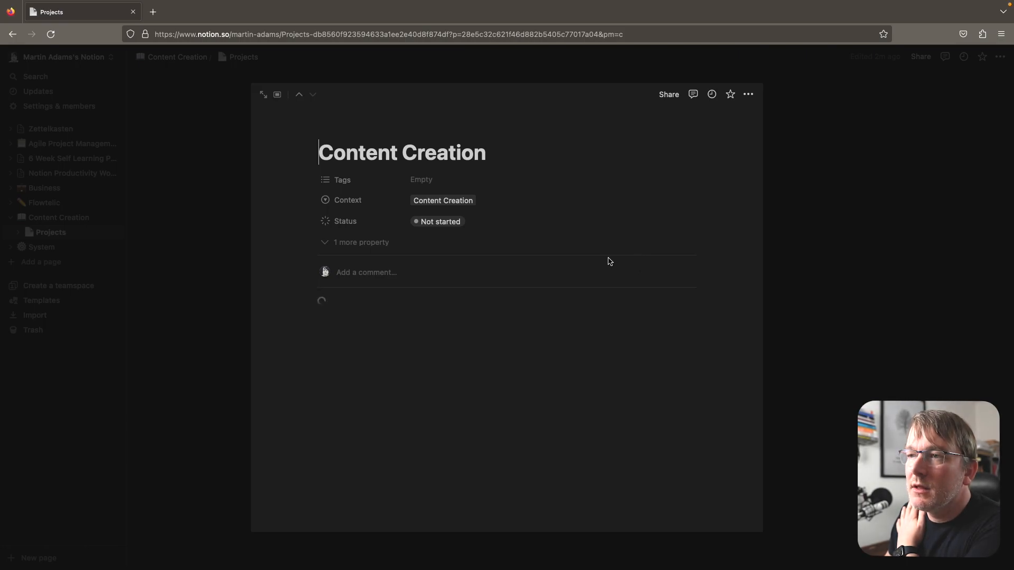
{"action": "left_click_drag", "start_coordinate": [510, 151], "coordinate": [323, 156]}
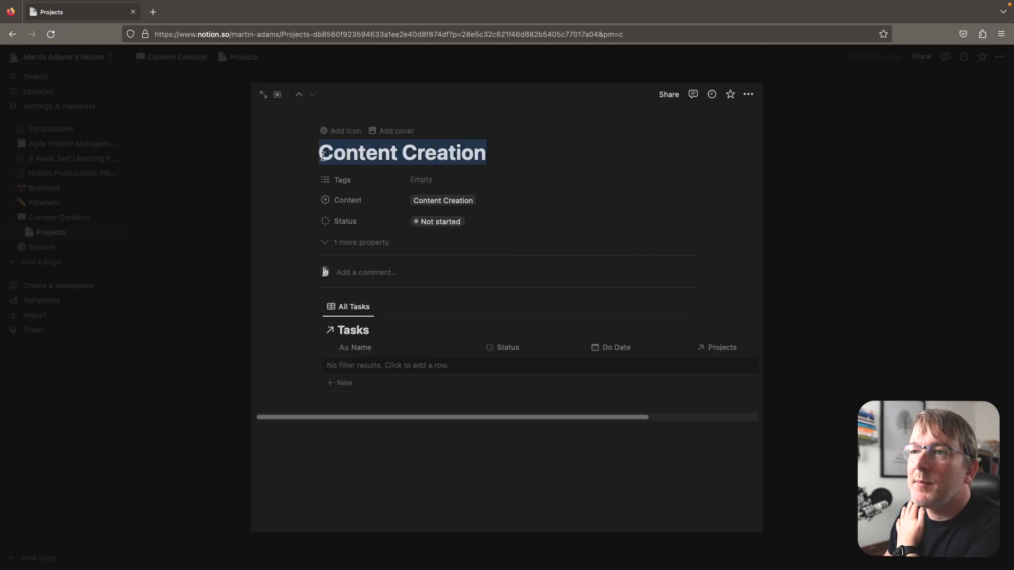
{"action": "type", "text": "N"}
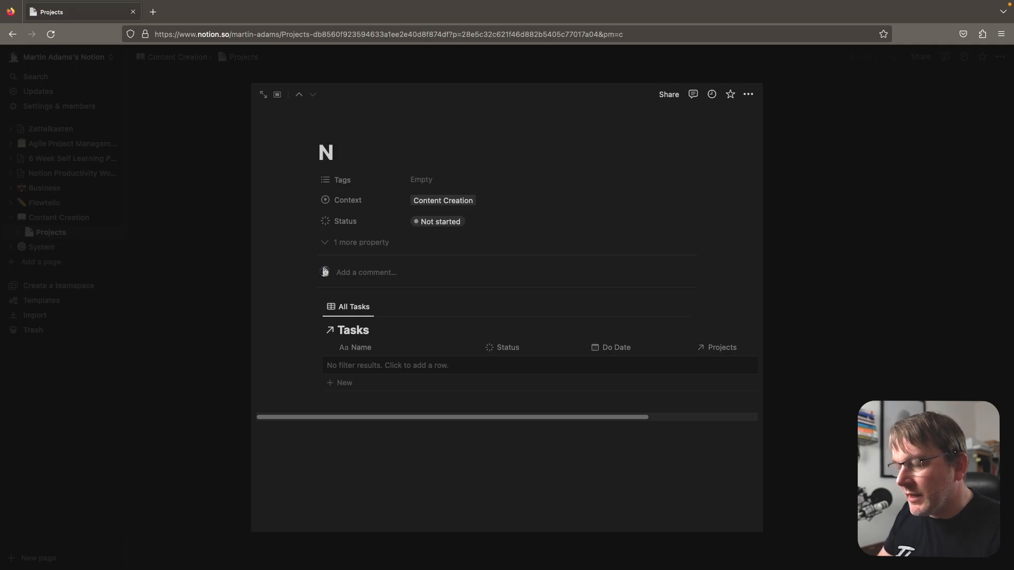
{"action": "type", "text": "otion Productivity Wrok"}
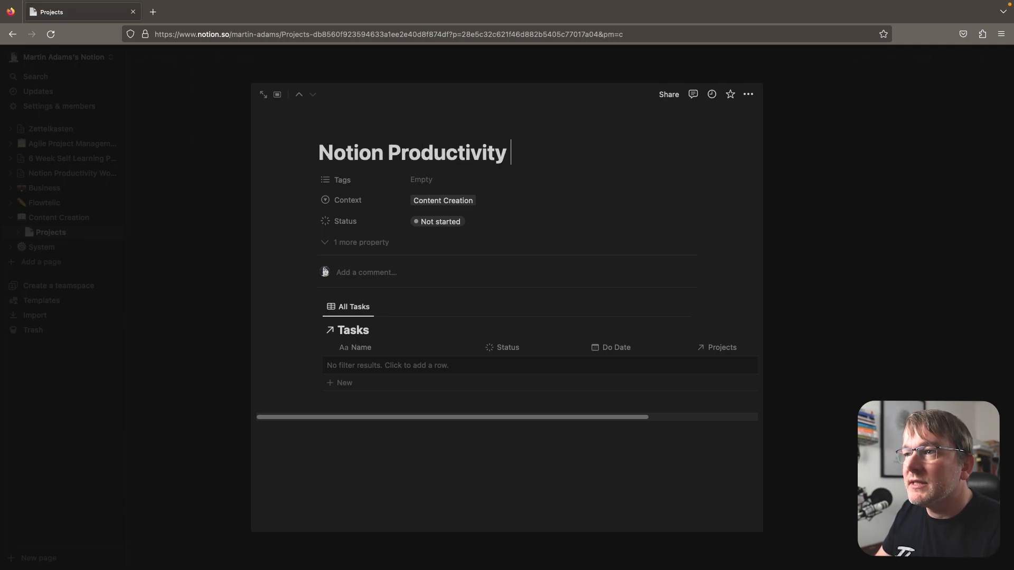
{"action": "key", "text": "BackSpace"}
{"action": "key", "text": "BackSpace"}
{"action": "key", "text": "BackSpace"}
{"action": "type", "text": "orkflow"}
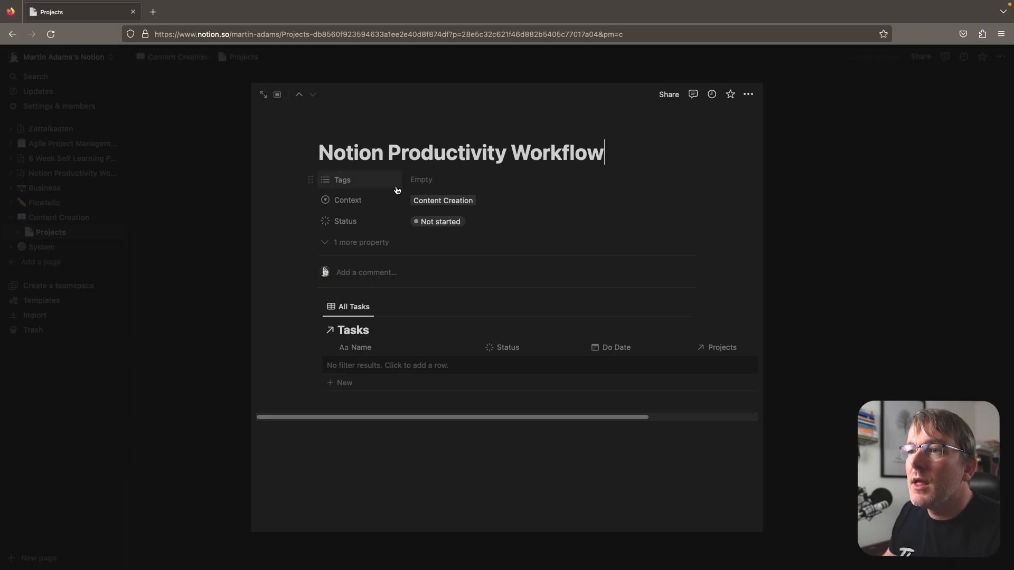
Step: Tag the Notion Productivity Workflow project with a new "YouTube" tag and hide the database title of its linked Tasks view
{"action": "left_click", "coordinate": [433, 180]}
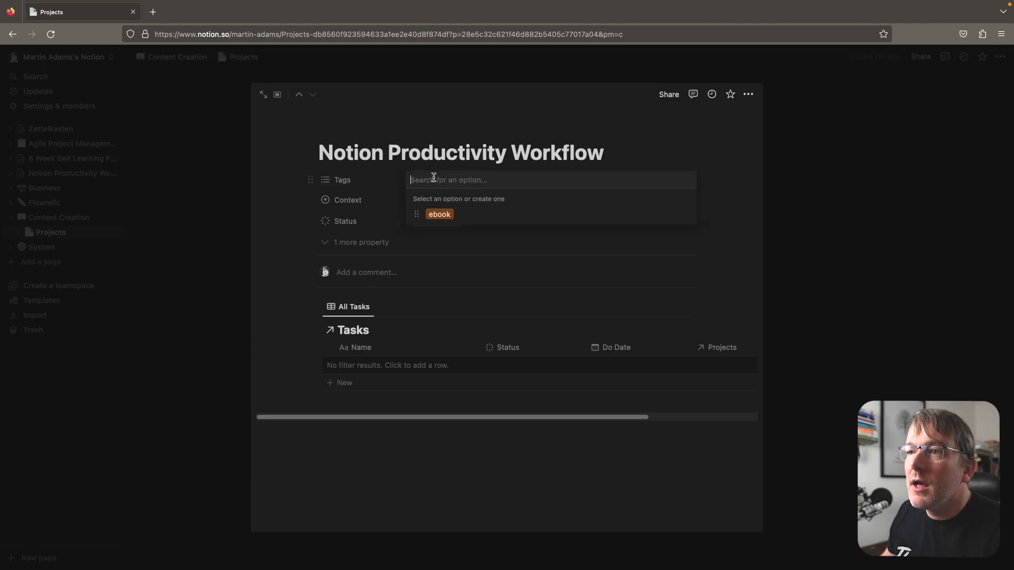
{"action": "type", "text": "YouTube"}
{"action": "key", "text": "Return"}
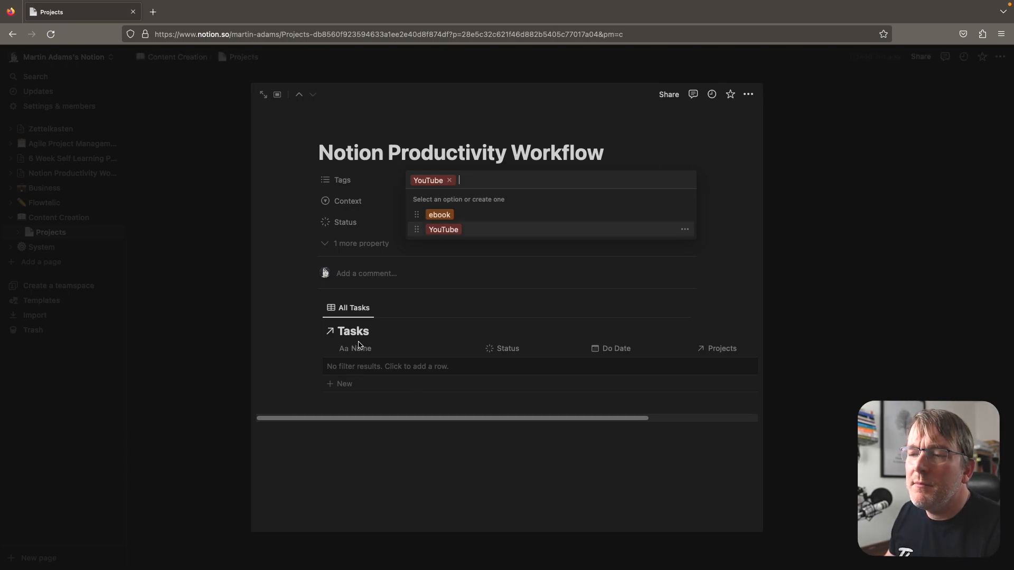
{"action": "left_click", "coordinate": [385, 332]}
{"action": "left_click", "coordinate": [378, 331]}
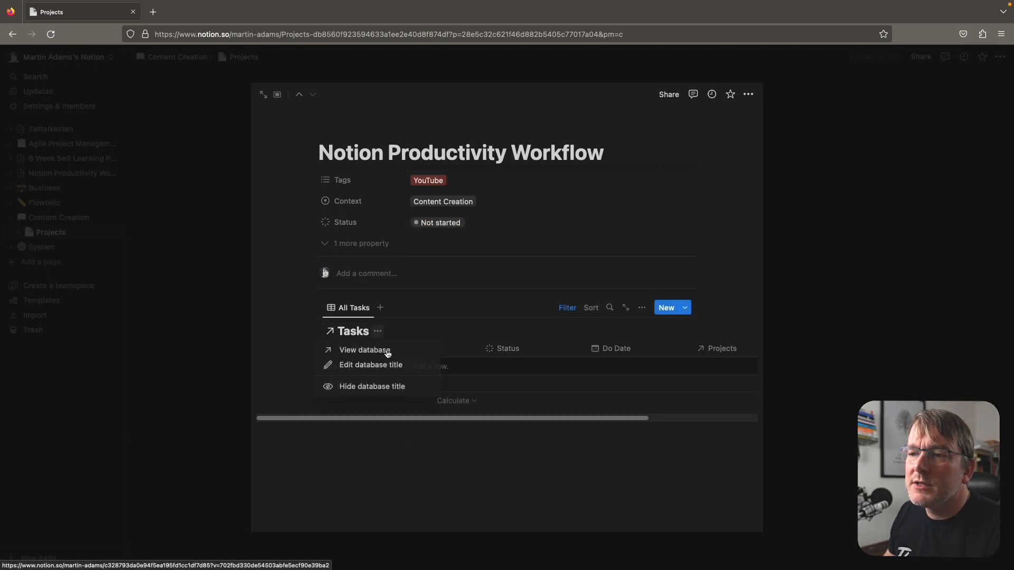
{"action": "left_click", "coordinate": [371, 386]}
Step: Add the tasks "Outline the video", "Record the video" and "Thumbnail designs" to the project's task table, and hide its Projects column
{"action": "left_click", "coordinate": [358, 363]}
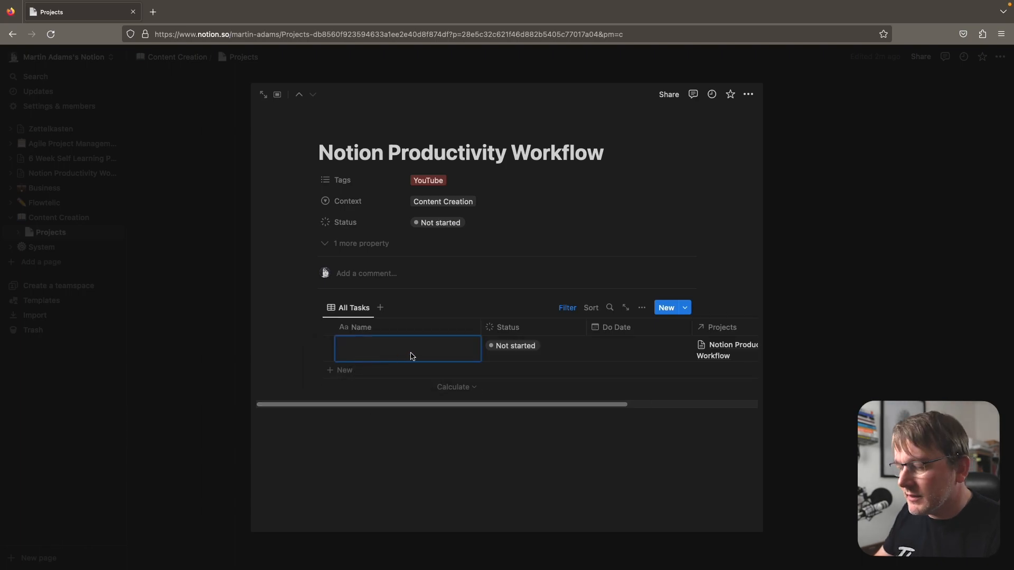
{"action": "type", "text": "Outline the video"}
{"action": "left_click", "coordinate": [365, 369]}
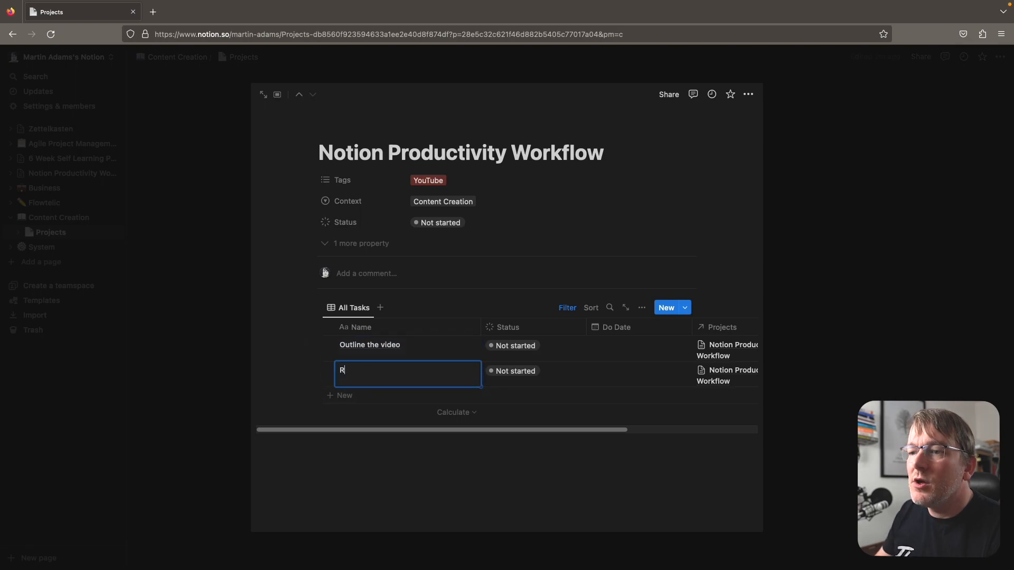
{"action": "type", "text": "Record the video"}
{"action": "left_click", "coordinate": [348, 394]}
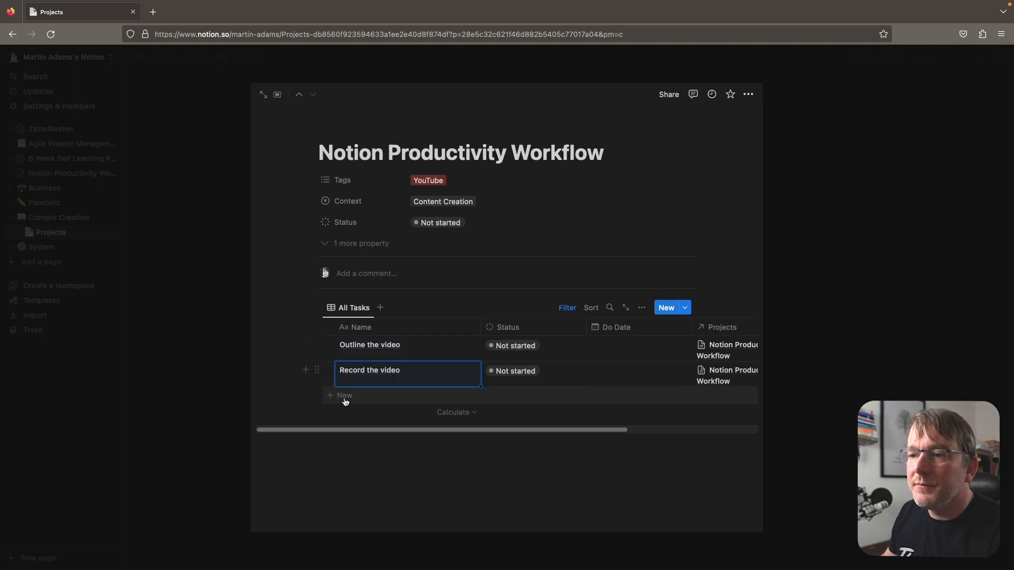
{"action": "type", "text": "Thu"}
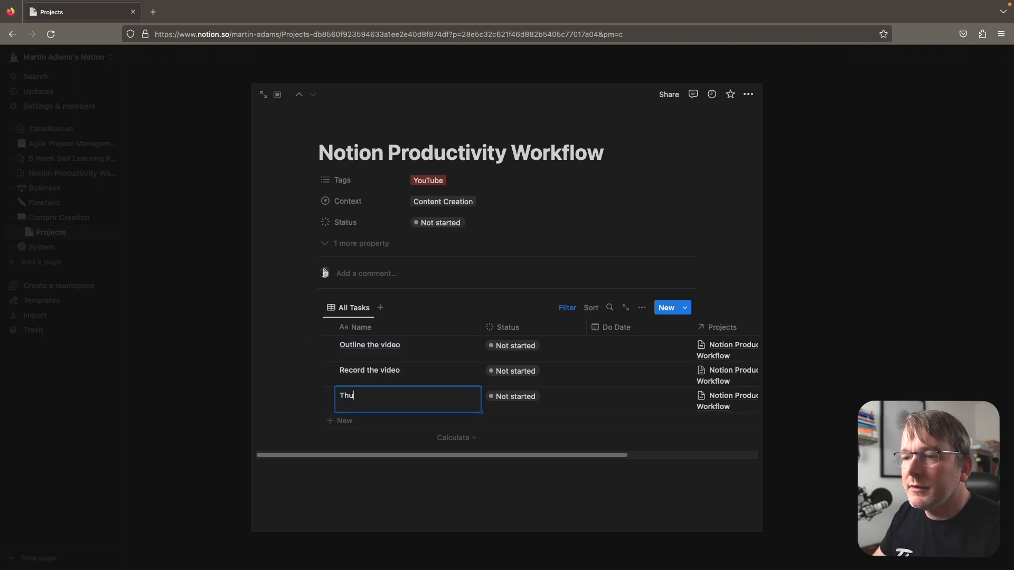
{"action": "type", "text": "mbnail designs"}
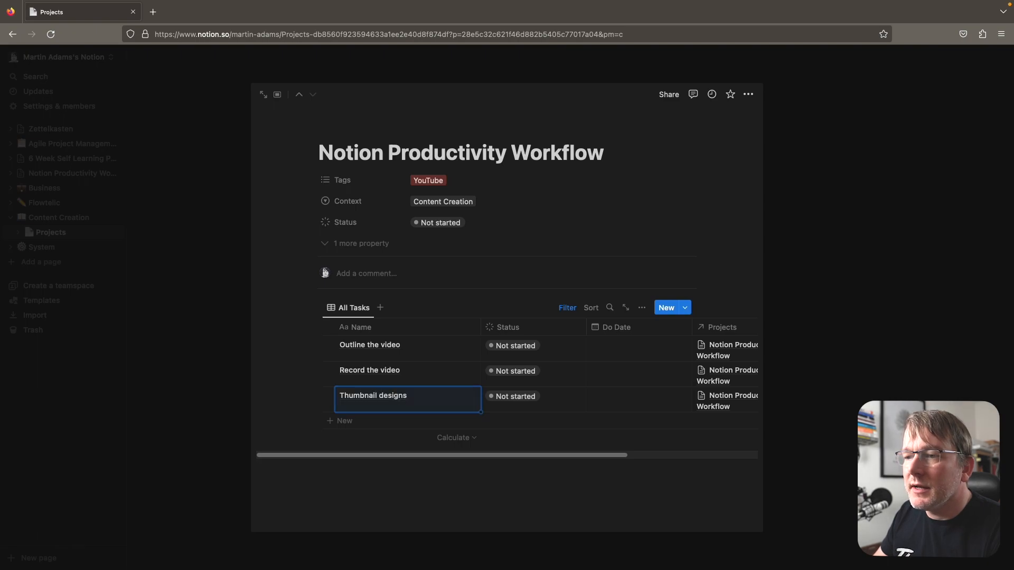
{"action": "left_click", "coordinate": [432, 471]}
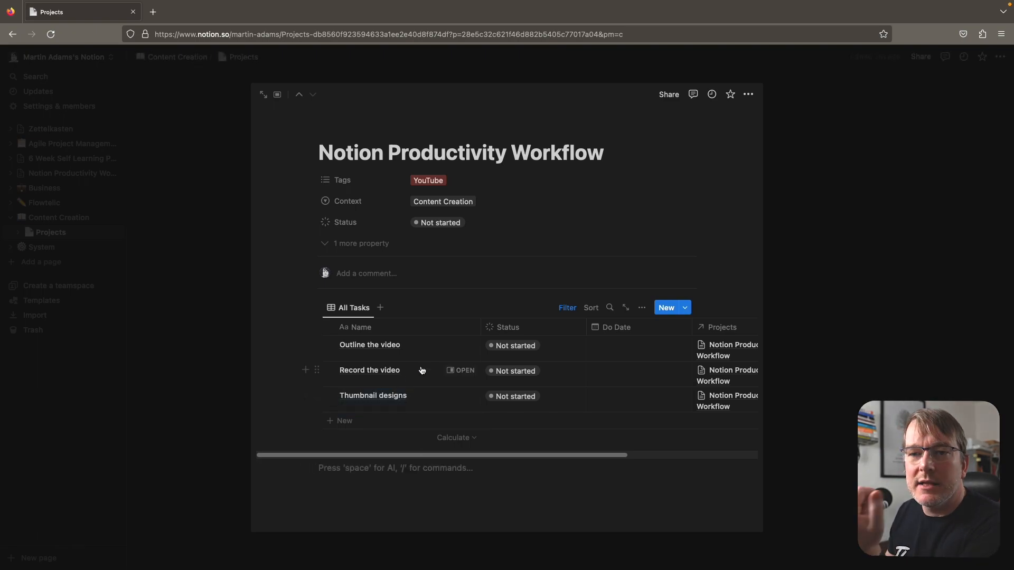
{"action": "left_click", "coordinate": [739, 326]}
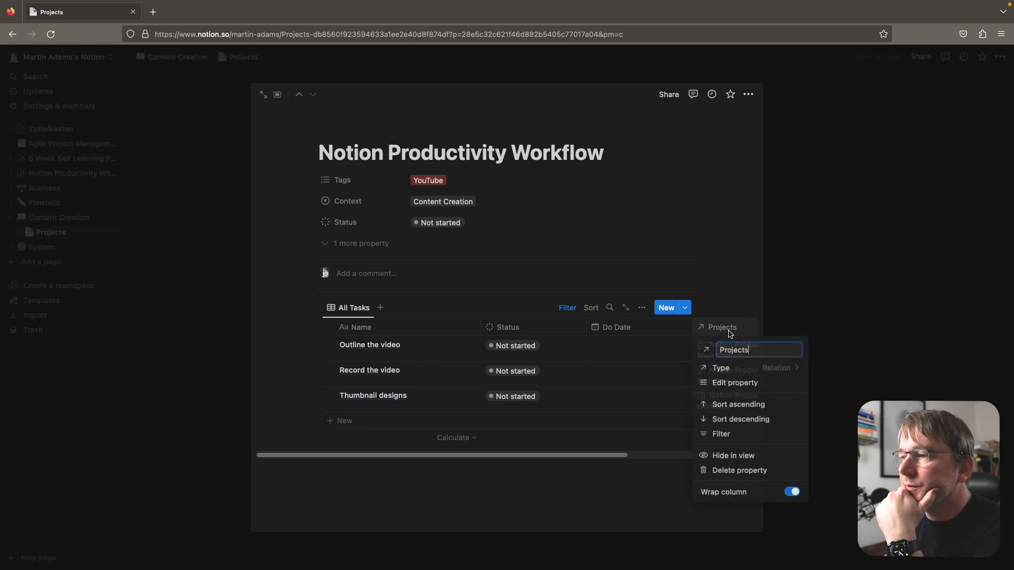
{"action": "left_click", "coordinate": [726, 457]}
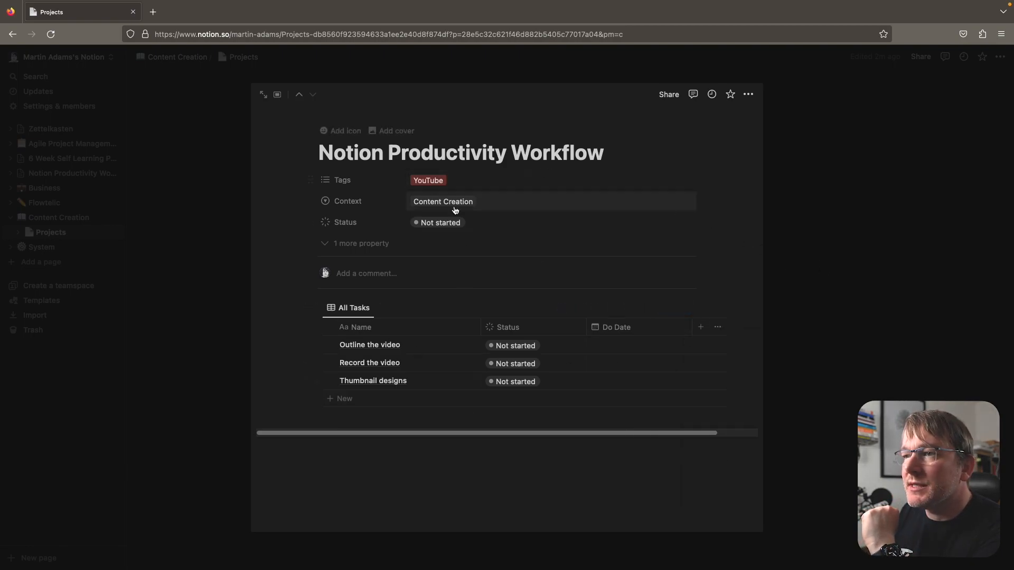
Step: Open the Content Creation project template for editing and hide the database title of its linked Tasks view
{"action": "left_click", "coordinate": [794, 280]}
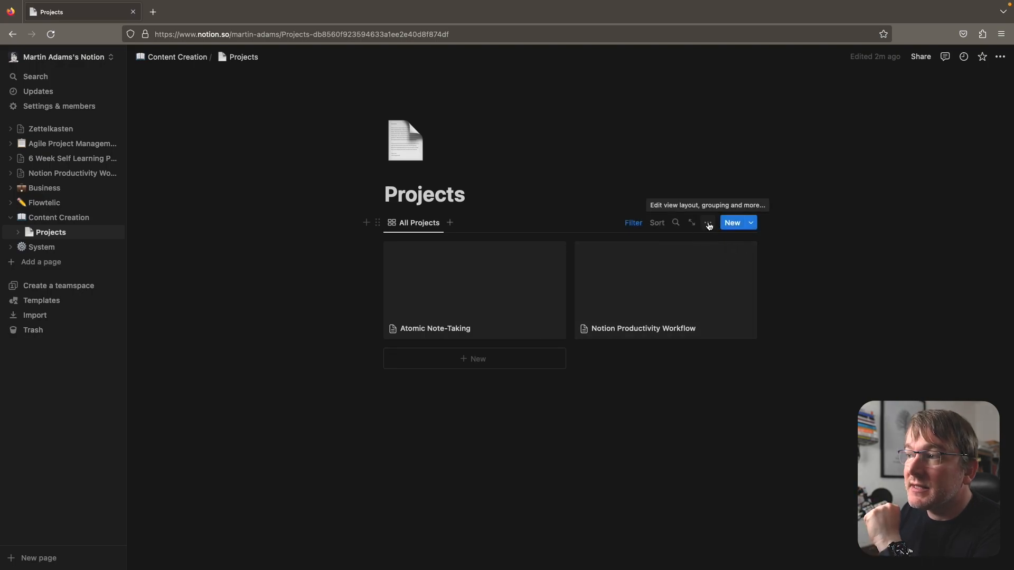
{"action": "left_click", "coordinate": [709, 226]}
{"action": "left_click", "coordinate": [750, 222]}
{"action": "left_click", "coordinate": [750, 223]}
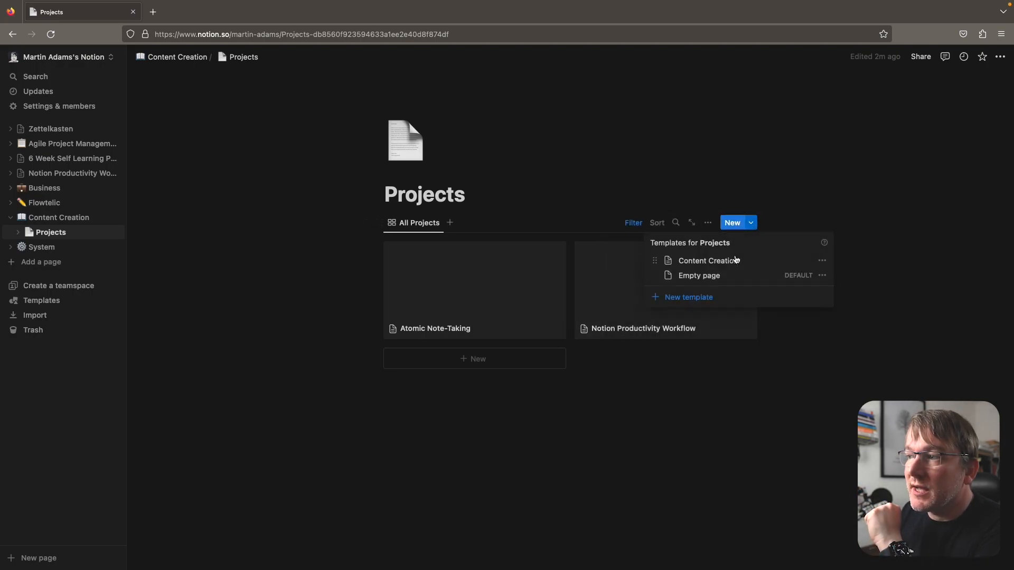
{"action": "left_click", "coordinate": [822, 261]}
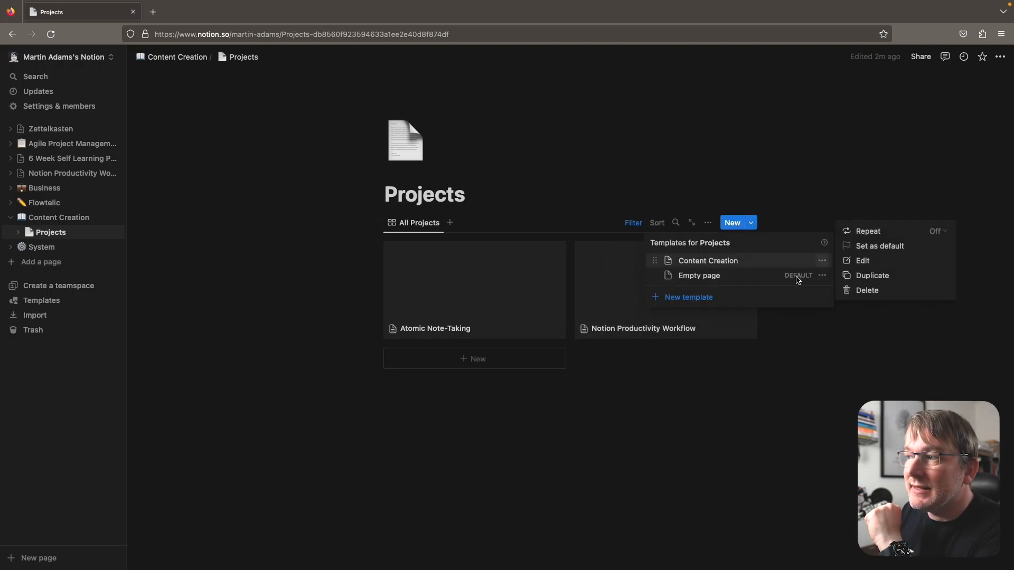
{"action": "left_click", "coordinate": [860, 265]}
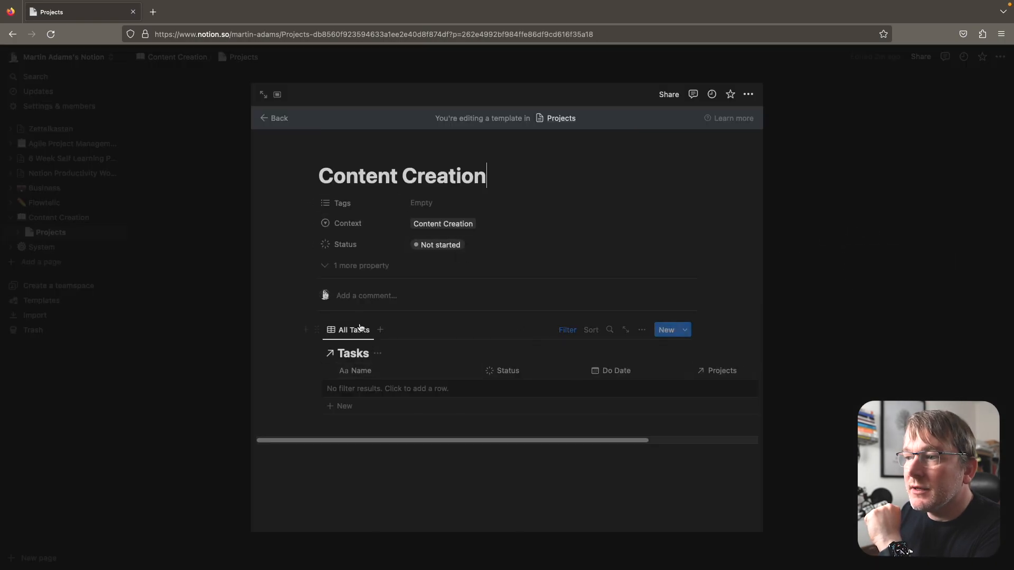
{"action": "left_click", "coordinate": [377, 353]}
{"action": "left_click", "coordinate": [373, 413]}
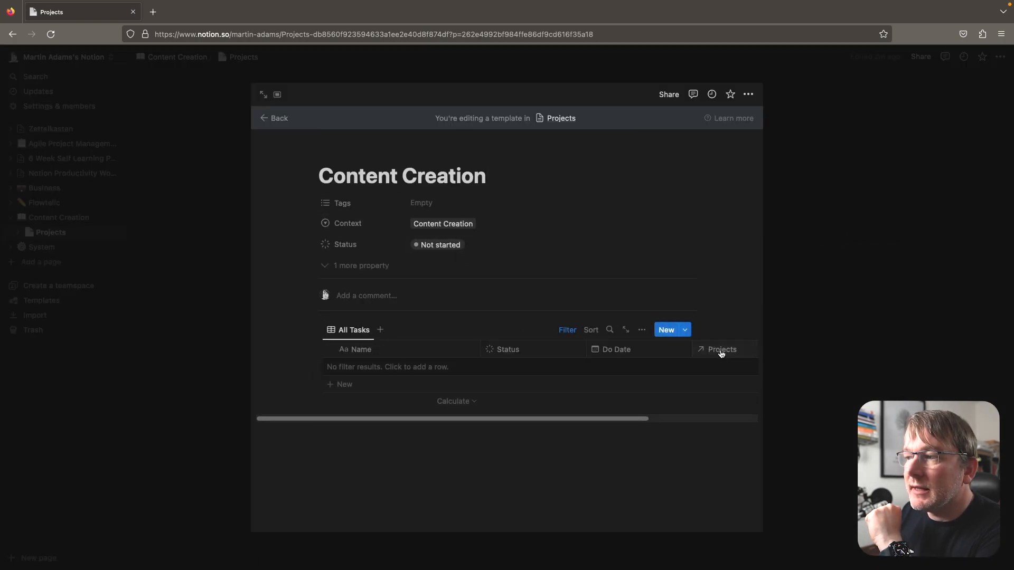
Step: Hide the Projects column in the template's task table and close the template
{"action": "left_click", "coordinate": [721, 354]}
{"action": "left_click", "coordinate": [726, 478]}
{"action": "left_click", "coordinate": [561, 455]}
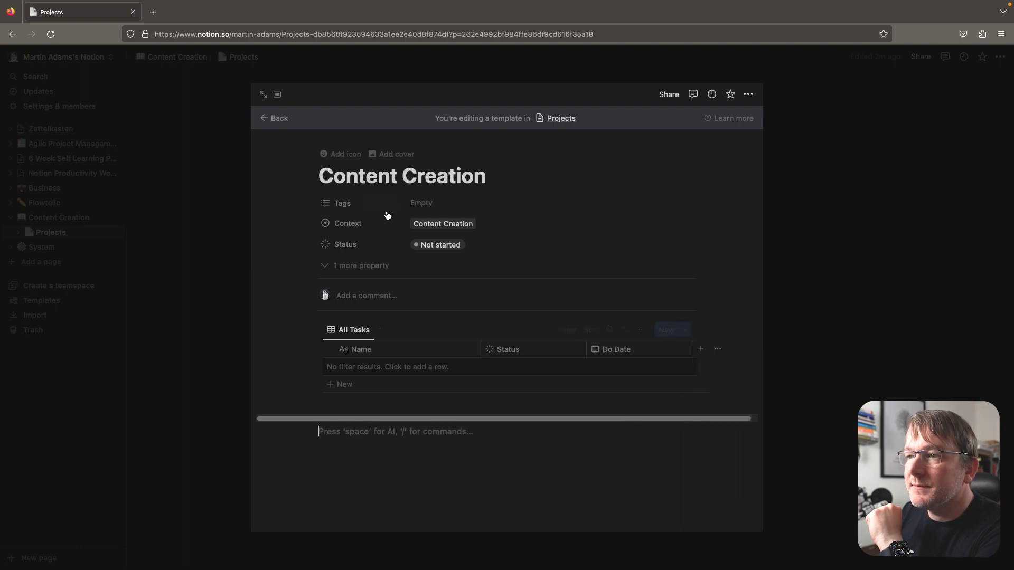
{"action": "left_click", "coordinate": [833, 252]}
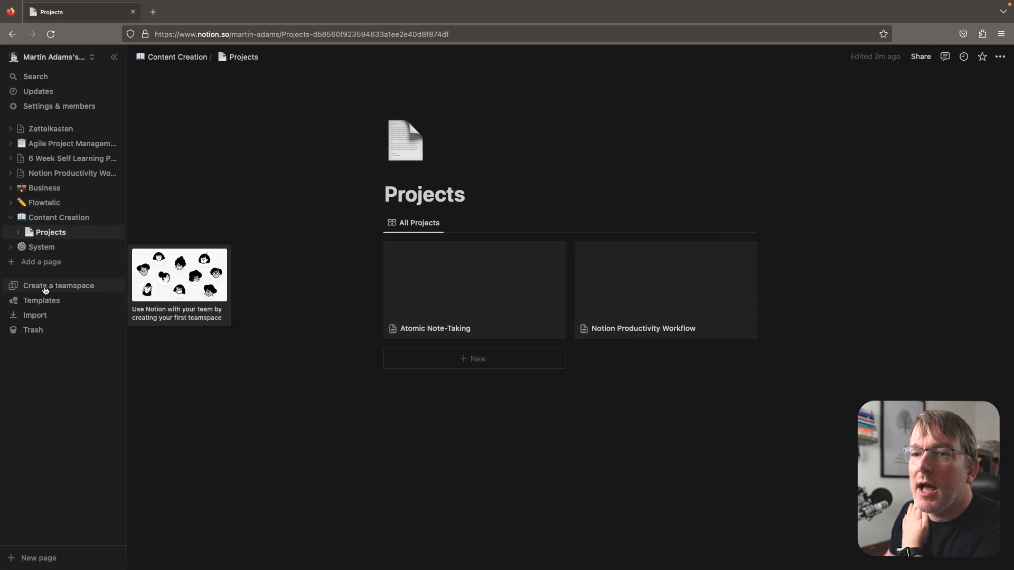
Step: Review which project each task is linked to in the System Tasks database, and return to Content Creation's Projects page
{"action": "left_click", "coordinate": [39, 247]}
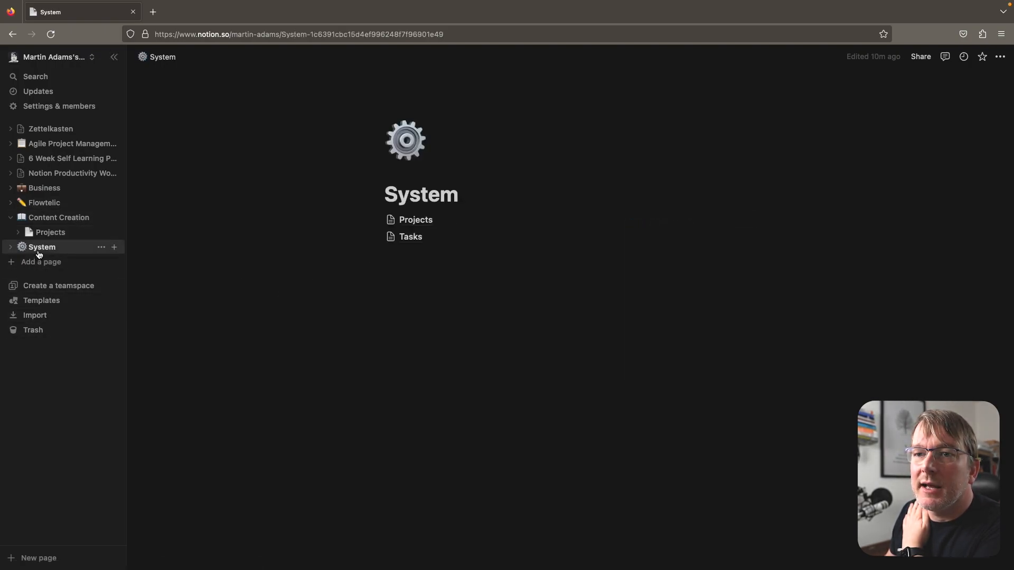
{"action": "left_click", "coordinate": [408, 237]}
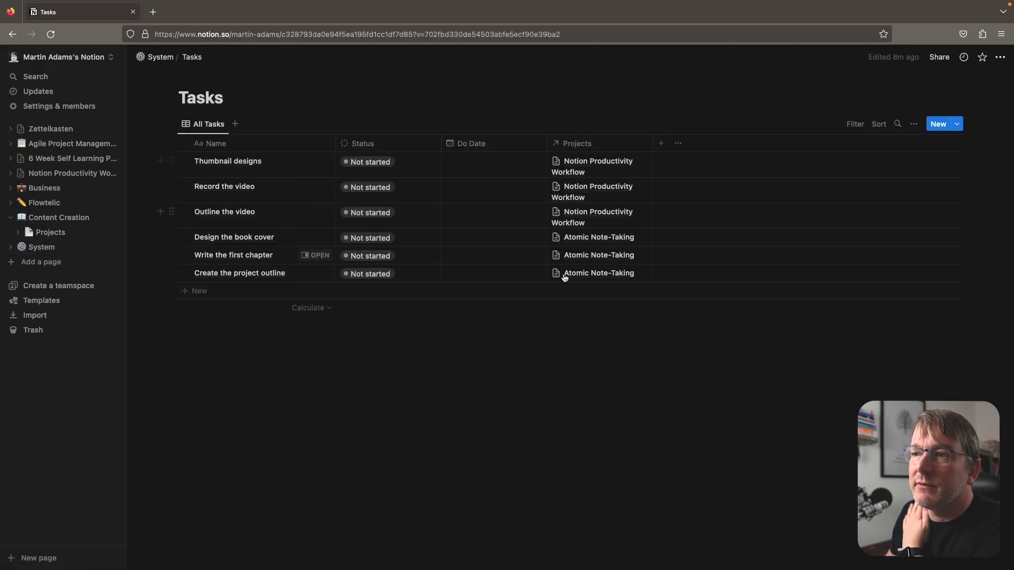
{"action": "left_click", "coordinate": [49, 238]}
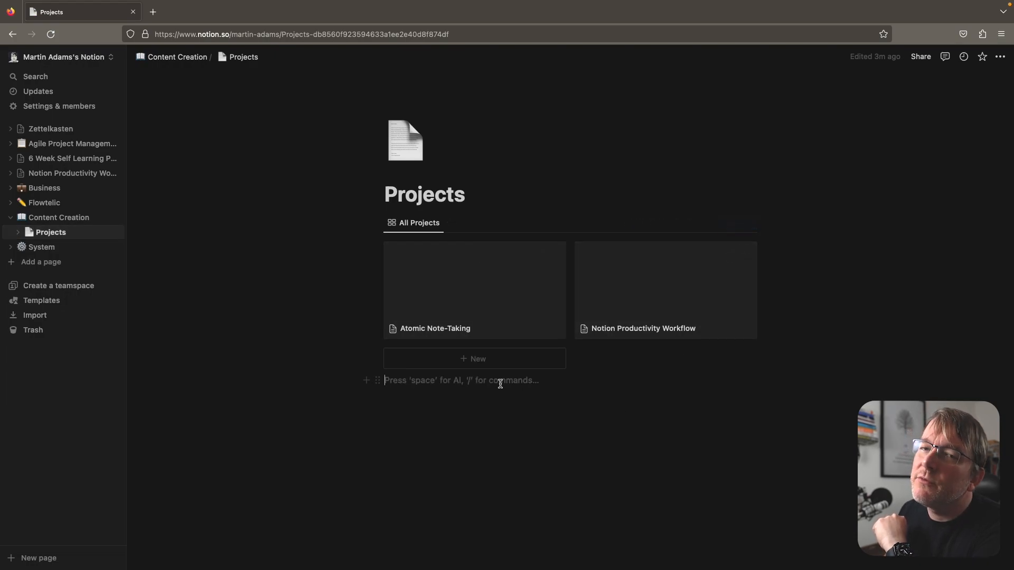
Step: Give the Atomic Note-Taking project an Unsplash cover found with "note-taking book", showing hands writing in a notebook beside a croissant
{"action": "left_click", "coordinate": [485, 305]}
{"action": "left_click", "coordinate": [391, 130]}
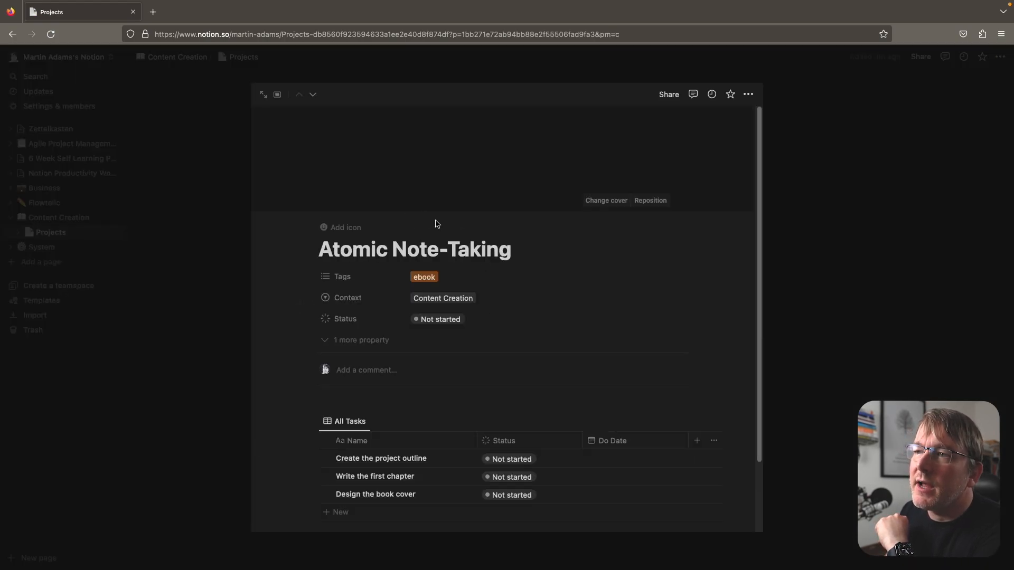
{"action": "left_click", "coordinate": [600, 201]}
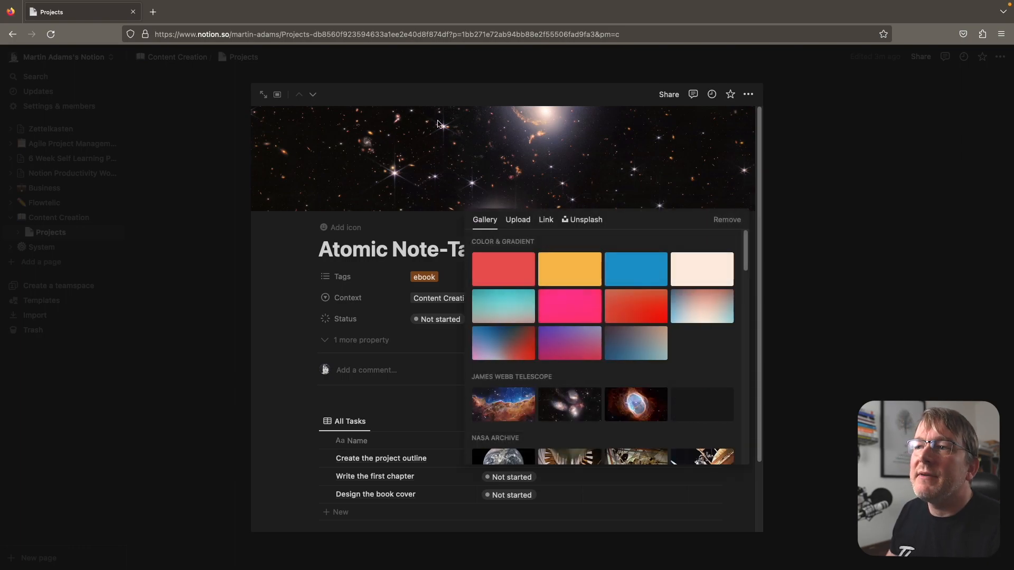
{"action": "left_click", "coordinate": [588, 221]}
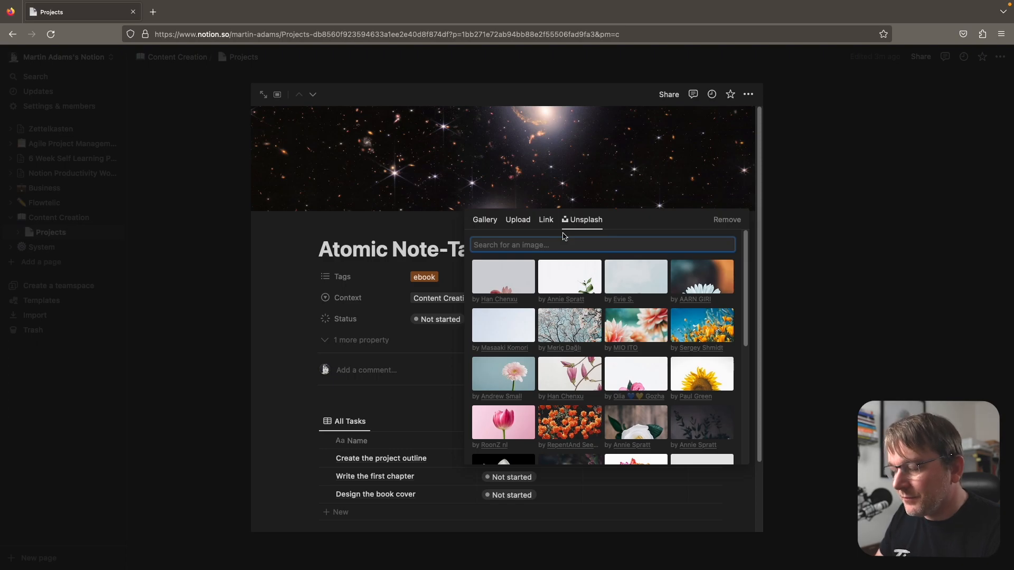
{"action": "type", "text": "note-taking"}
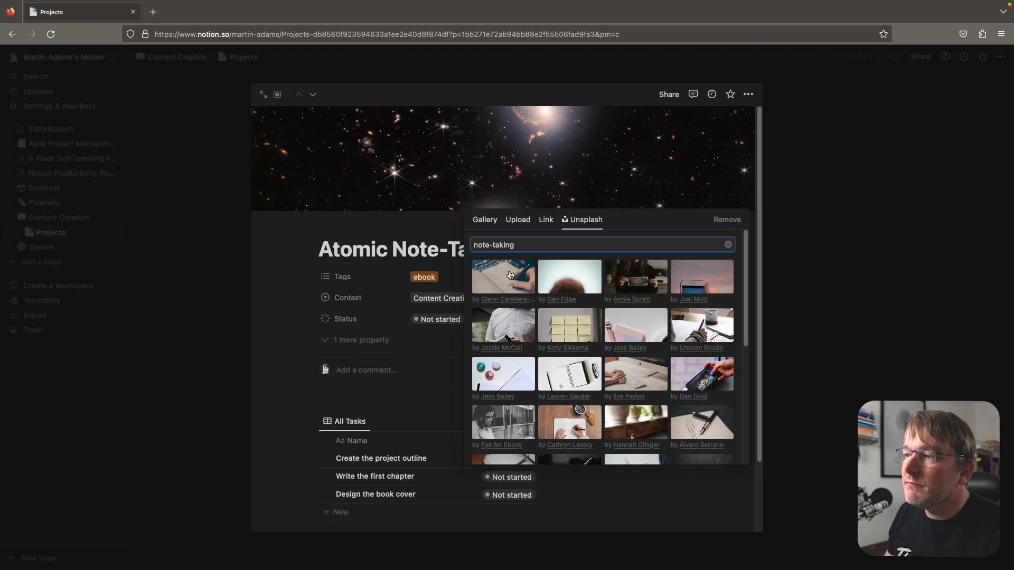
{"action": "type", "text": "book"}
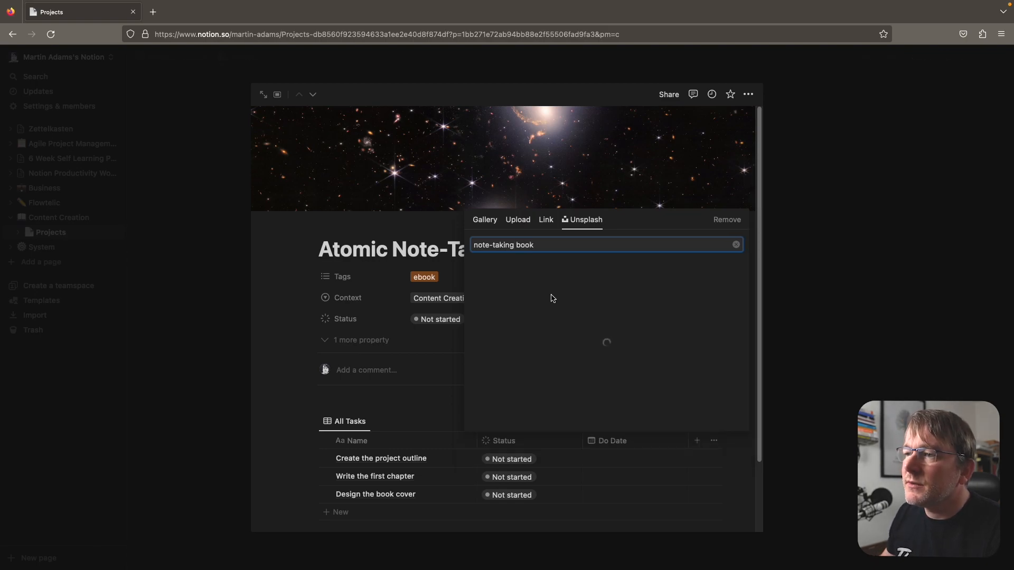
{"action": "left_click", "coordinate": [503, 326]}
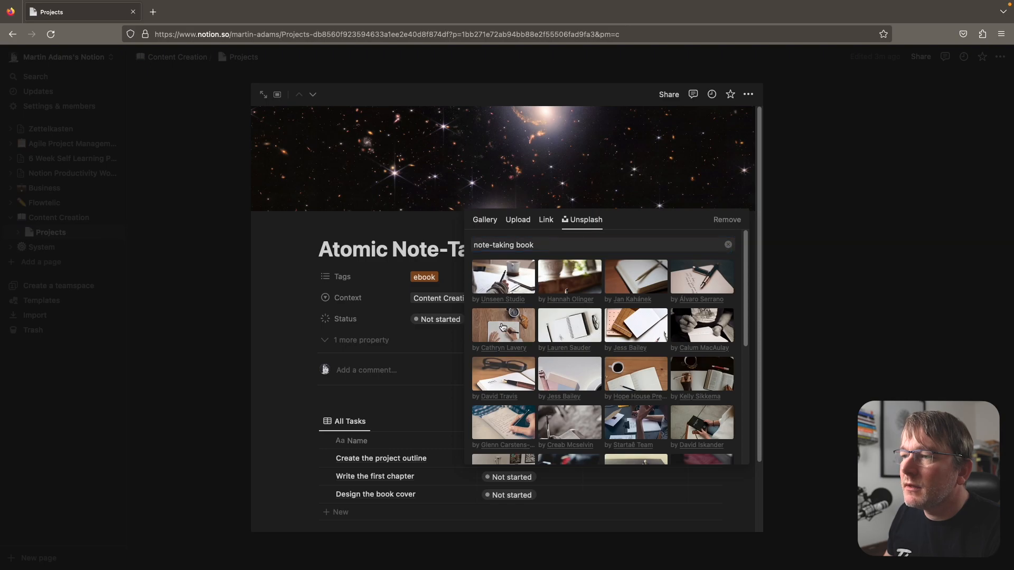
{"action": "left_click", "coordinate": [874, 257]}
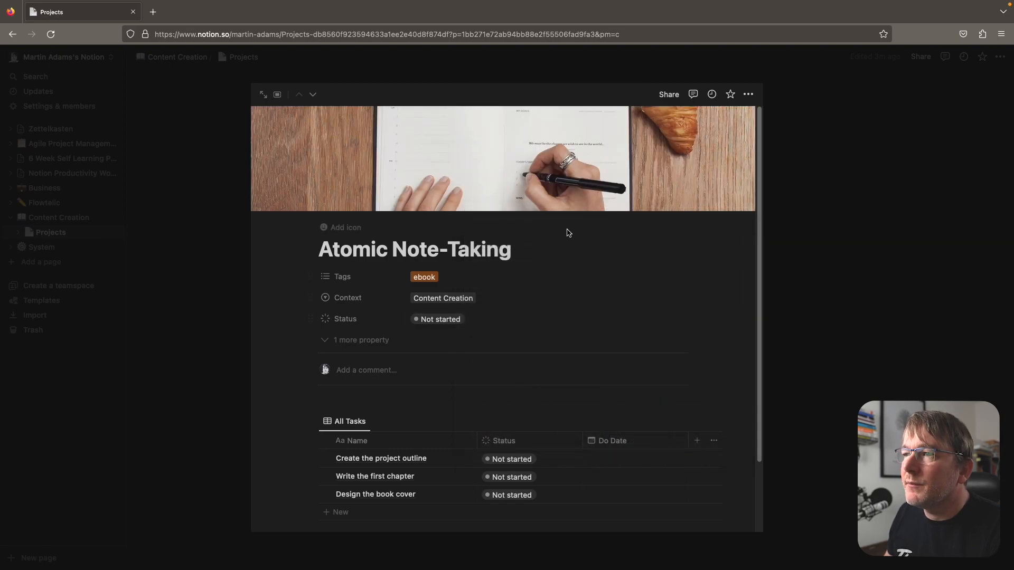
{"action": "left_click", "coordinate": [875, 264]}
Step: Give the Notion Productivity Workflow project an Unsplash cover found with "notion", showing the "One workspace. Every team." web page
{"action": "left_click", "coordinate": [641, 325]}
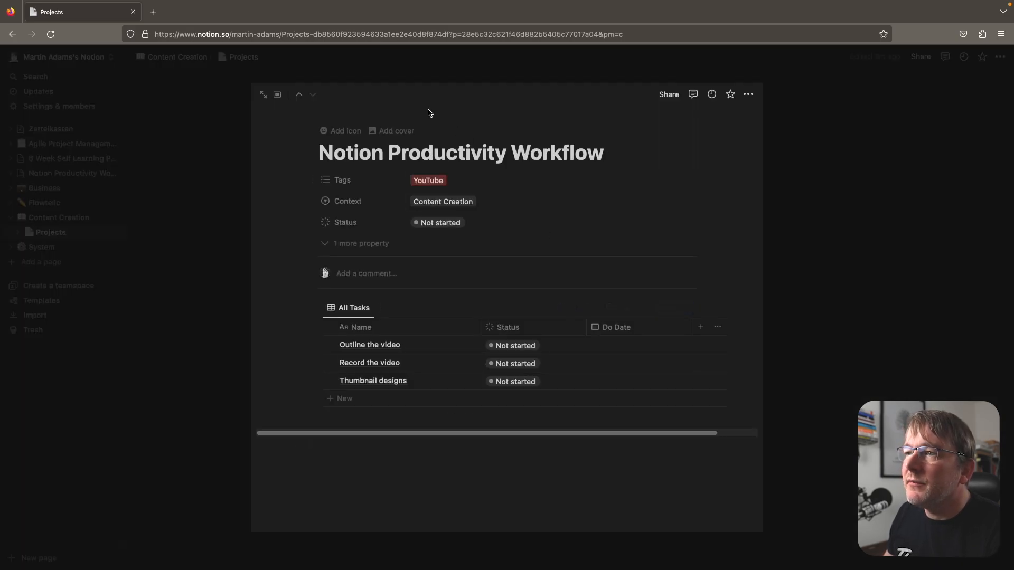
{"action": "left_click", "coordinate": [394, 131]}
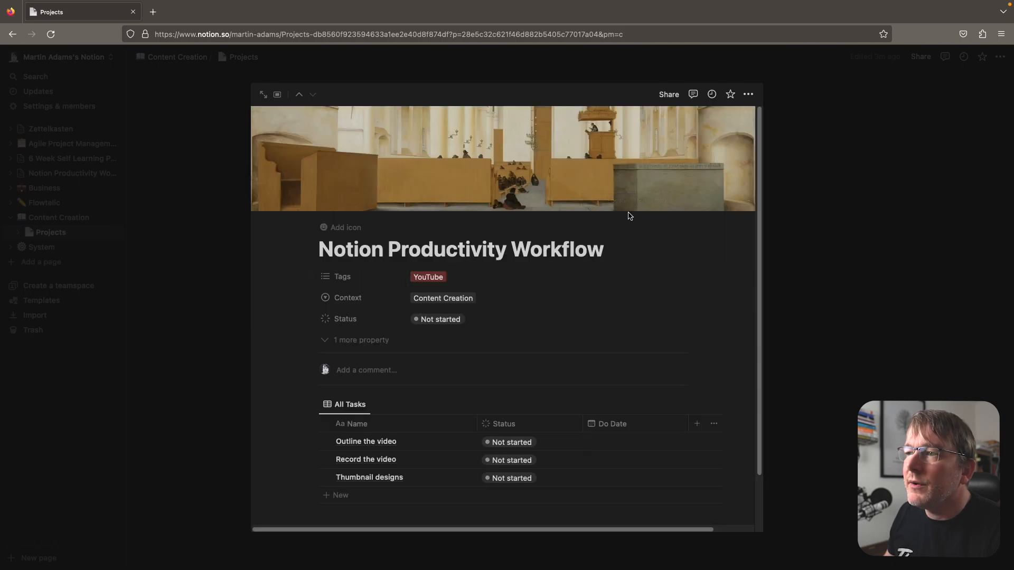
{"action": "left_click", "coordinate": [594, 202]}
{"action": "left_click", "coordinate": [595, 220]}
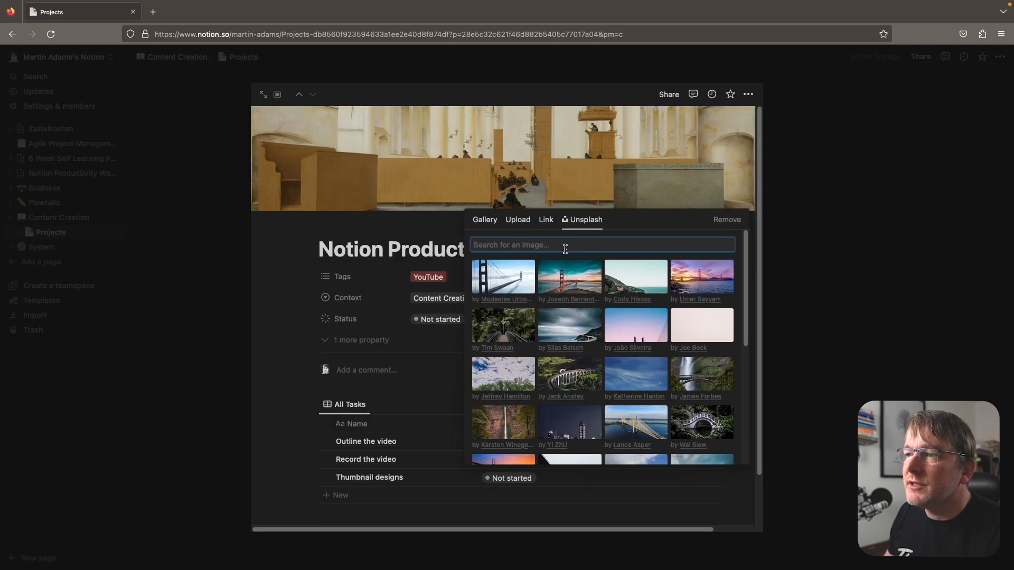
{"action": "type", "text": "notion"}
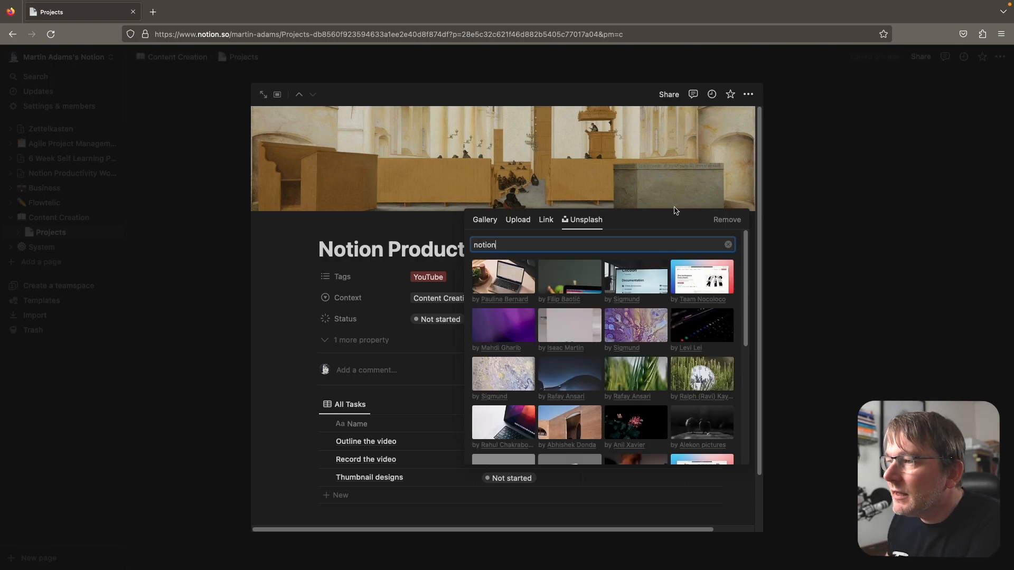
{"action": "left_click", "coordinate": [691, 283]}
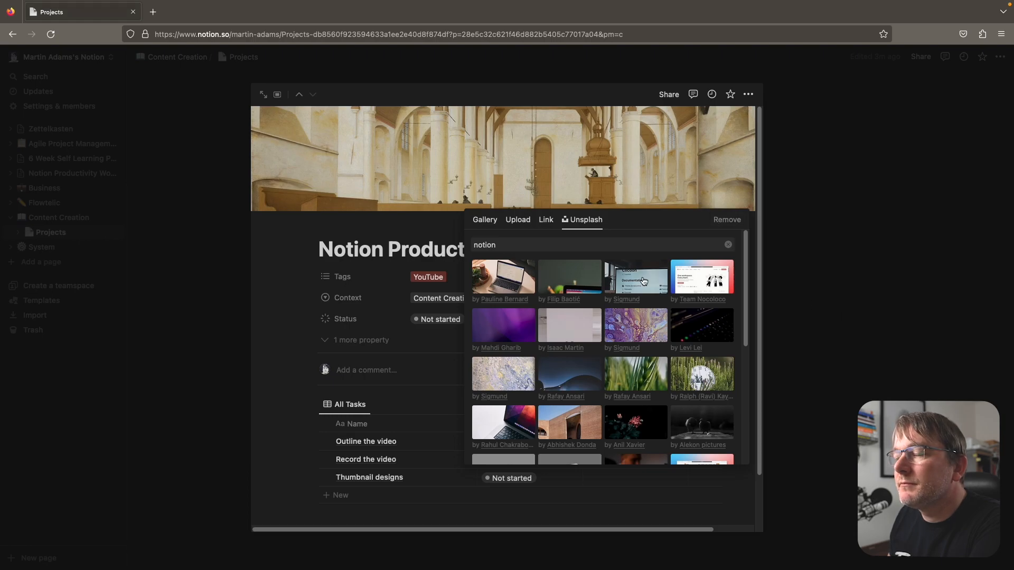
{"action": "left_click", "coordinate": [808, 240]}
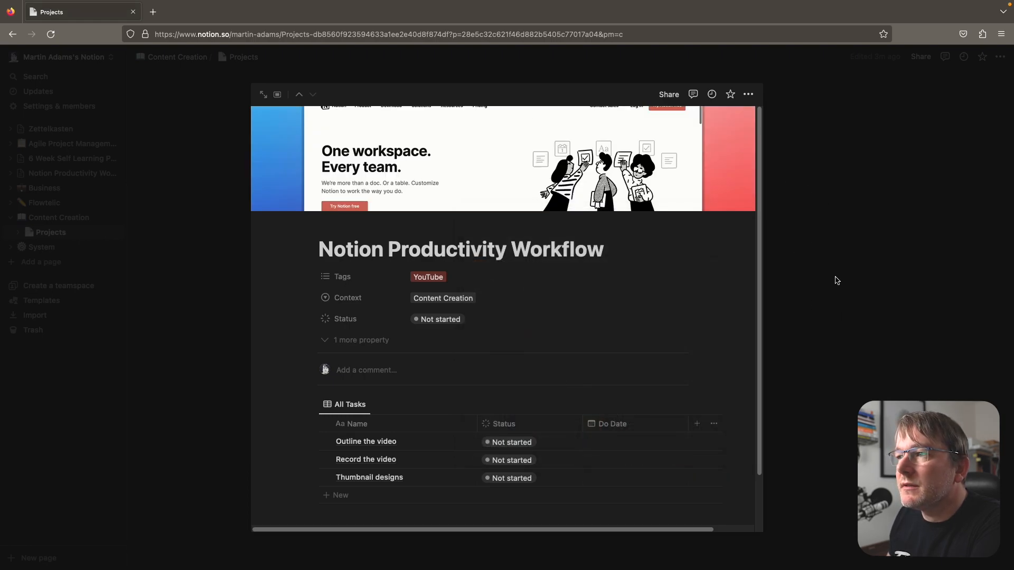
{"action": "left_click", "coordinate": [837, 280]}
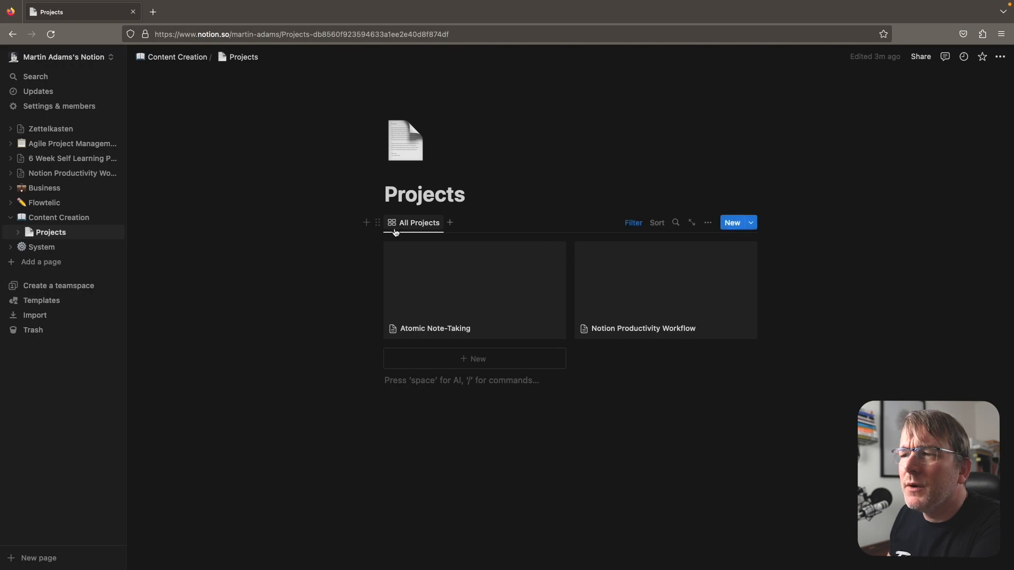
Step: Set the card preview of the All Projects gallery view to Page cover
{"action": "left_click", "coordinate": [708, 222]}
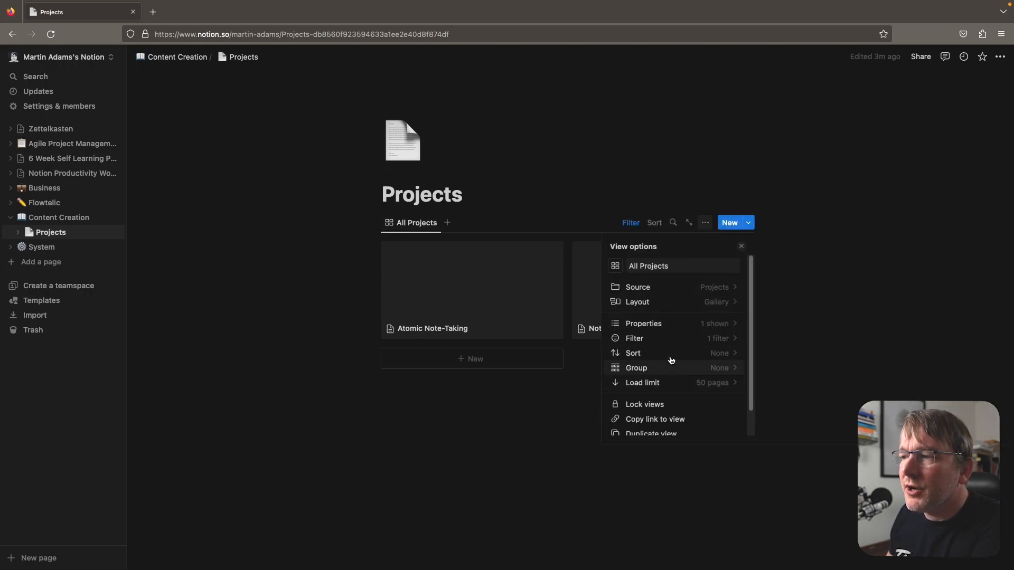
{"action": "left_click", "coordinate": [670, 304]}
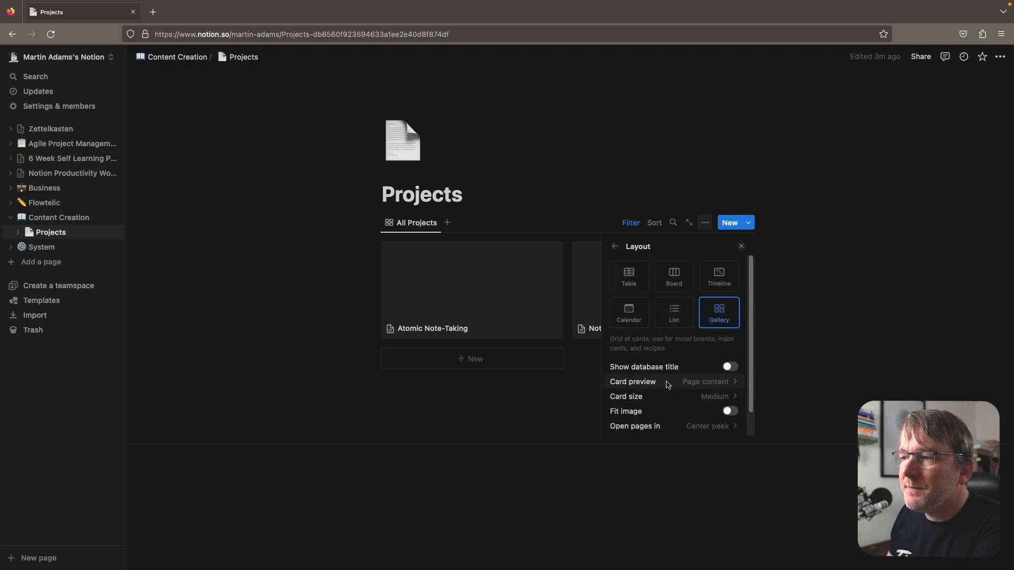
{"action": "left_click", "coordinate": [709, 384]}
{"action": "left_click", "coordinate": [636, 415]}
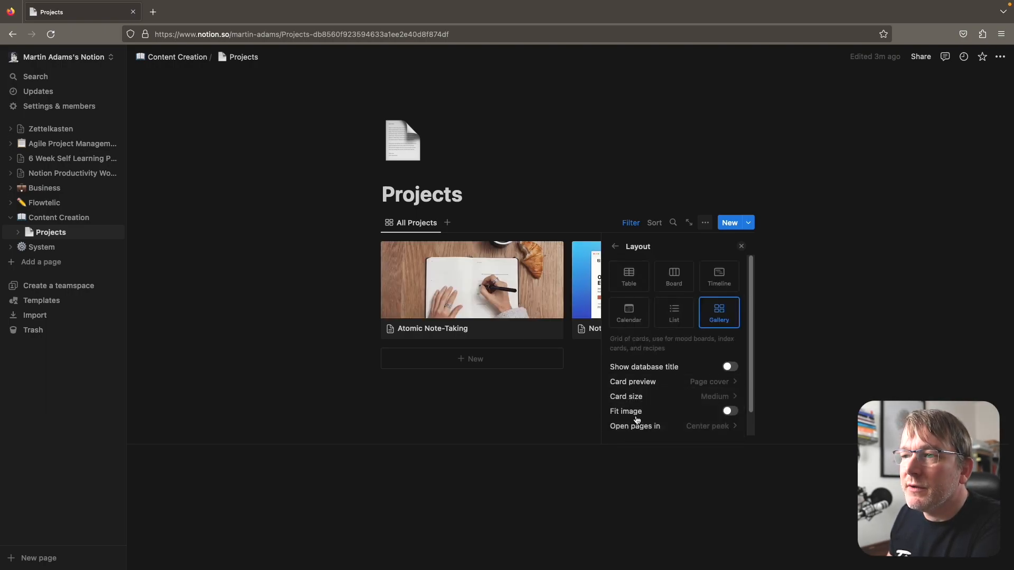
{"action": "left_click", "coordinate": [483, 414]}
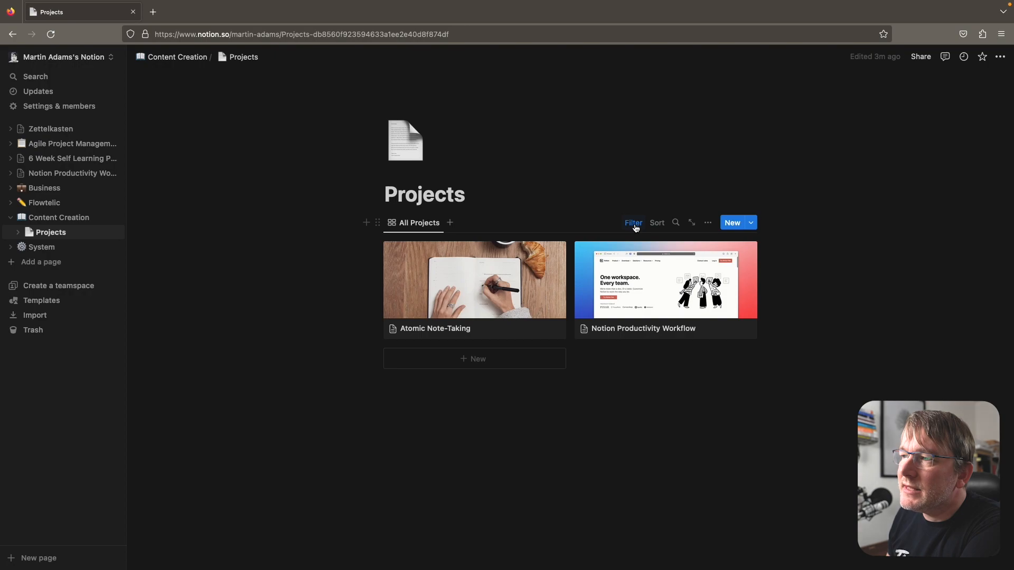
Step: Group the All Projects gallery by Status and set the group sorting to Manual
{"action": "left_click", "coordinate": [707, 223]}
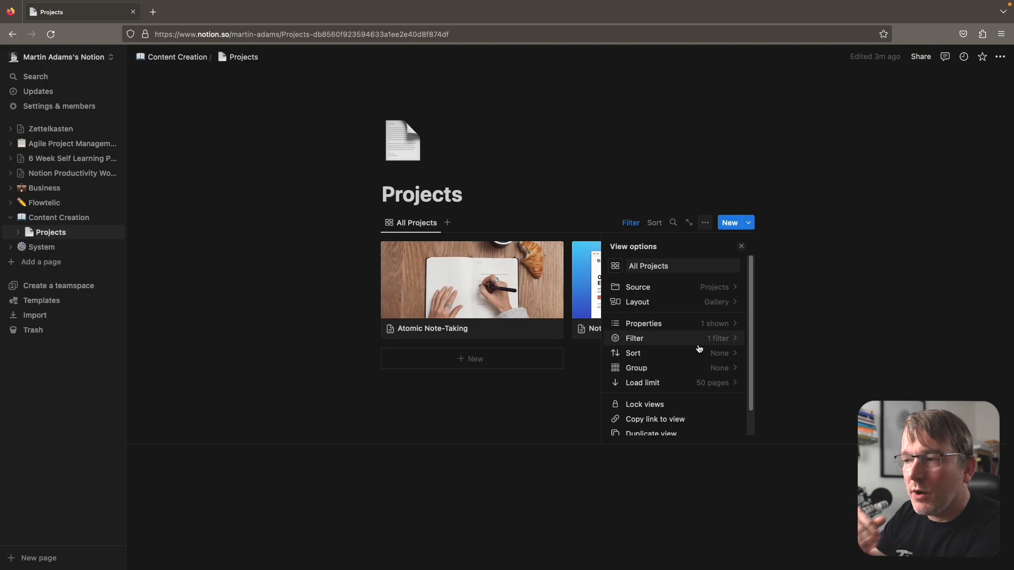
{"action": "left_click", "coordinate": [721, 368]}
{"action": "left_click", "coordinate": [637, 332]}
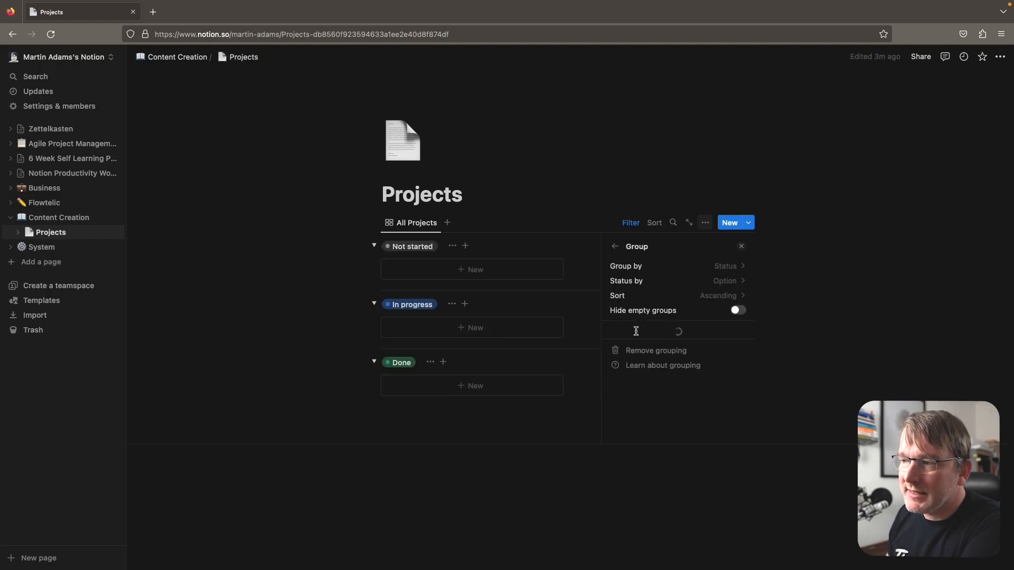
{"action": "left_click", "coordinate": [723, 295]}
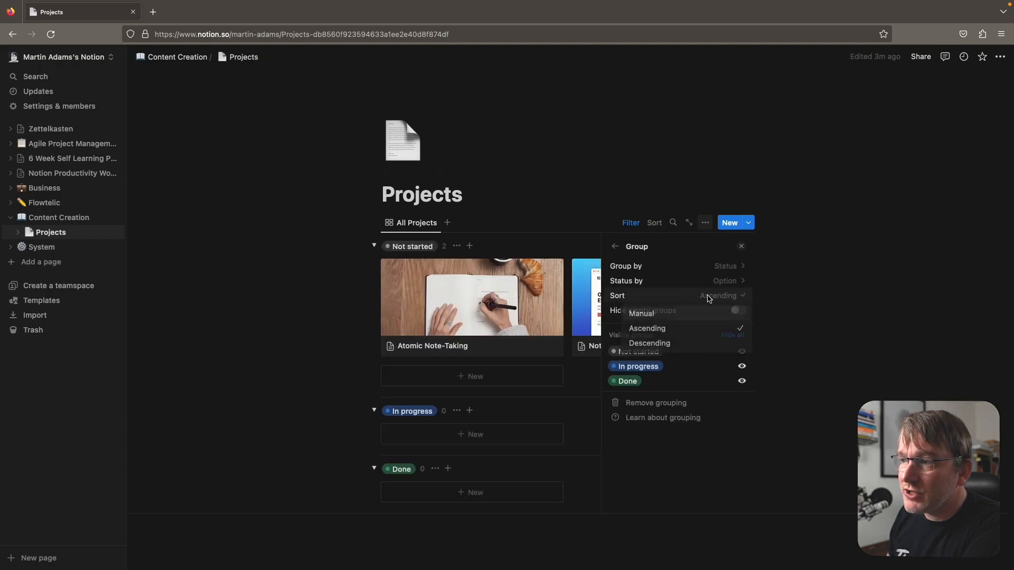
{"action": "left_click", "coordinate": [641, 311]}
Step: Place the In progress group above Not started and move the Atomic Note-Taking project into In progress
{"action": "left_click_drag", "start_coordinate": [613, 367], "coordinate": [613, 352]}
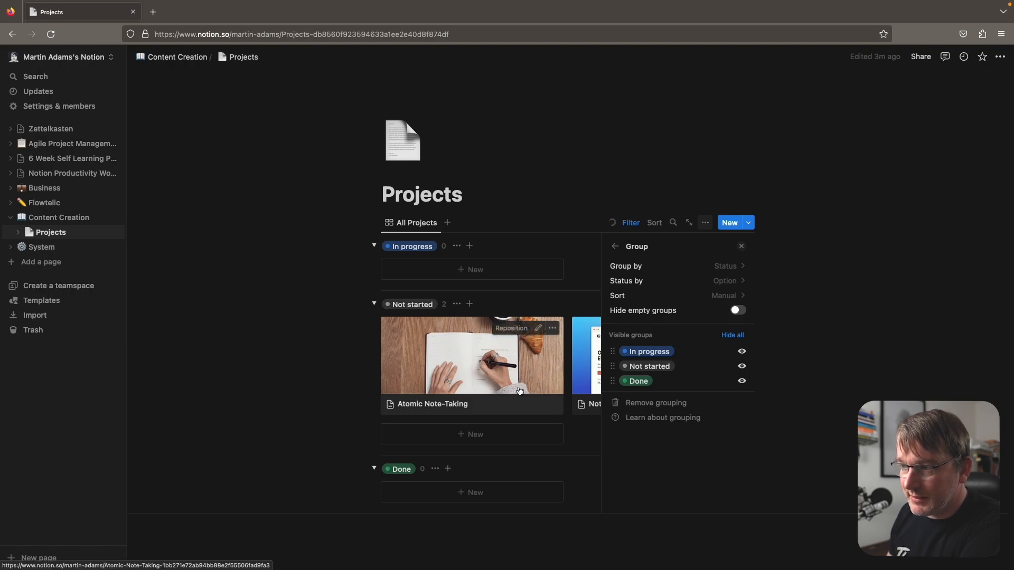
{"action": "left_click", "coordinate": [324, 393]}
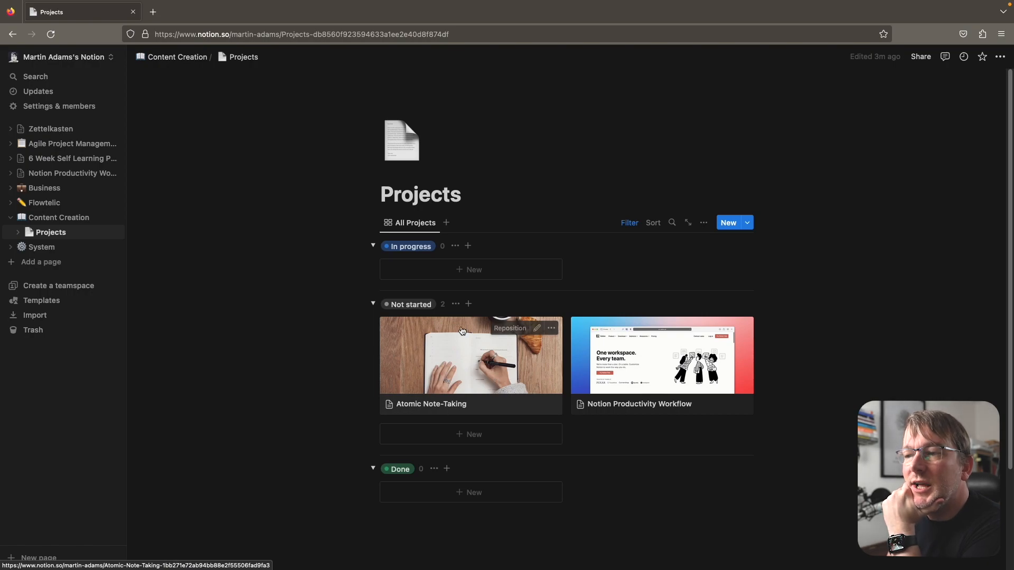
{"action": "left_click_drag", "start_coordinate": [491, 374], "coordinate": [412, 290]}
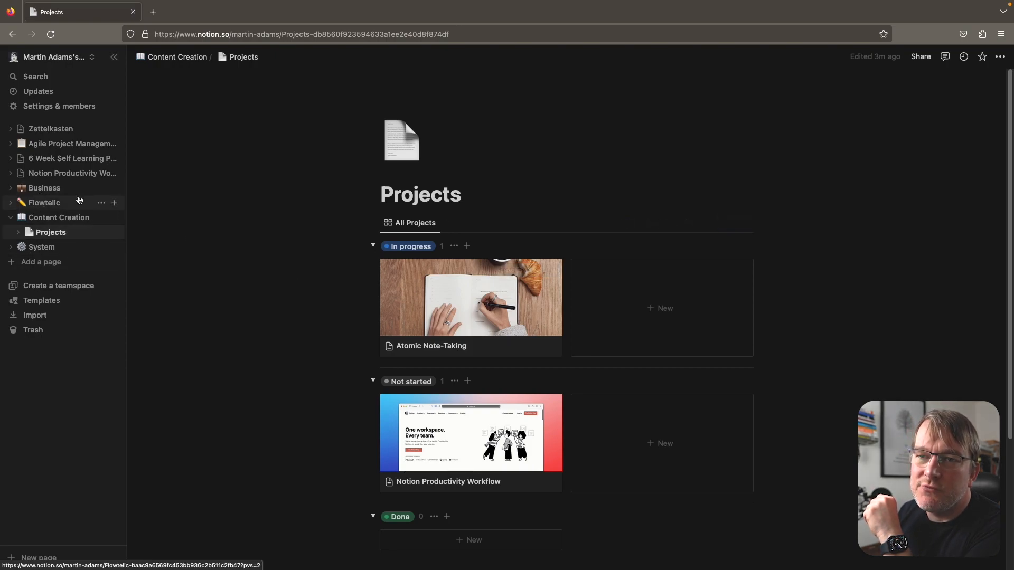
{"action": "left_click", "coordinate": [33, 237]}
{"action": "left_click", "coordinate": [67, 203]}
{"action": "left_click", "coordinate": [68, 202]}
{"action": "left_click", "coordinate": [46, 232]}
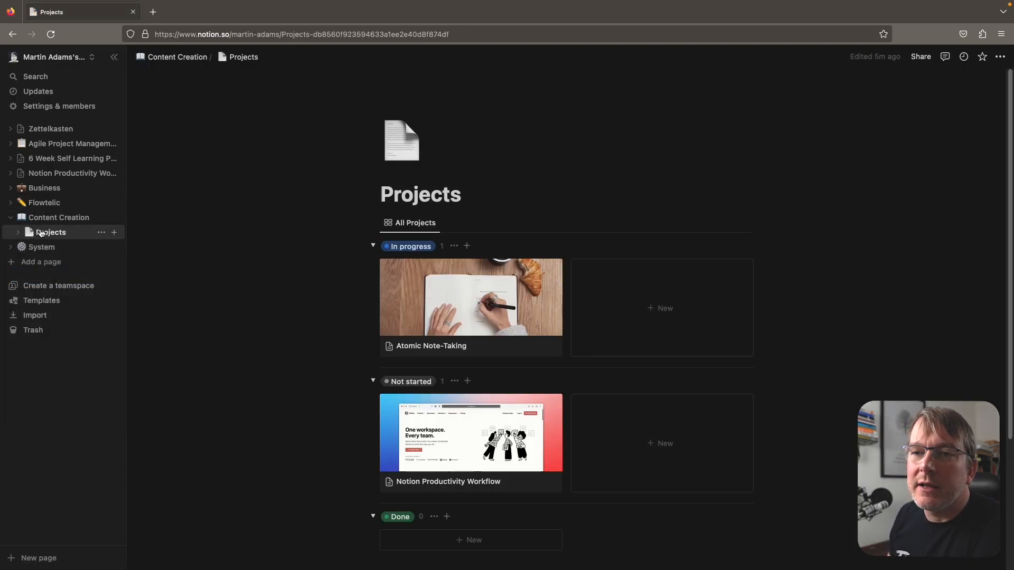
Step: Duplicate the Content Creation Projects page, move the copy into the Flowtelic page, and expand Flowtelic's subpages
{"action": "right_click", "coordinate": [42, 233]}
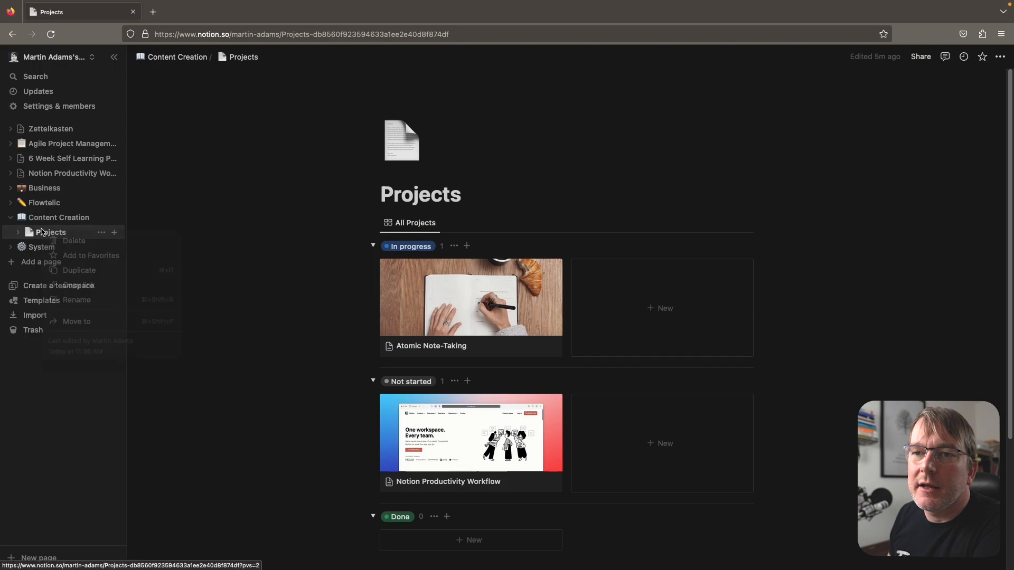
{"action": "left_click", "coordinate": [79, 270]}
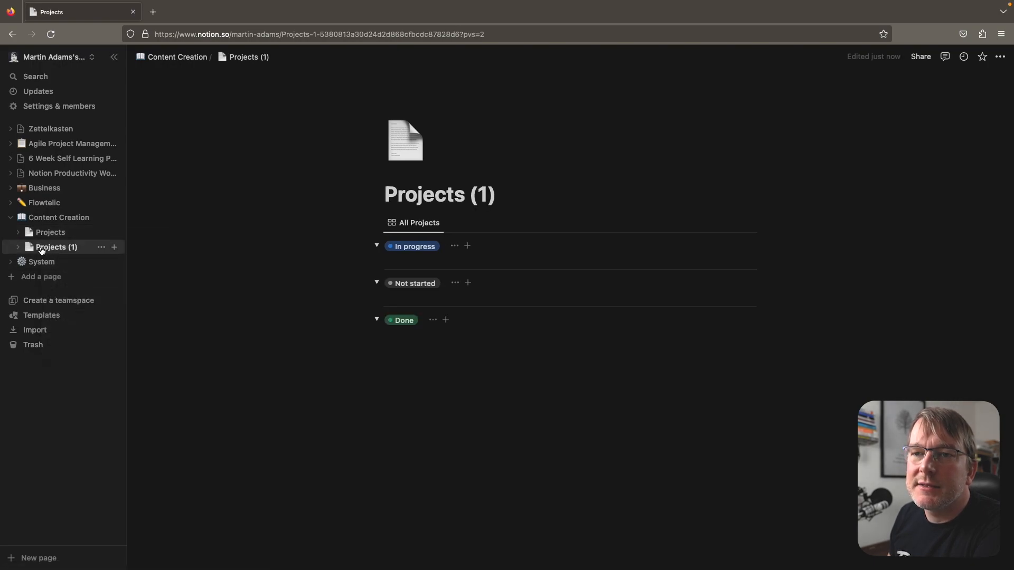
{"action": "left_click_drag", "start_coordinate": [46, 248], "coordinate": [49, 204]}
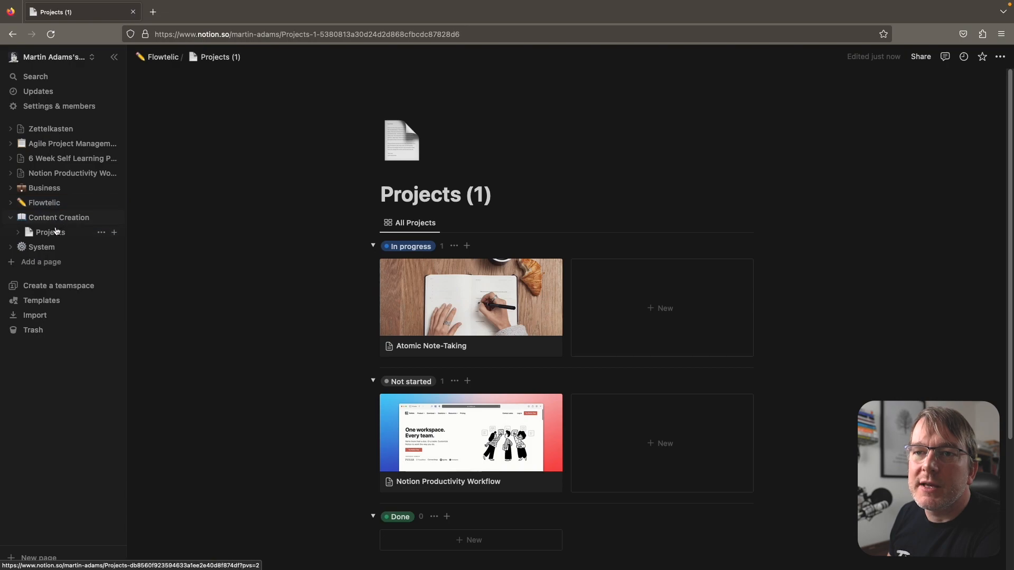
{"action": "left_click", "coordinate": [16, 204]}
{"action": "left_click", "coordinate": [12, 205]}
{"action": "left_click", "coordinate": [16, 203]}
{"action": "left_click", "coordinate": [11, 204]}
{"action": "left_click", "coordinate": [11, 203]}
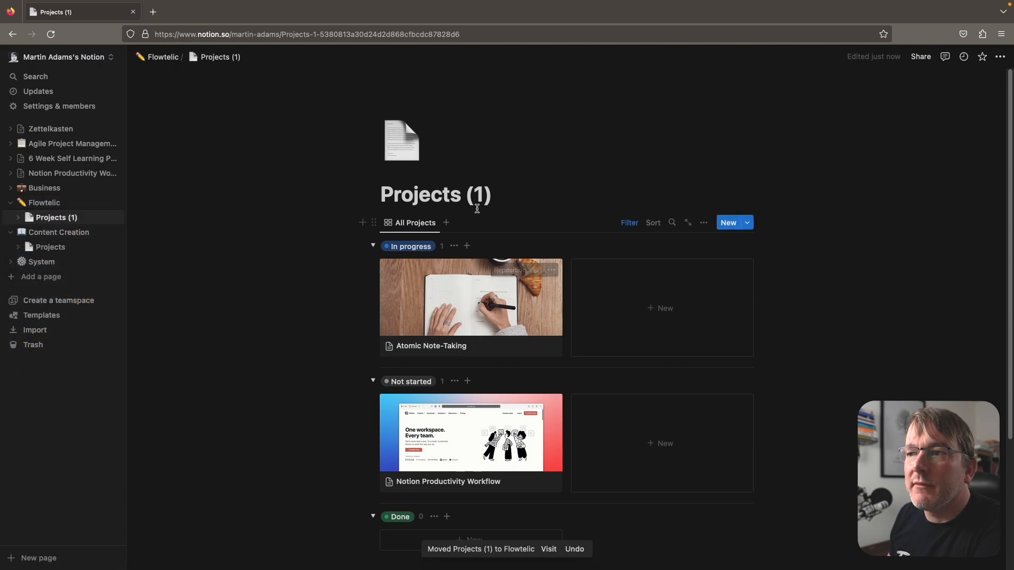
Step: Rename the duplicated page under Flowtelic as Projects
{"action": "left_click", "coordinate": [500, 196]}
{"action": "key", "text": "BackSpace"}
{"action": "key", "text": "BackSpace"}
{"action": "key", "text": "BackSpace"}
{"action": "key", "text": "BackSpace"}
{"action": "key", "text": "Return"}
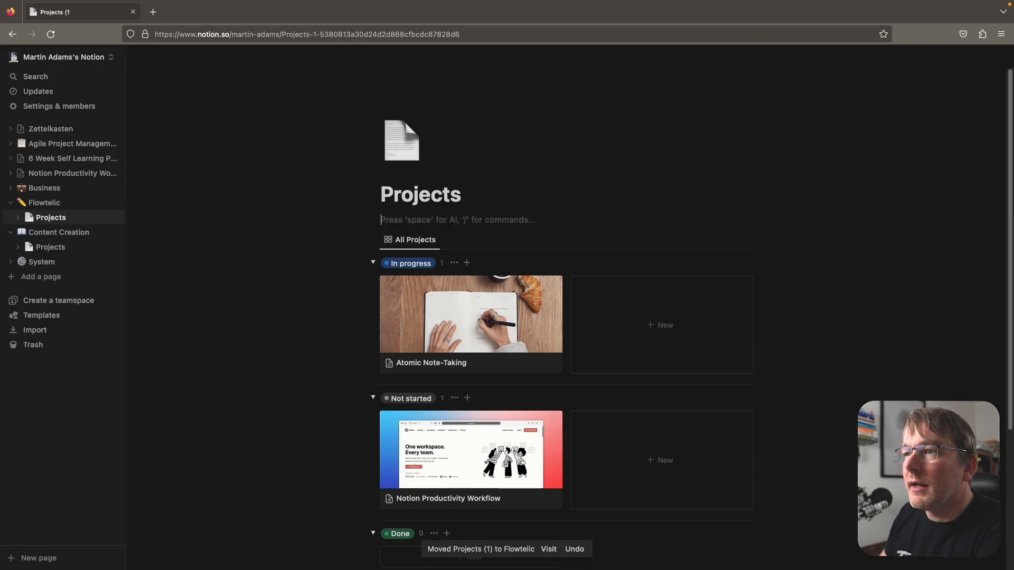
{"action": "key", "text": "BackSpace"}
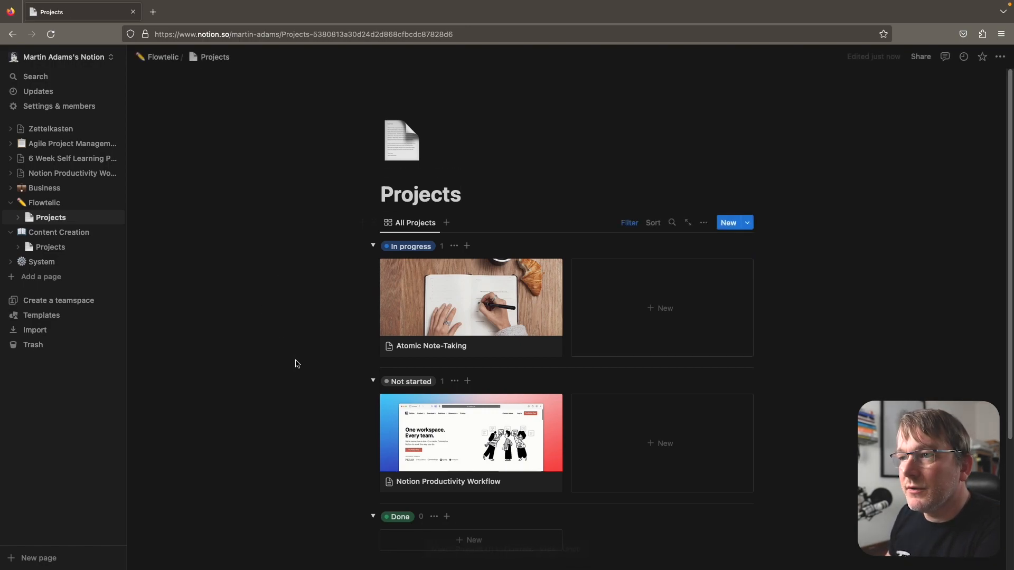
Step: Change the Context filter of Flowtelic's All Projects gallery from Content Creation to Flowtelic
{"action": "left_click", "coordinate": [628, 223]}
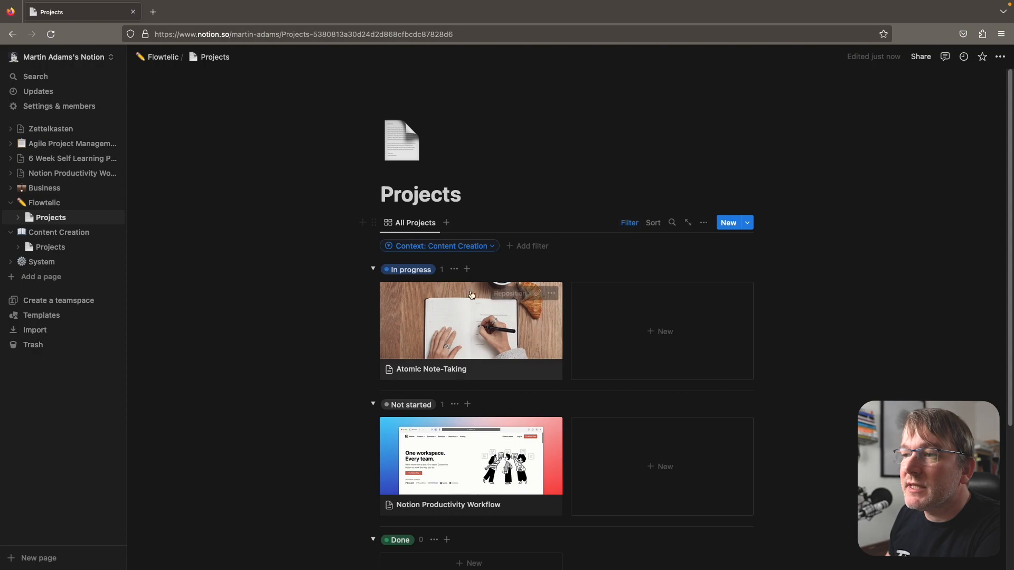
{"action": "left_click", "coordinate": [491, 249]}
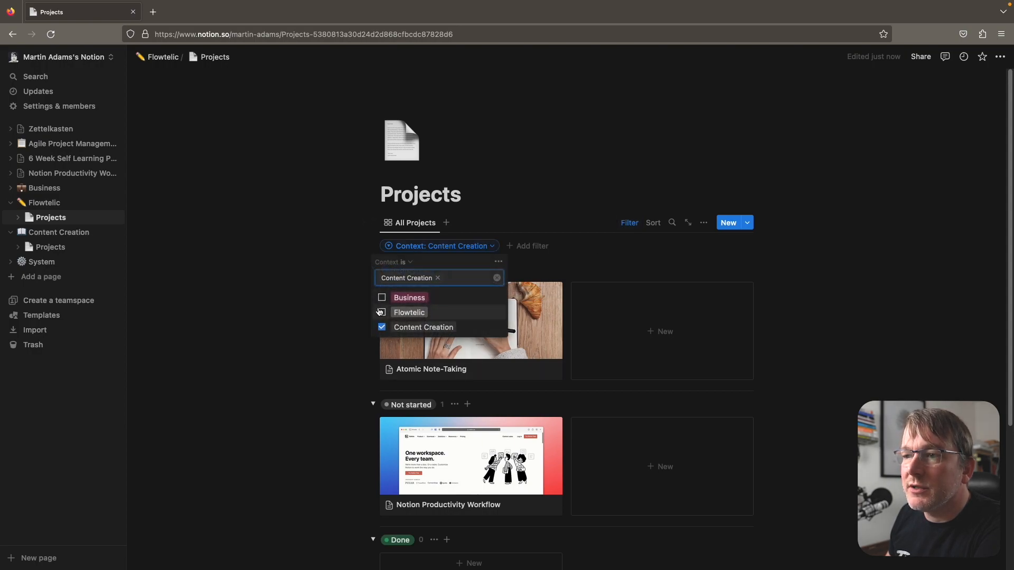
{"action": "left_click", "coordinate": [381, 327]}
{"action": "left_click", "coordinate": [382, 338]}
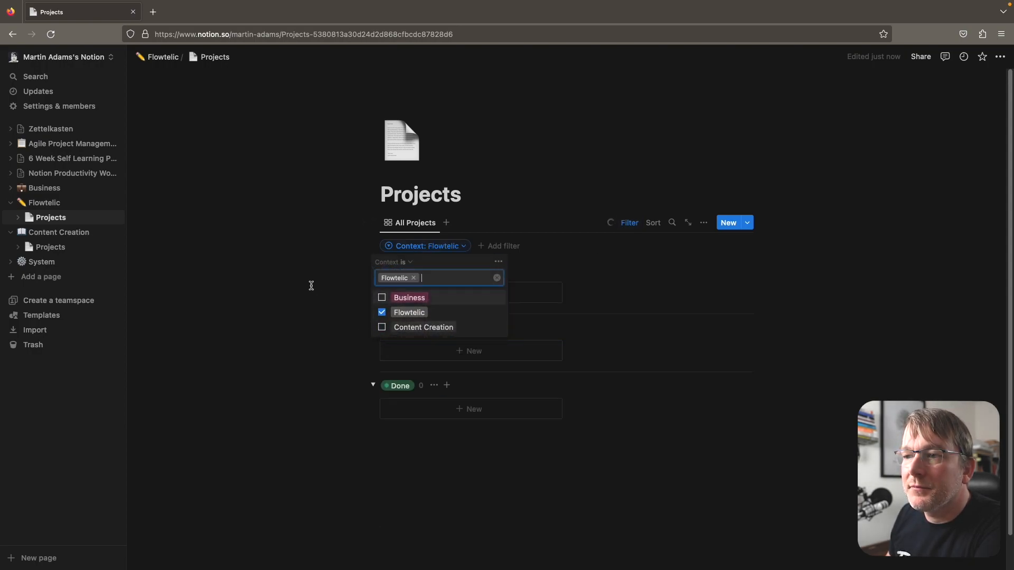
{"action": "left_click", "coordinate": [311, 285]}
{"action": "left_click", "coordinate": [748, 222]}
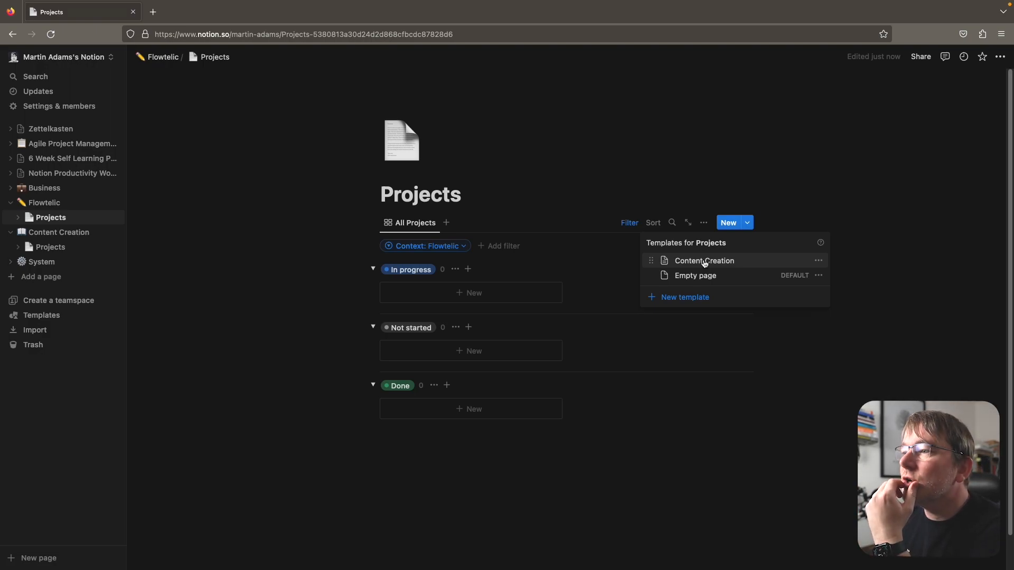
{"action": "left_click", "coordinate": [704, 261]}
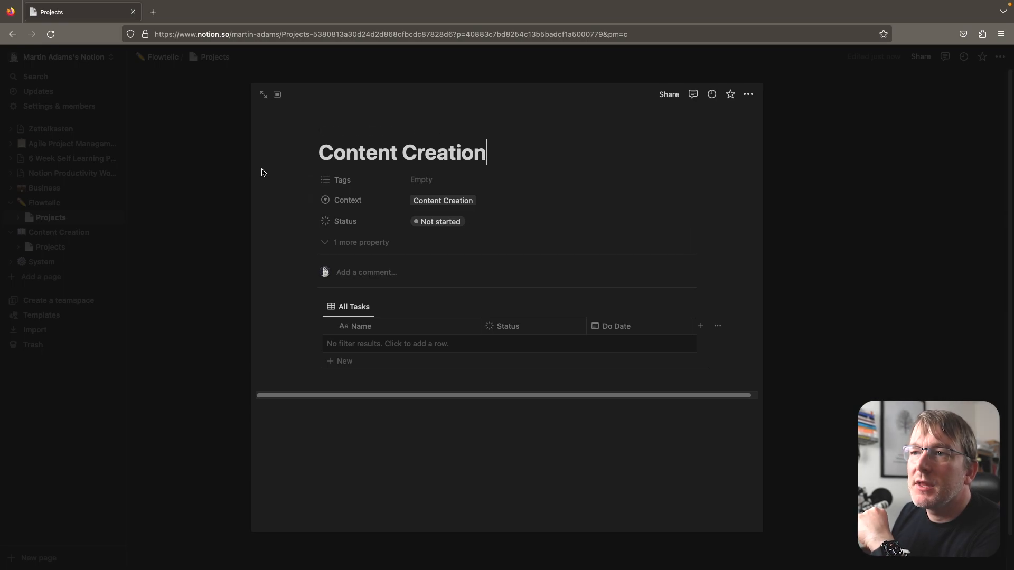
{"action": "left_click", "coordinate": [748, 94]}
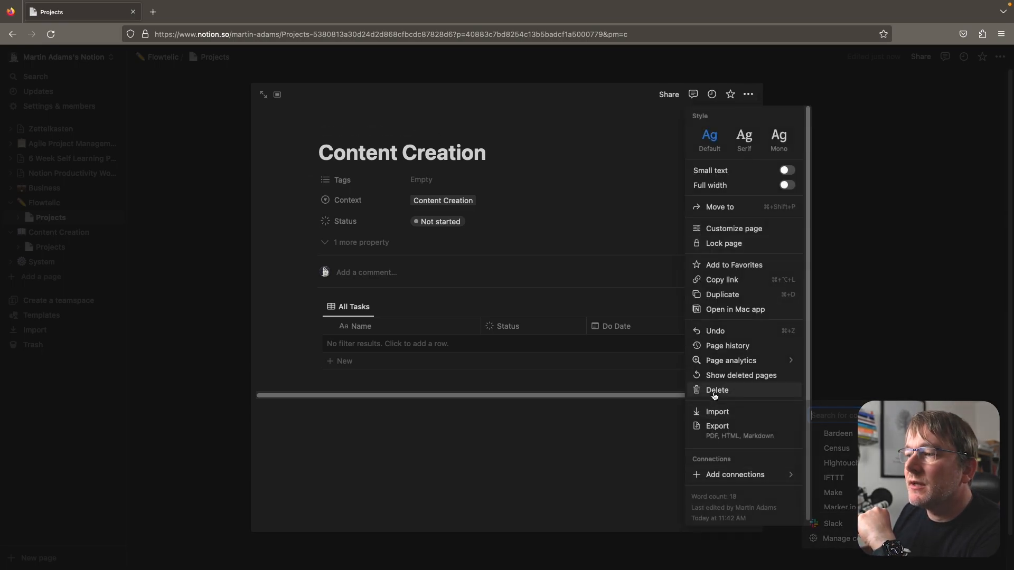
{"action": "left_click", "coordinate": [714, 388]}
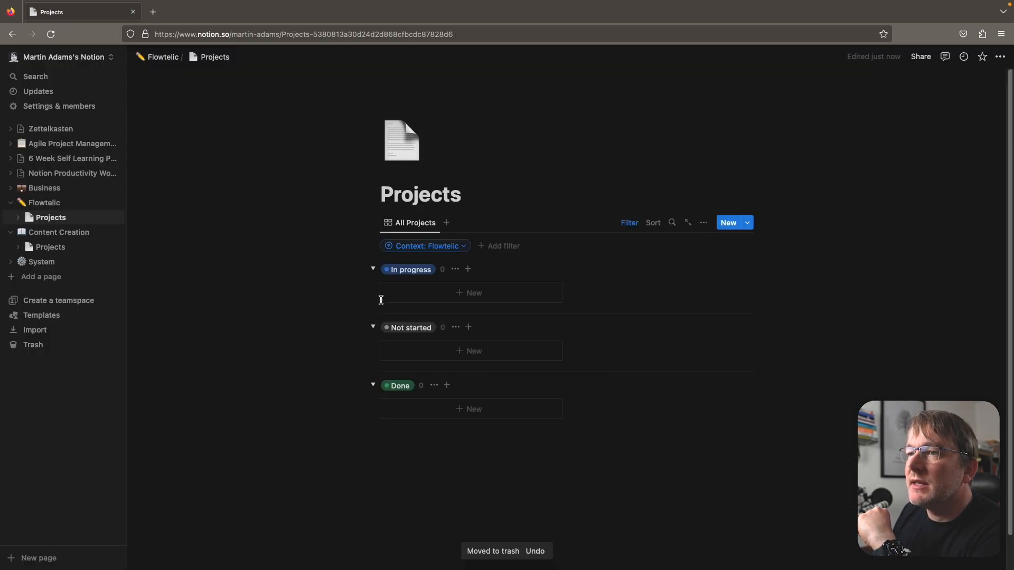
Step: Duplicate the Content Creation project template and name the copy Flowtelic
{"action": "left_click", "coordinate": [748, 224]}
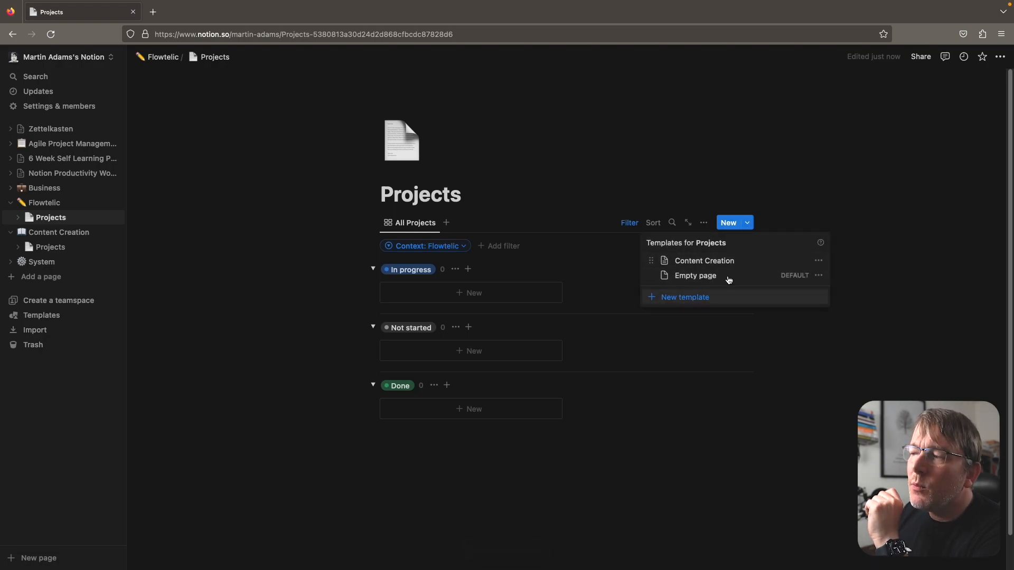
{"action": "left_click", "coordinate": [819, 260]}
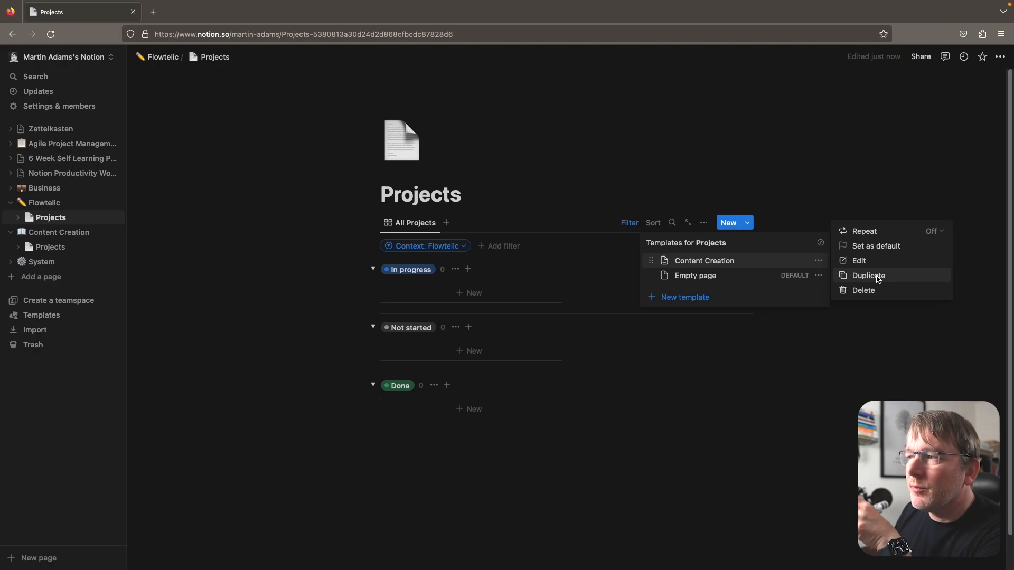
{"action": "left_click", "coordinate": [868, 275]}
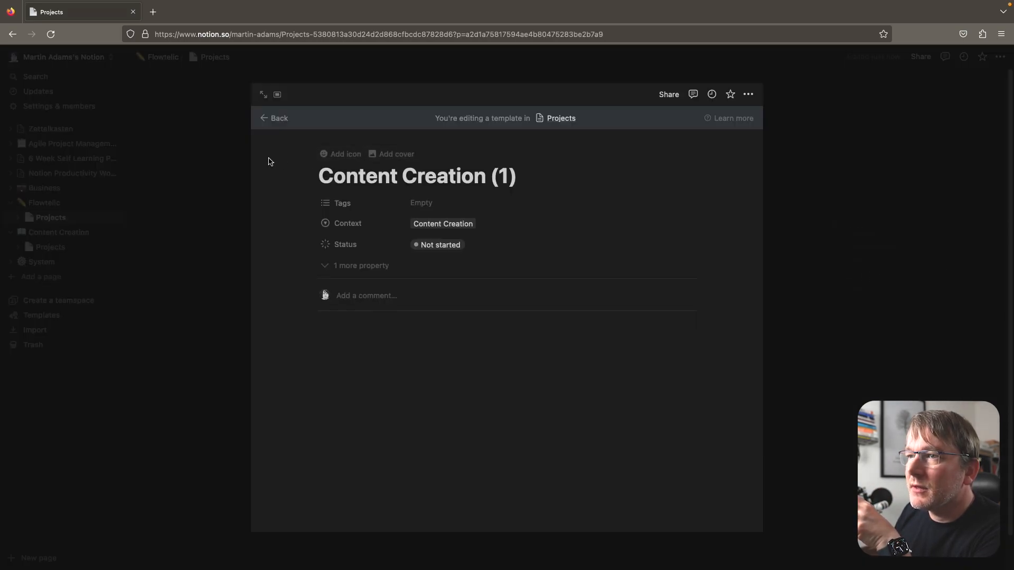
{"action": "left_click_drag", "start_coordinate": [523, 179], "coordinate": [315, 177]}
{"action": "type", "text": "Flowtelic"}
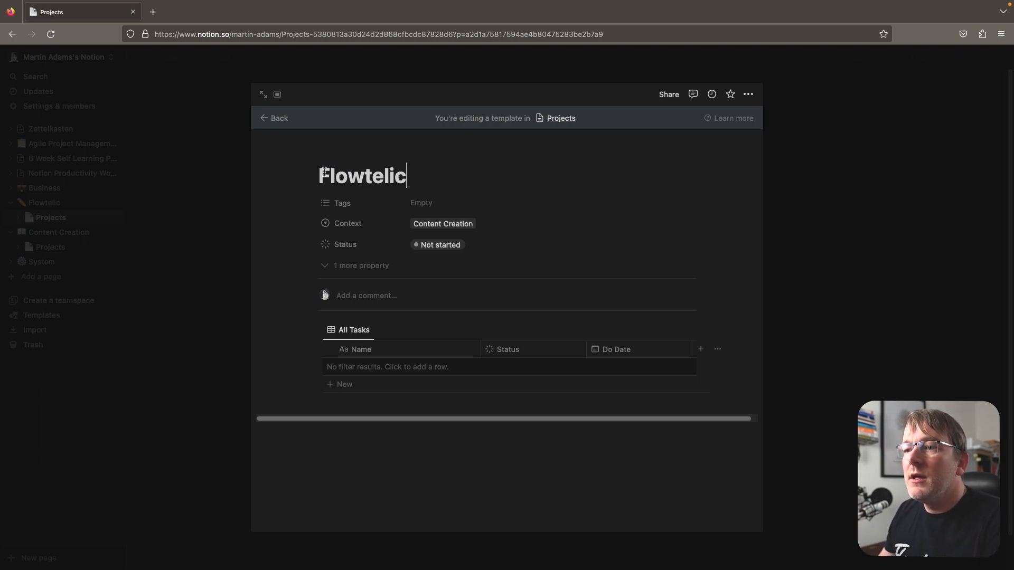
Step: Check the All Tasks filter in the Flowtelic template, then return to the Projects page and review its available templates
{"action": "left_click", "coordinate": [569, 331]}
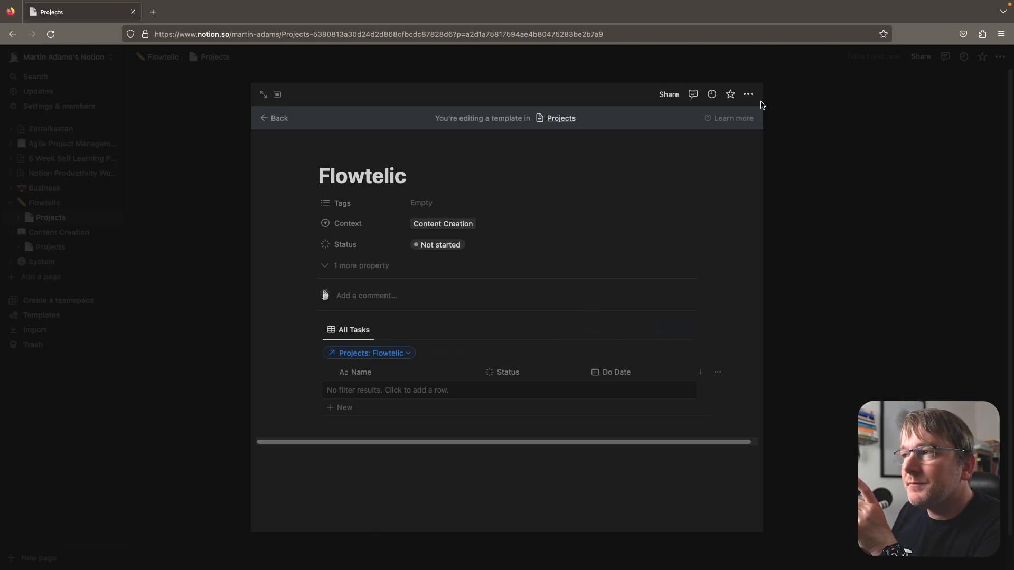
{"action": "left_click", "coordinate": [748, 94]}
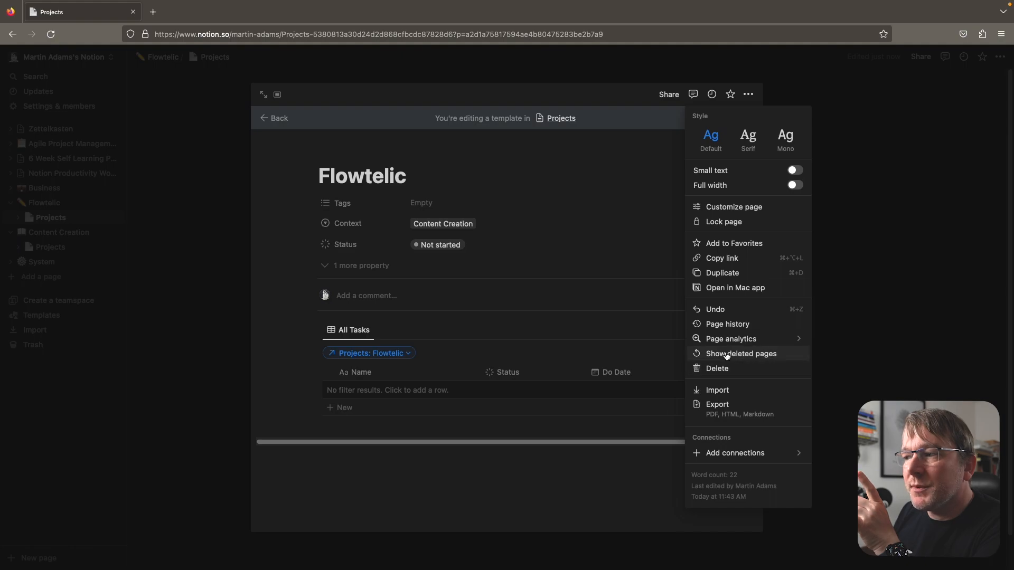
{"action": "left_click", "coordinate": [460, 472]}
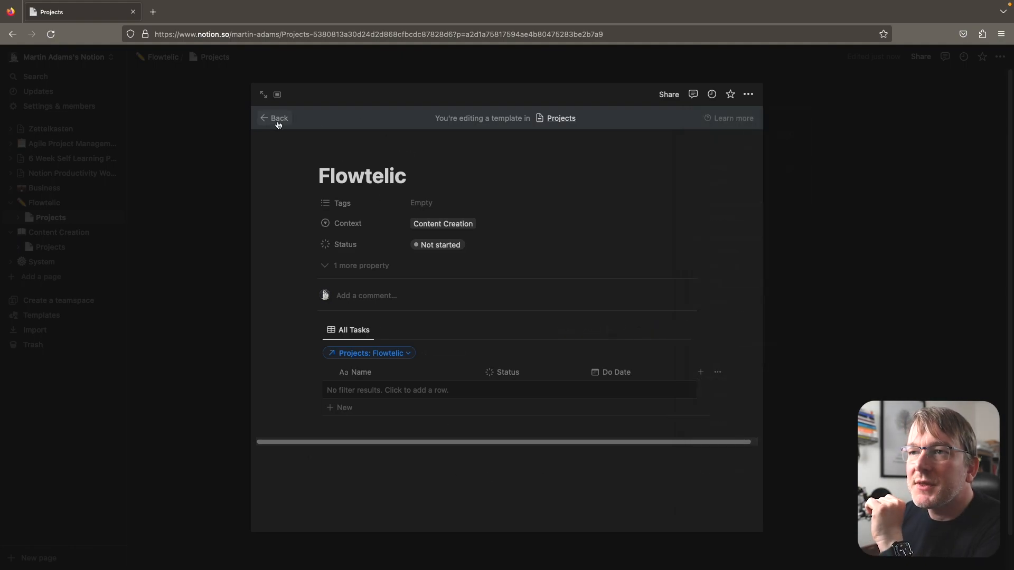
{"action": "left_click", "coordinate": [276, 119]}
{"action": "left_click", "coordinate": [747, 222]}
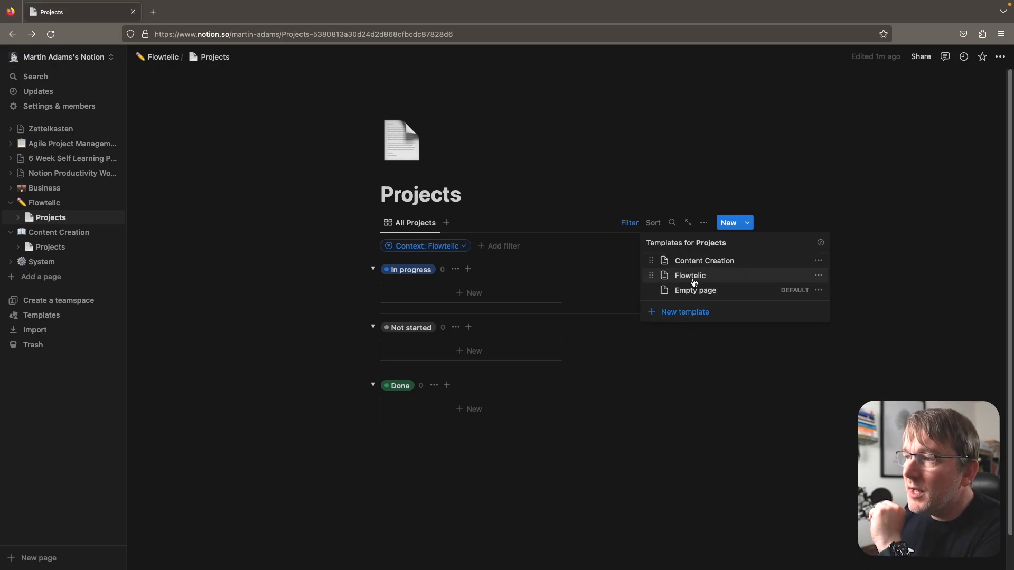
{"action": "left_click", "coordinate": [625, 443]}
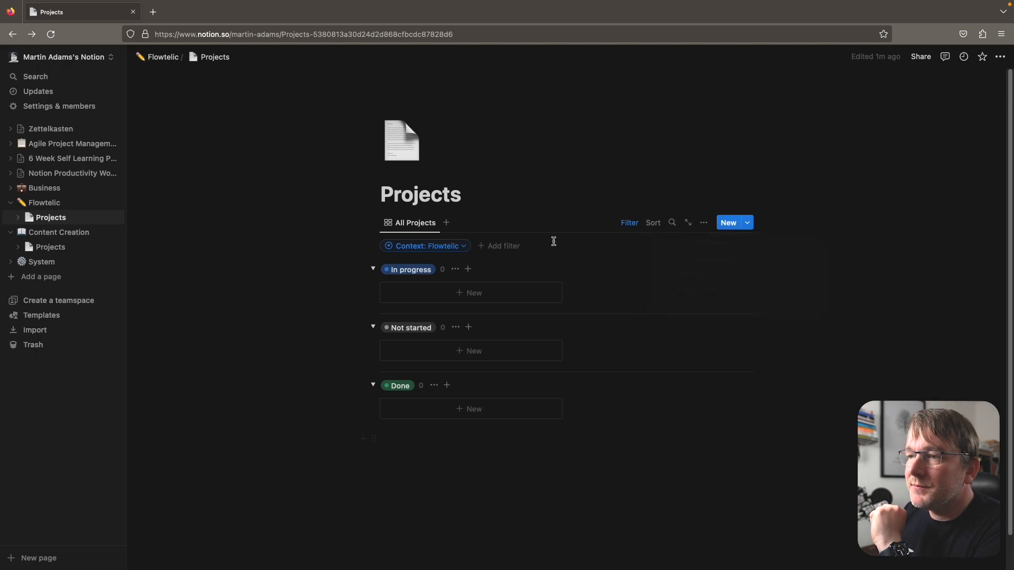
Step: Add a project named "Create the desktop app version" to the Not started group of the Flowtelic gallery
{"action": "left_click", "coordinate": [449, 351]}
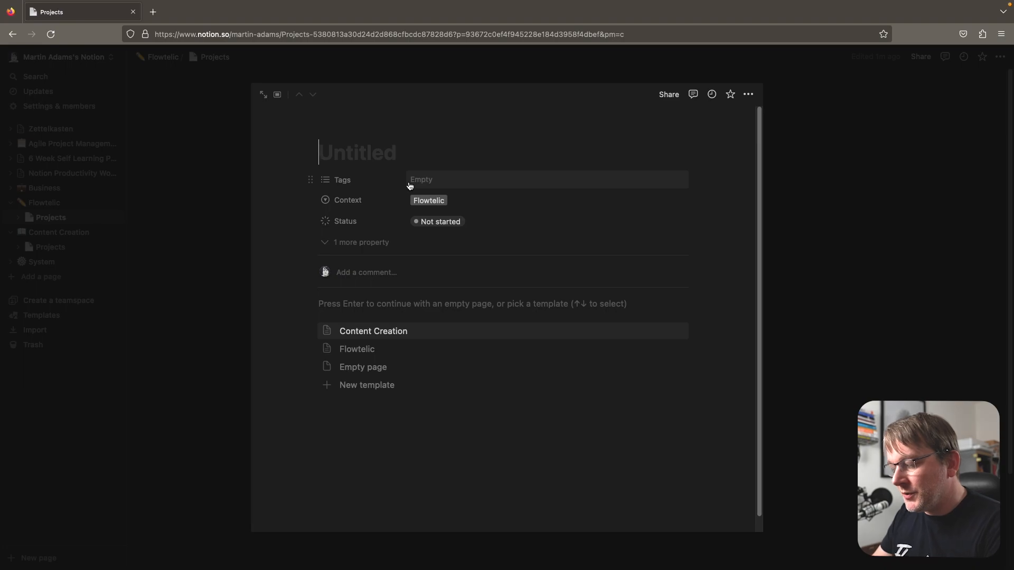
{"action": "type", "text": "Create t"}
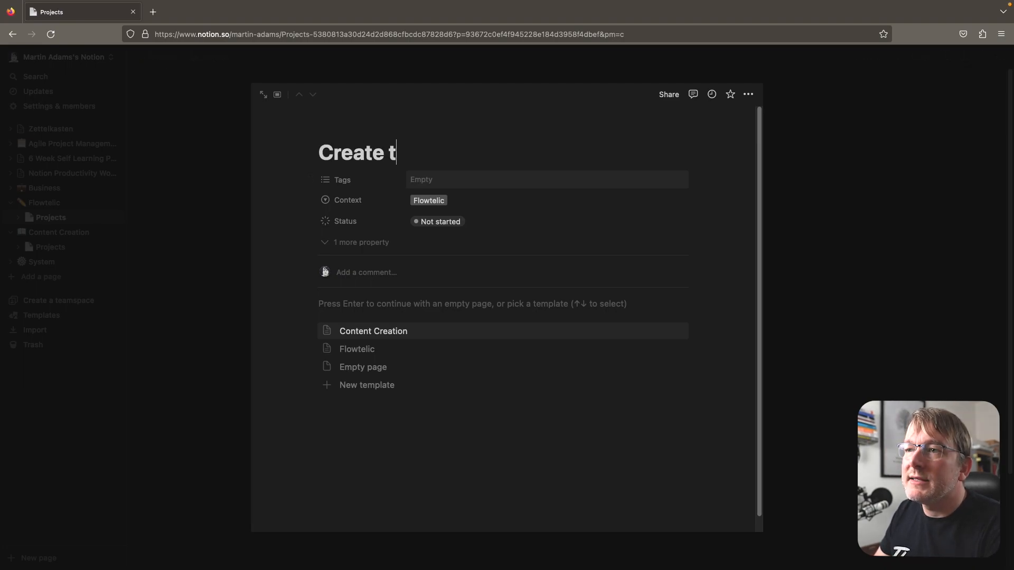
{"action": "type", "text": "he desktop app v"}
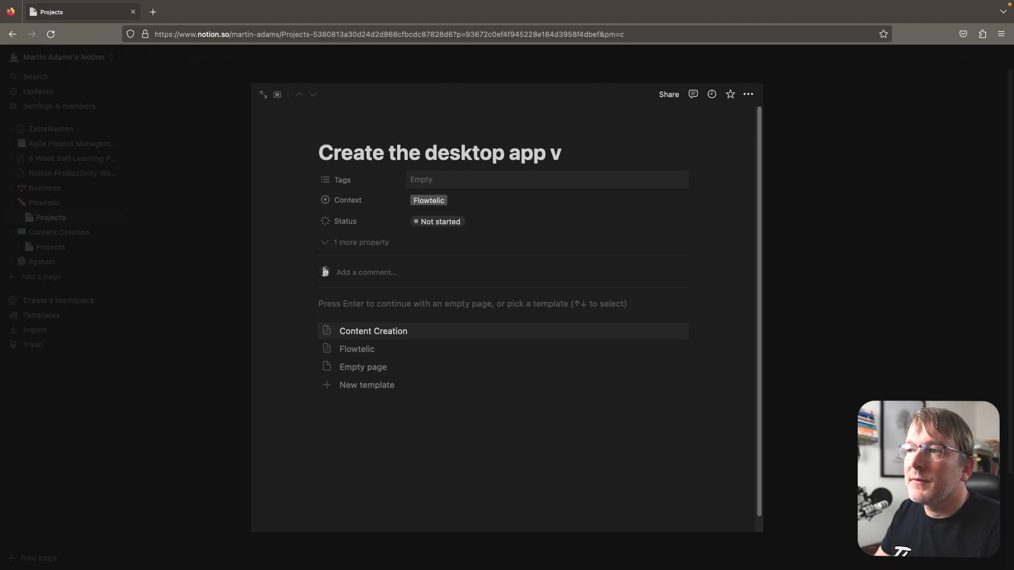
{"action": "type", "text": "ersion"}
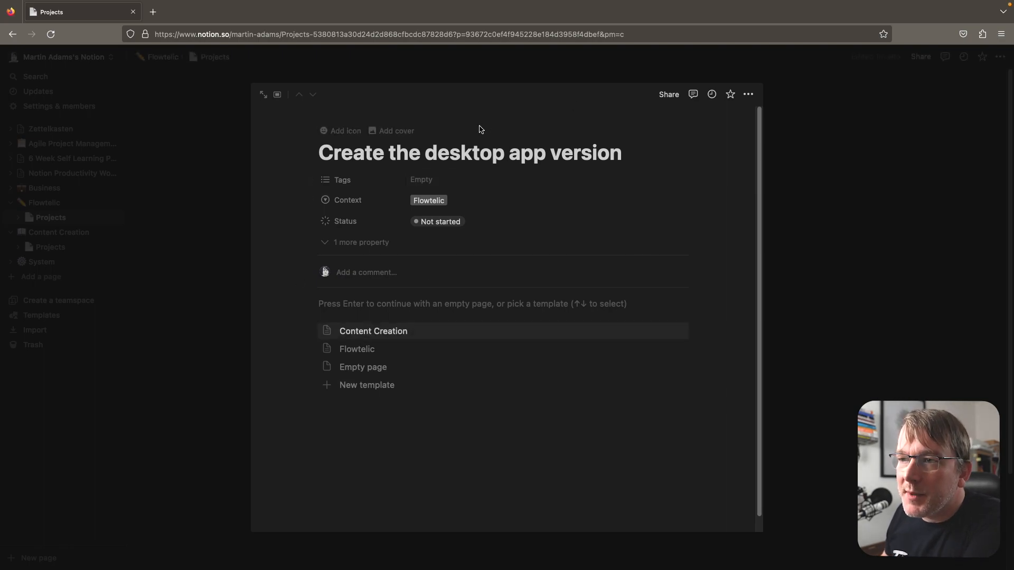
Step: Set the desktop app project's Status to In progress and give it a new App tag
{"action": "left_click", "coordinate": [438, 220]}
{"action": "left_click", "coordinate": [438, 295]}
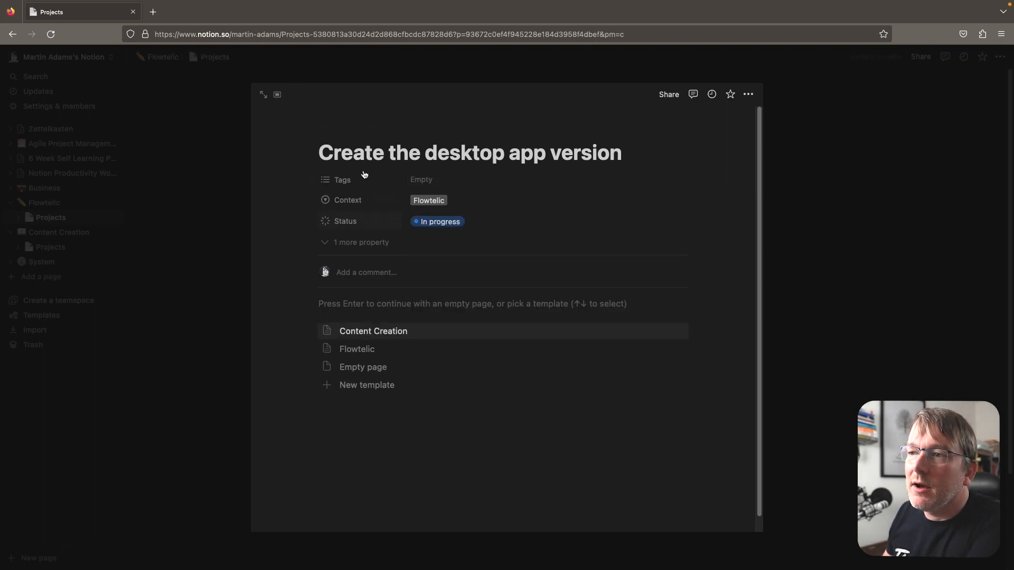
{"action": "left_click", "coordinate": [428, 181]}
{"action": "type", "text": "App"}
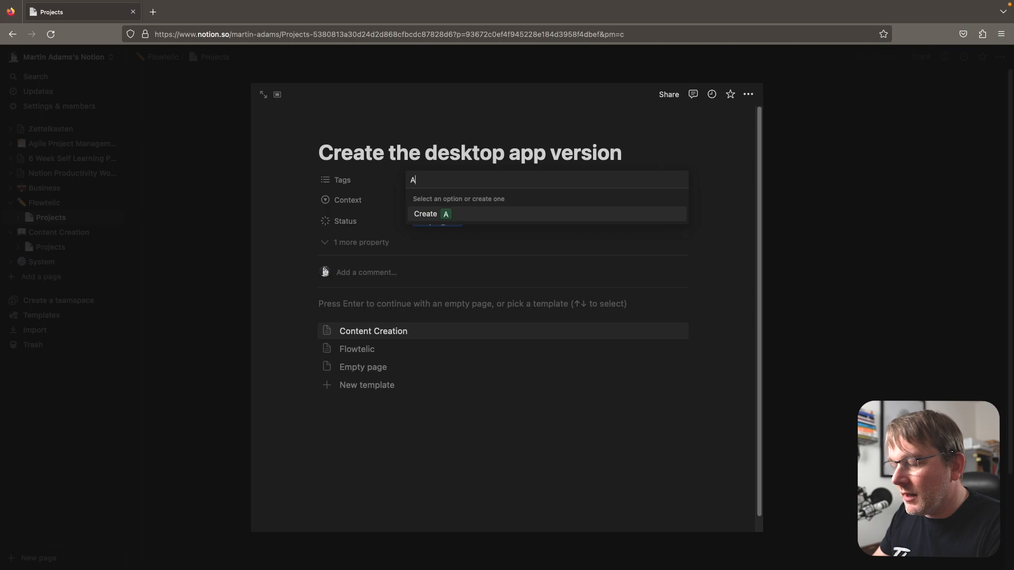
{"action": "key", "text": "Return"}
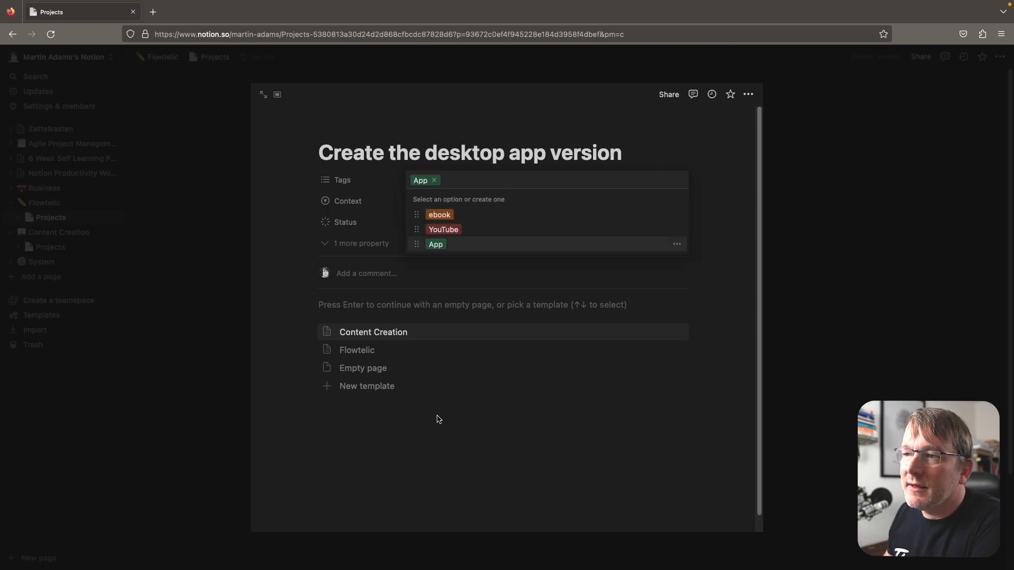
Step: Apply the Flowtelic template to the desktop app project and add the task "Bundle the app with Electron" to its All Tasks table
{"action": "left_click", "coordinate": [356, 352]}
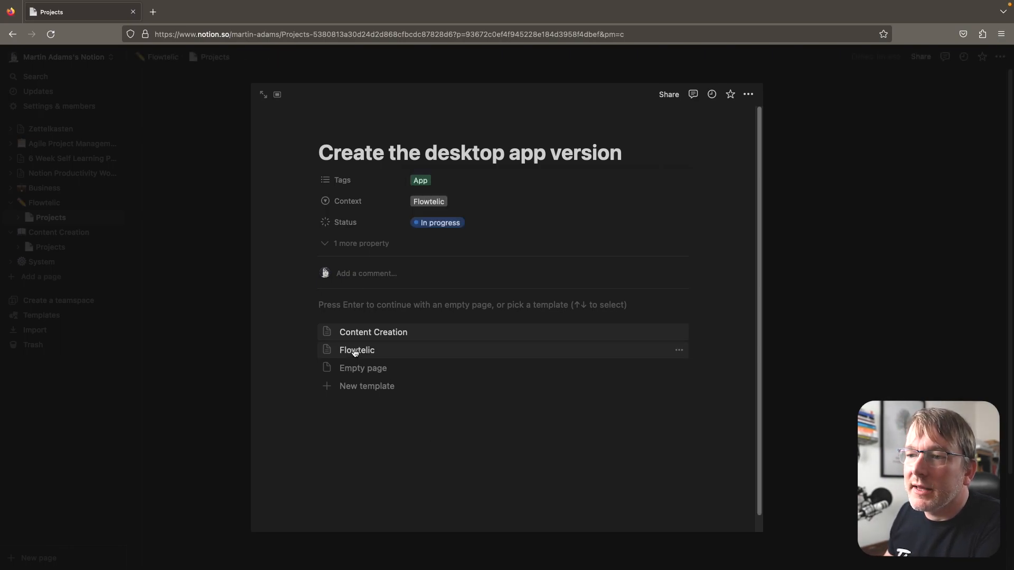
{"action": "left_click", "coordinate": [355, 351]}
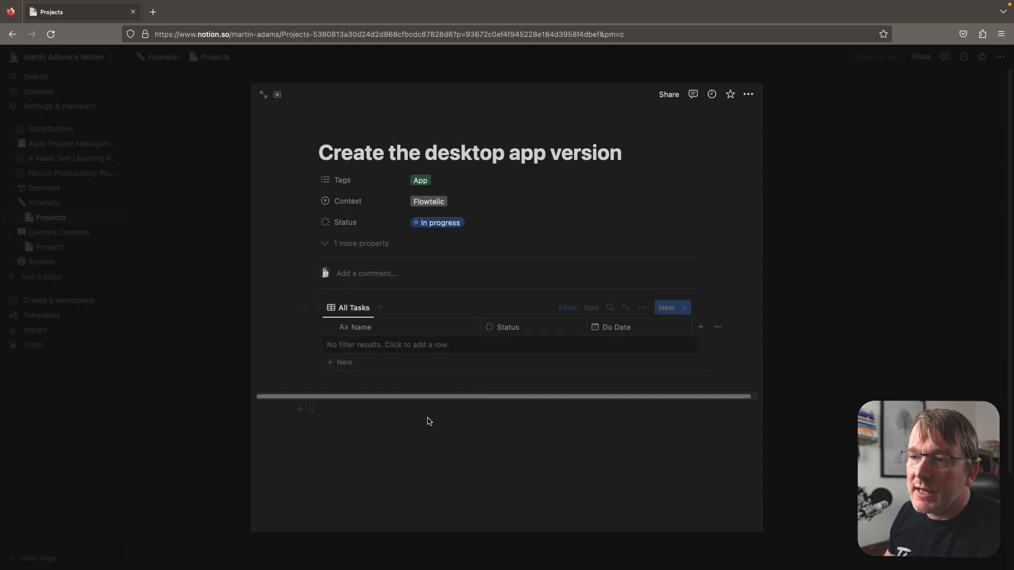
{"action": "left_click", "coordinate": [362, 364]}
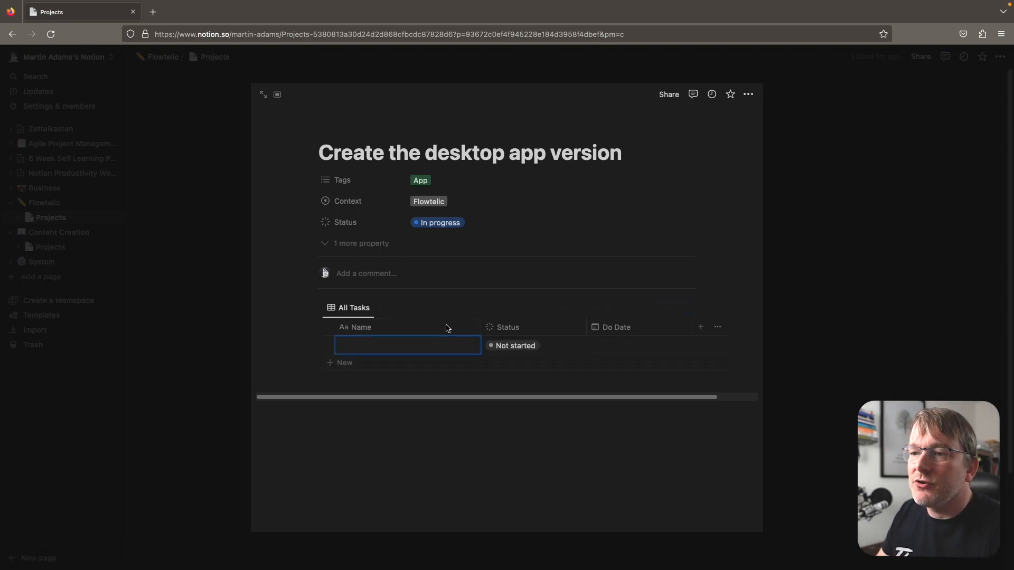
{"action": "type", "text": "Bundle the app with Electron"}
{"action": "left_click", "coordinate": [444, 429]}
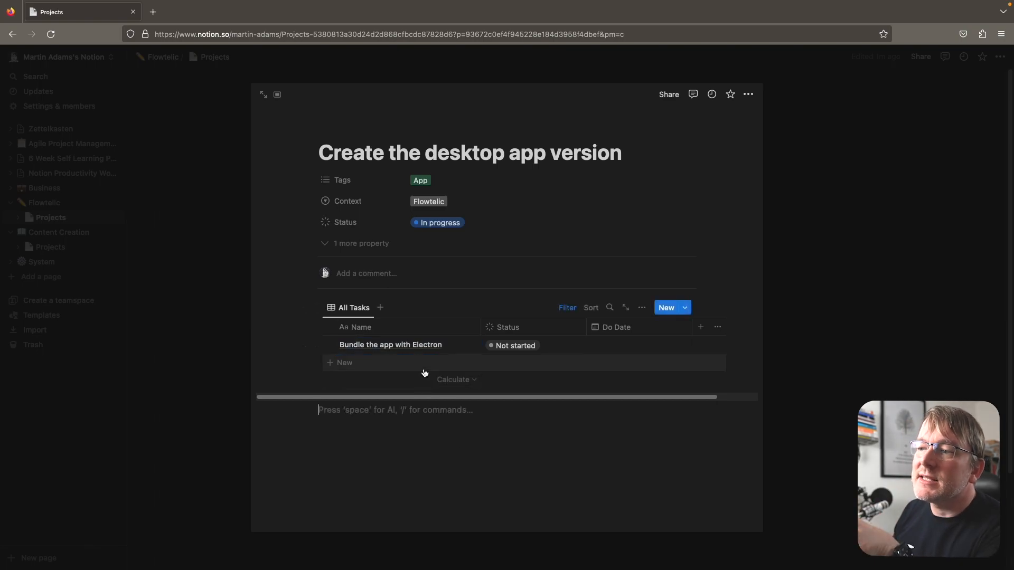
{"action": "left_click", "coordinate": [220, 153]}
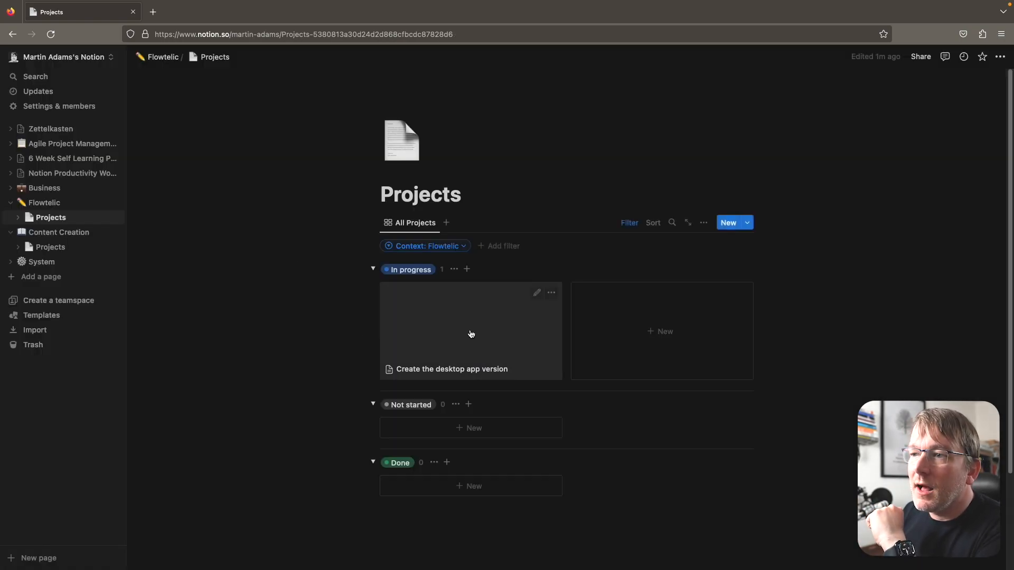
{"action": "left_click", "coordinate": [489, 324]}
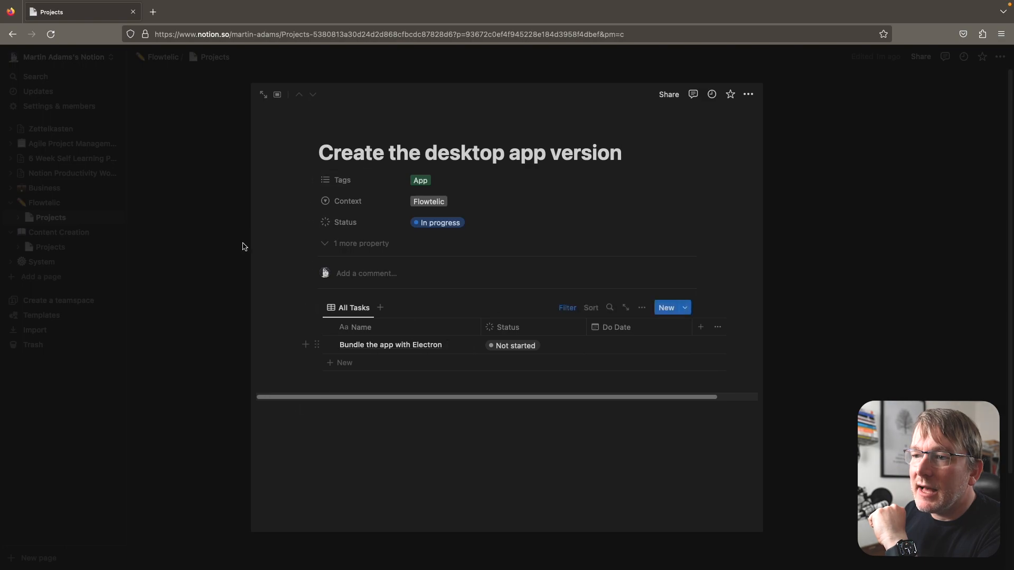
Step: Close the desktop app project and open the Tasks database under System to review its tasks and linked projects
{"action": "left_click", "coordinate": [241, 244]}
{"action": "left_click", "coordinate": [41, 264]}
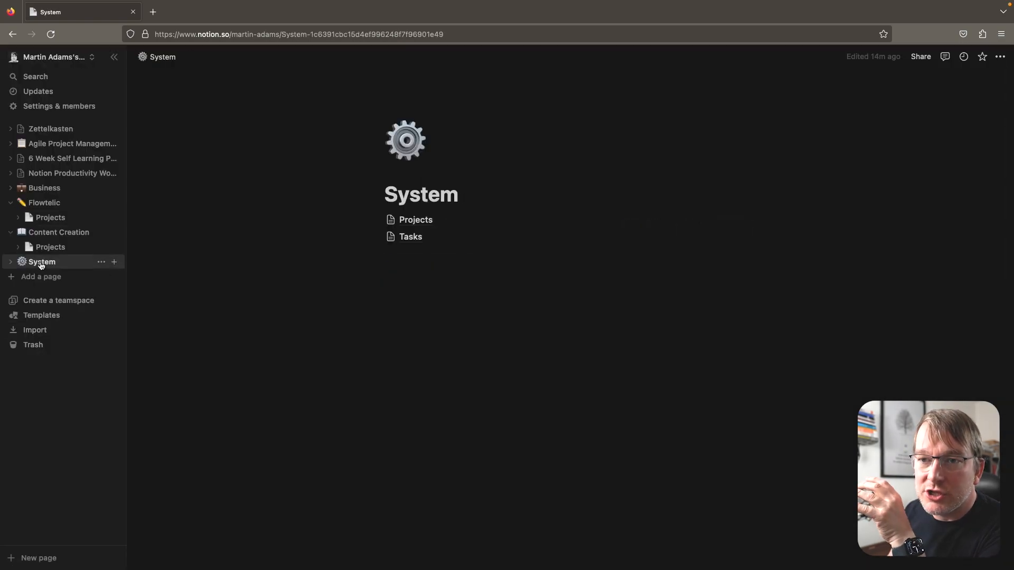
{"action": "left_click", "coordinate": [411, 238]}
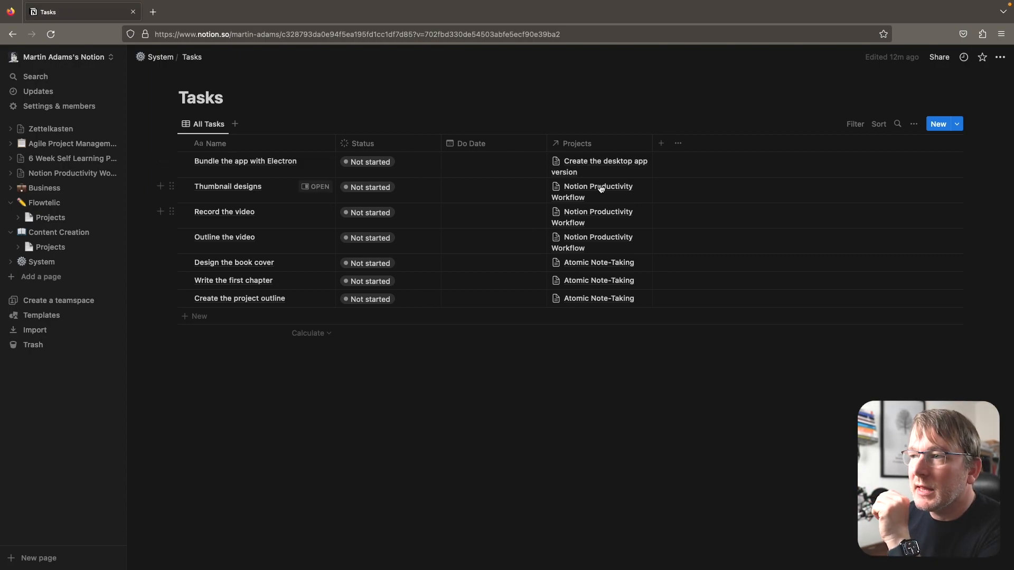
Step: Reopen the "Create the desktop app version" project from the Flowtelic Projects page and add a cover to it
{"action": "left_click", "coordinate": [33, 218]}
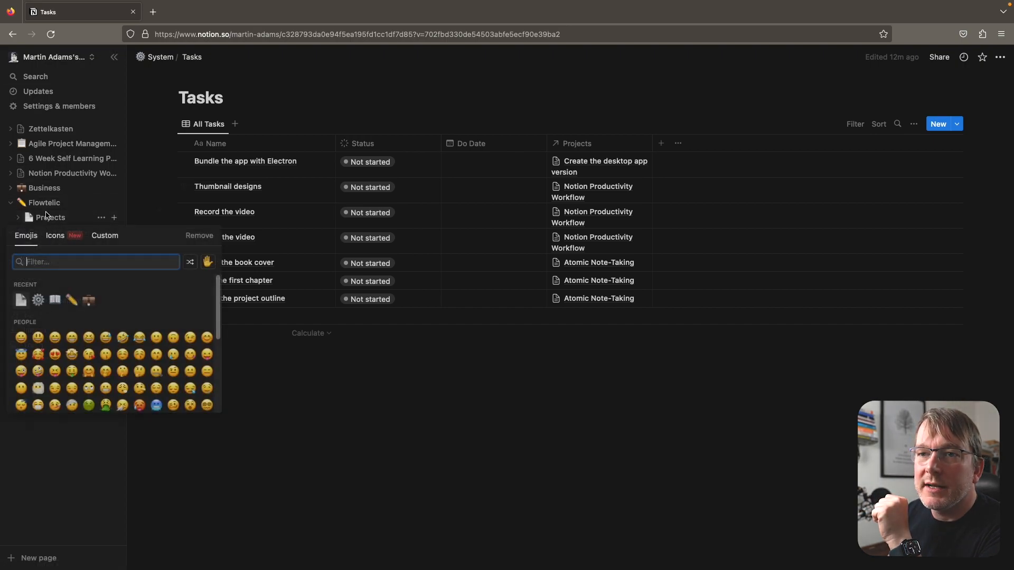
{"action": "key", "text": "Escape"}
{"action": "left_click", "coordinate": [51, 218]}
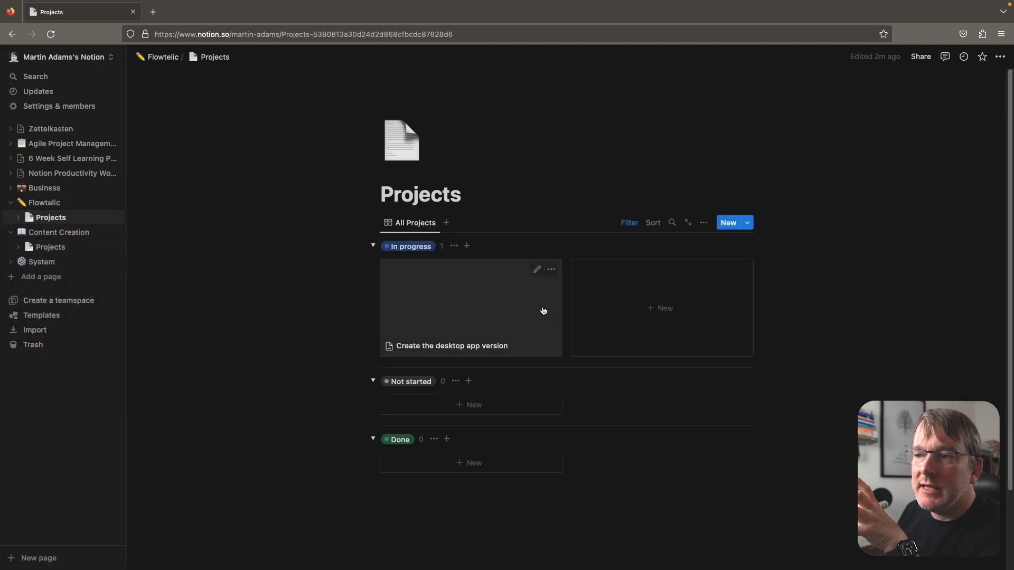
{"action": "left_click", "coordinate": [514, 296]}
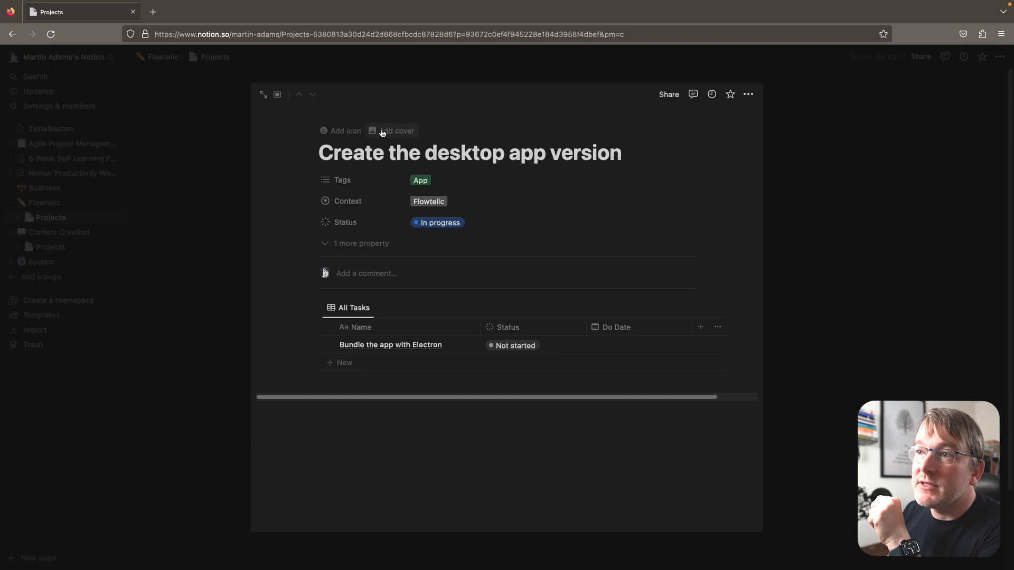
{"action": "left_click", "coordinate": [391, 131]}
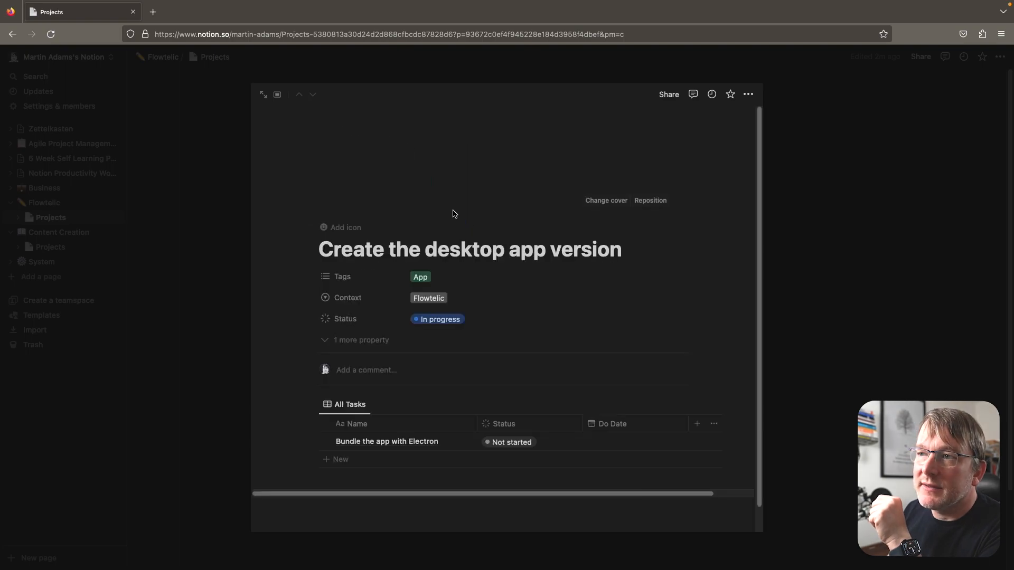
Step: Search the Unsplash cover images for "app" and browse the pictures
{"action": "left_click", "coordinate": [596, 204]}
{"action": "left_click", "coordinate": [583, 219]}
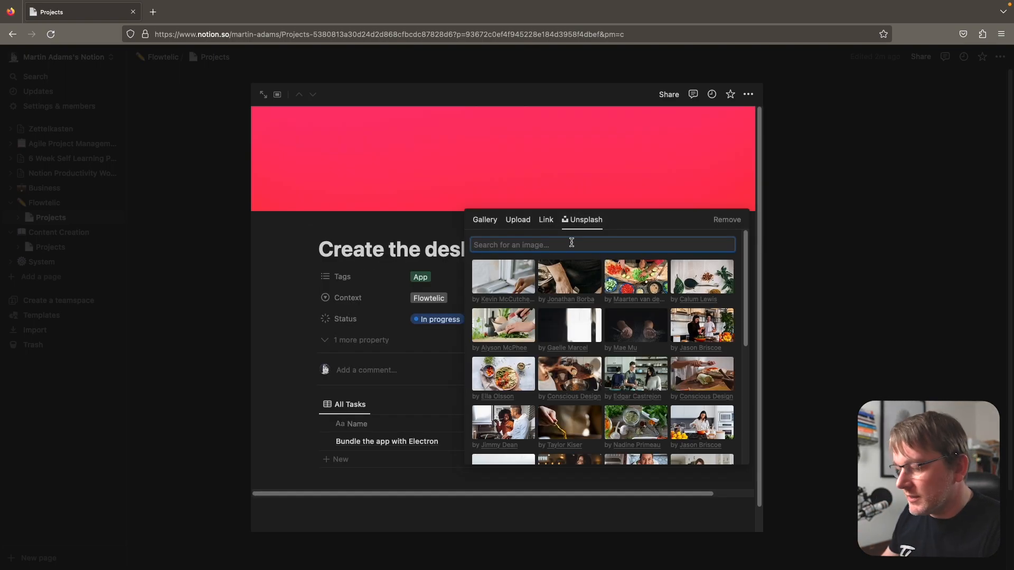
{"action": "type", "text": "app"}
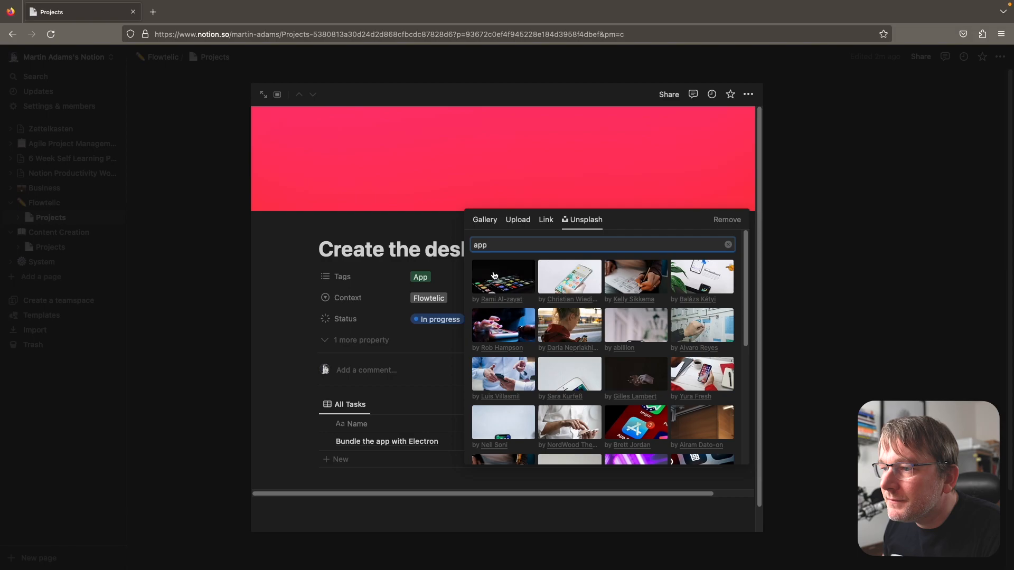
{"action": "scroll", "coordinate": [515, 321], "scroll_direction": "down", "scroll_amount": 5}
{"action": "scroll", "coordinate": [515, 322], "scroll_direction": "down", "scroll_amount": 2}
{"action": "scroll", "coordinate": [517, 317], "scroll_direction": "up", "scroll_amount": 8}
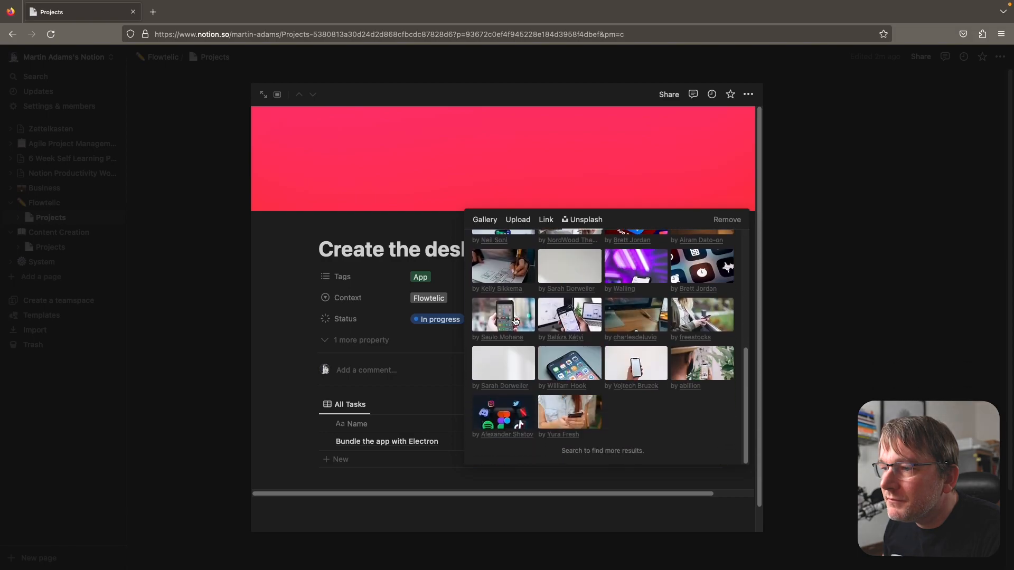
Step: Search Unsplash for "desktop", set the photo of a black-screened monitor beside a lamp as the project's cover, and close the project
{"action": "key", "text": "BackSpace"}
{"action": "key", "text": "BackSpace"}
{"action": "key", "text": "BackSpace"}
{"action": "type", "text": "desktop"}
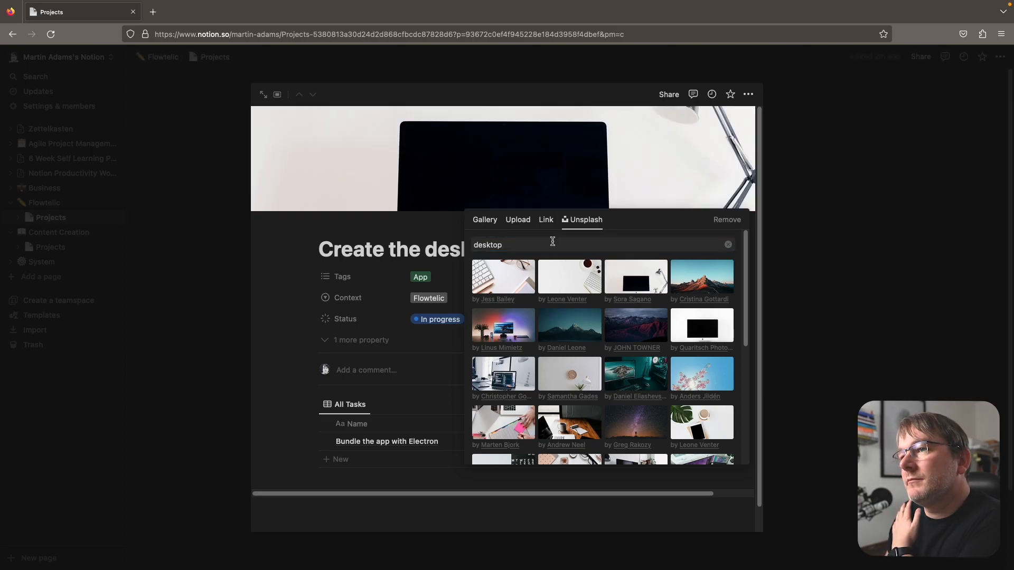
{"action": "left_click", "coordinate": [826, 265]}
{"action": "left_click", "coordinate": [826, 265]}
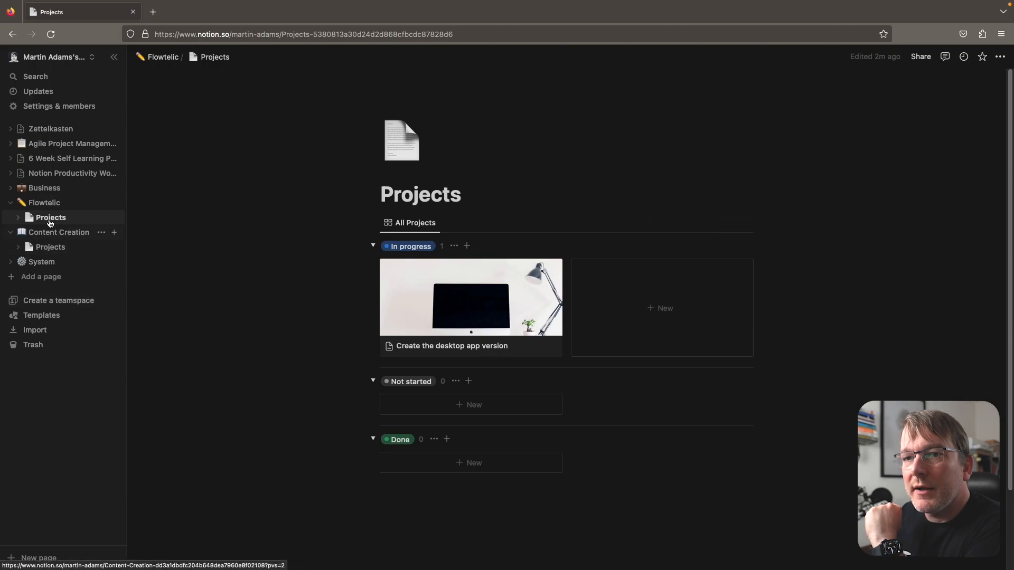
Step: Duplicate the Flowtelic Projects page, move the copy under the Business page and open it
{"action": "left_click", "coordinate": [53, 248]}
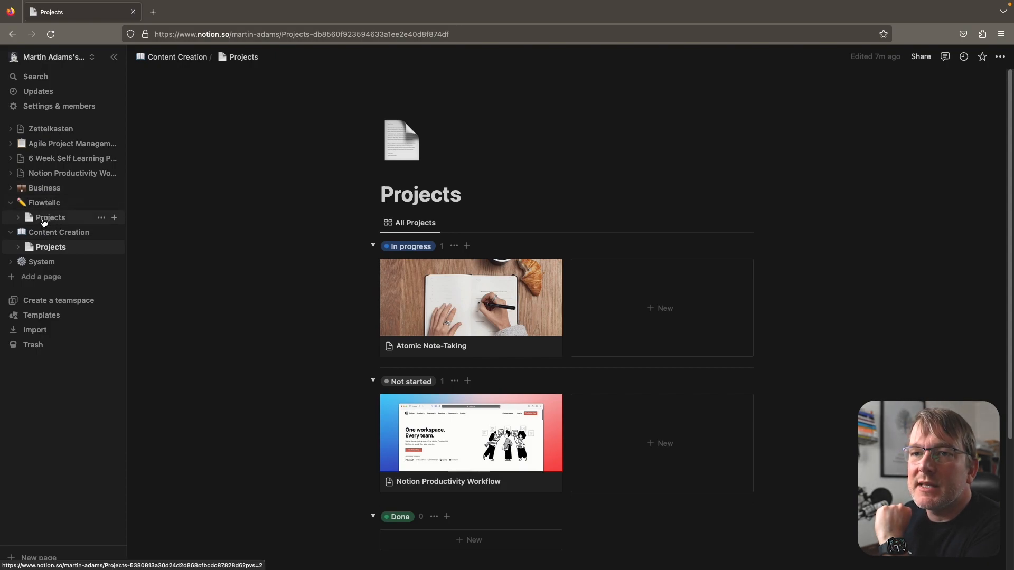
{"action": "left_click", "coordinate": [43, 221]}
{"action": "right_click", "coordinate": [43, 222]}
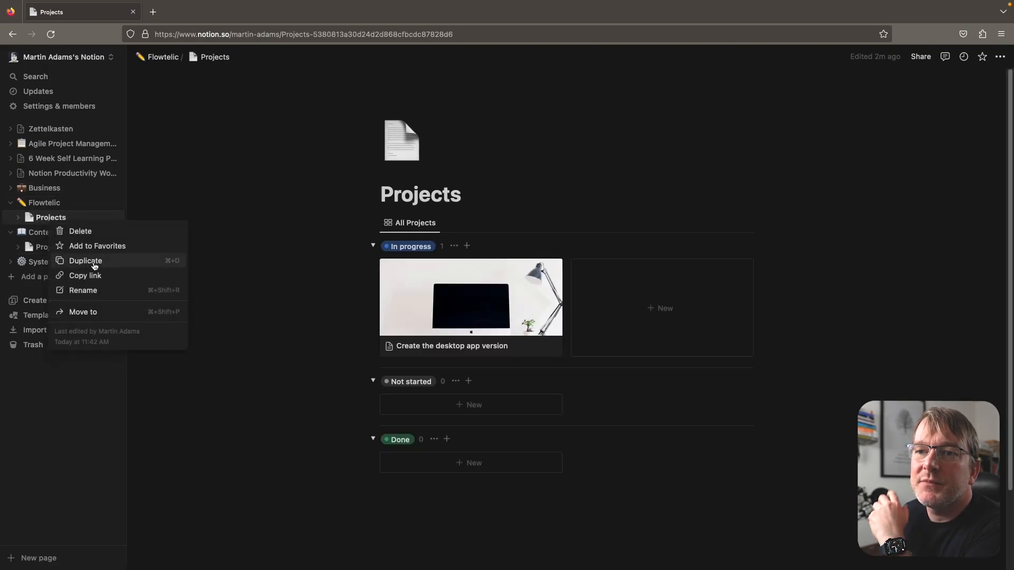
{"action": "left_click", "coordinate": [95, 261]}
{"action": "left_click_drag", "start_coordinate": [53, 233], "coordinate": [54, 190]}
{"action": "left_click", "coordinate": [44, 204]}
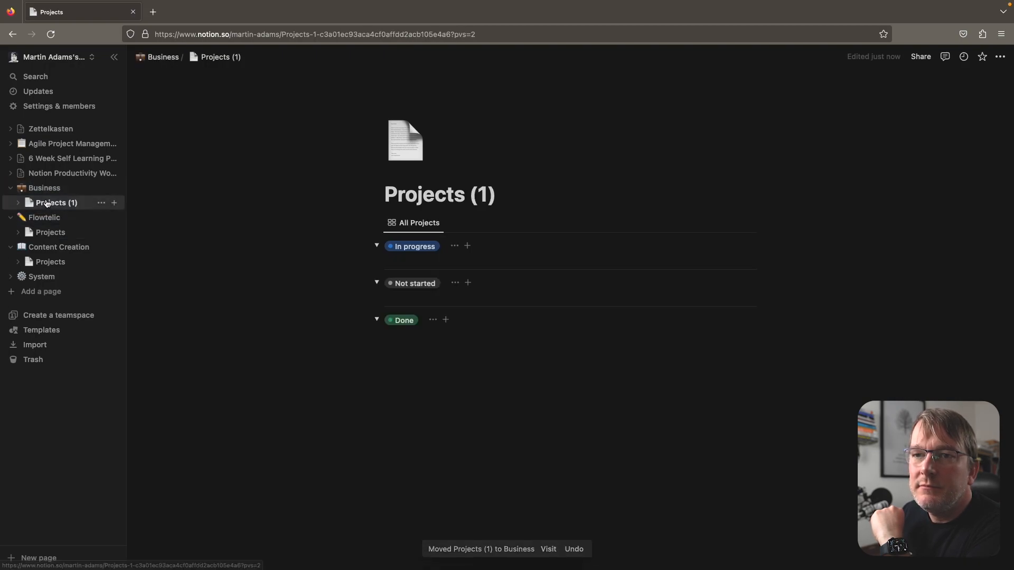
Step: Rename the duplicated page under Business to "Projects"
{"action": "right_click", "coordinate": [45, 203]}
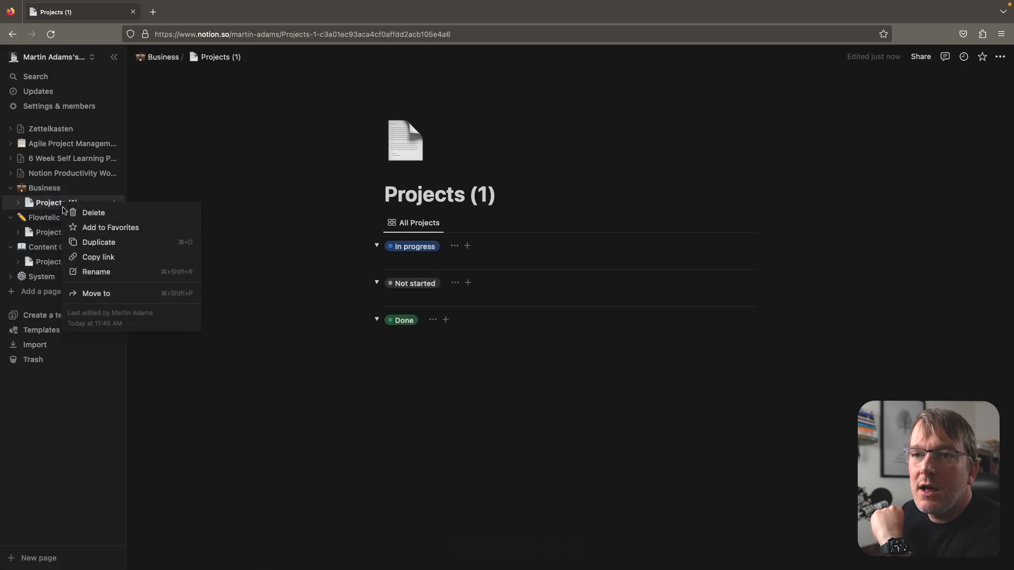
{"action": "left_click", "coordinate": [96, 274]}
{"action": "left_click", "coordinate": [75, 209]}
{"action": "key", "text": "BackSpace"}
{"action": "key", "text": "BackSpace"}
{"action": "key", "text": "BackSpace"}
{"action": "key", "text": "BackSpace"}
{"action": "key", "text": "Return"}
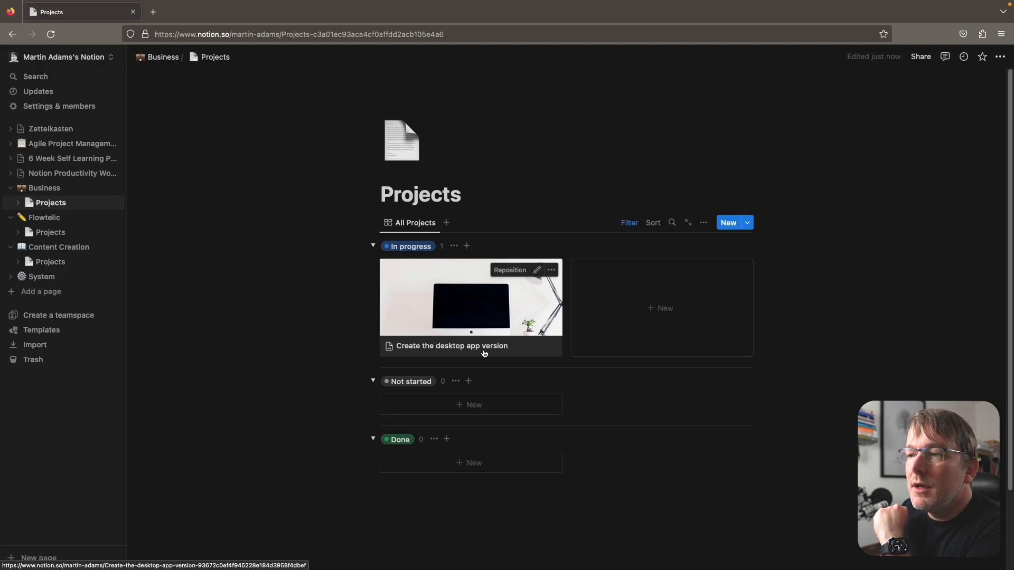
Step: Change the Context filter of the Business Projects gallery from Flowtelic to Business
{"action": "left_click", "coordinate": [628, 223]}
{"action": "left_click", "coordinate": [632, 226]}
{"action": "left_click", "coordinate": [632, 226]}
{"action": "left_click", "coordinate": [453, 247]}
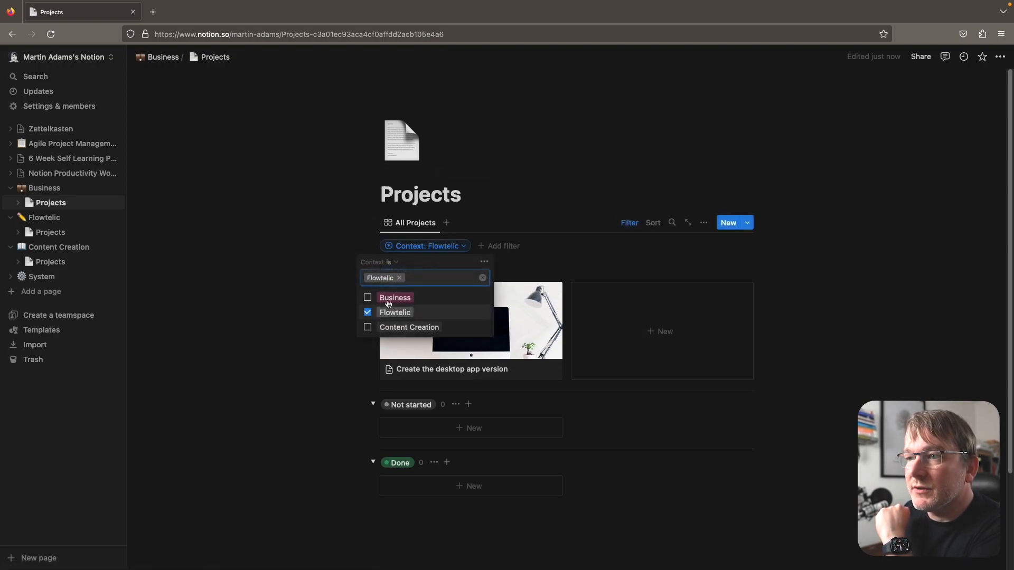
{"action": "left_click", "coordinate": [368, 312]}
{"action": "left_click", "coordinate": [368, 297]}
{"action": "left_click", "coordinate": [297, 305]}
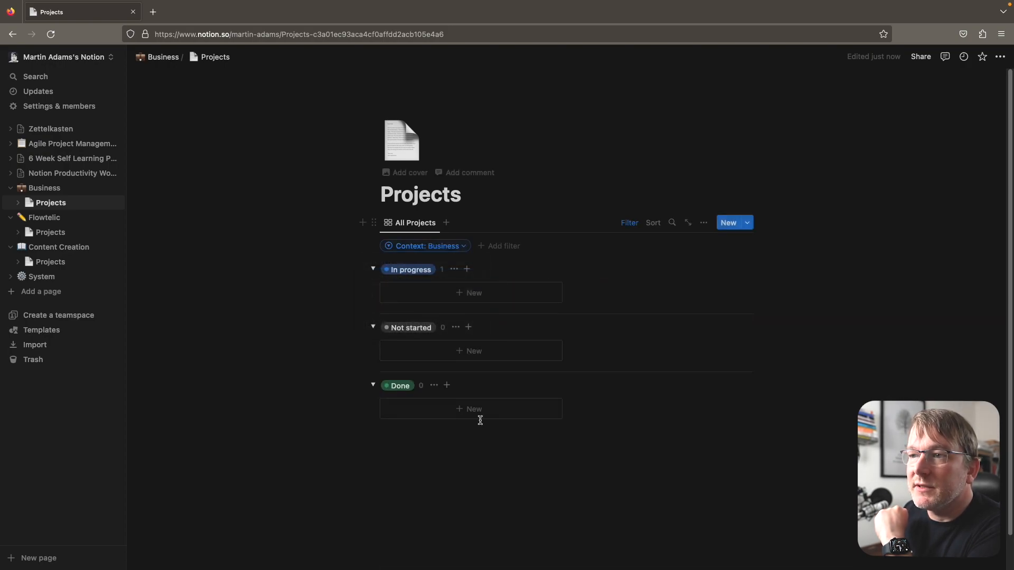
Step: Duplicate the Content Creation template, name the copy "Business" and set its Context to Business
{"action": "left_click", "coordinate": [746, 223]}
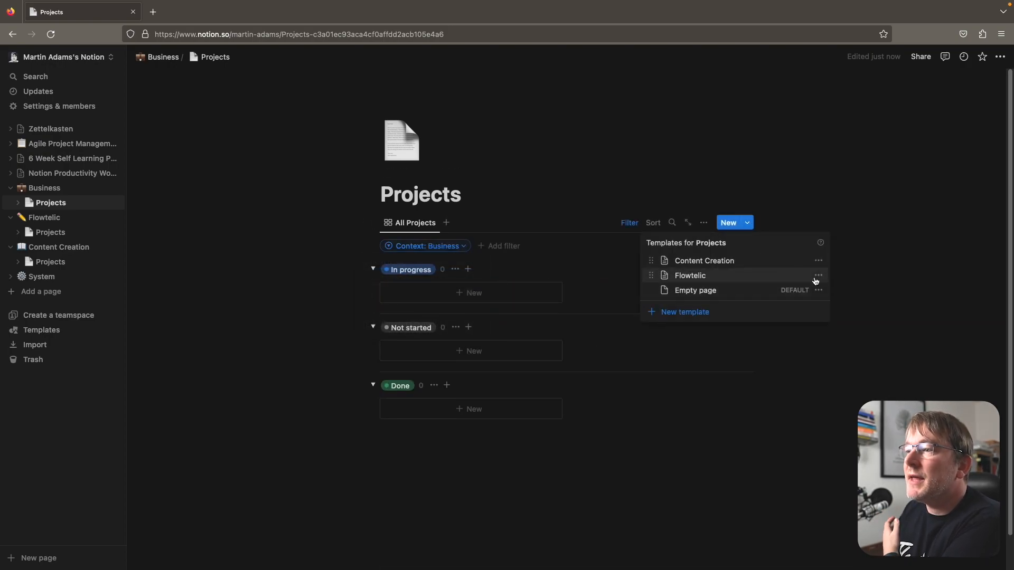
{"action": "left_click", "coordinate": [819, 260]}
{"action": "left_click", "coordinate": [866, 274]}
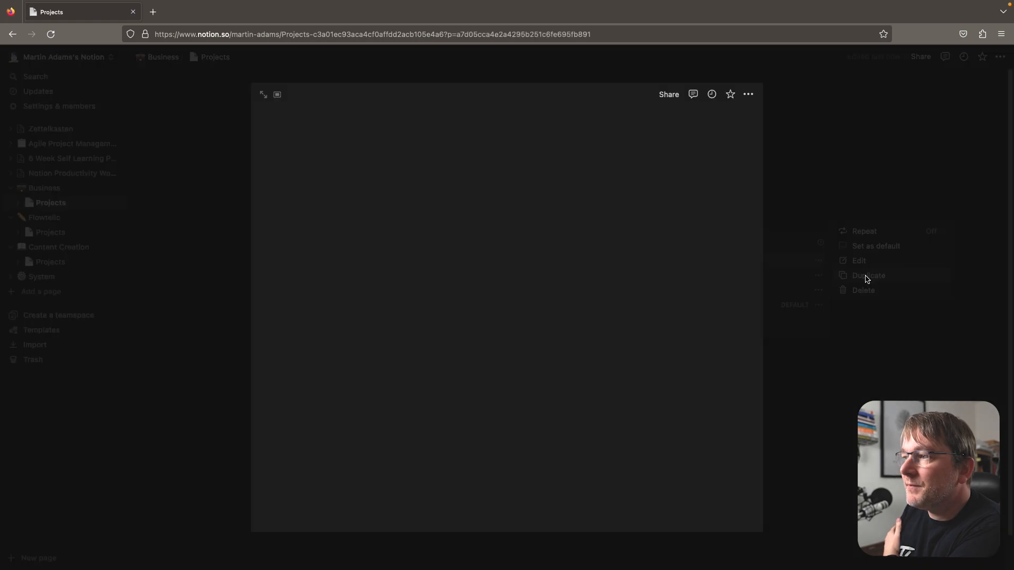
{"action": "left_click_drag", "start_coordinate": [546, 175], "coordinate": [322, 181]}
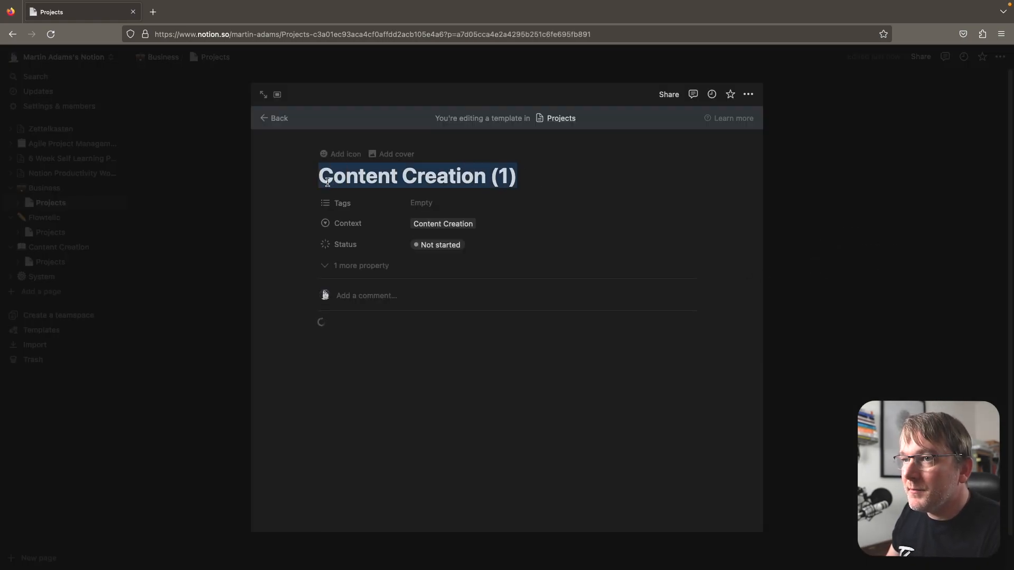
{"action": "type", "text": "Bs"}
{"action": "key", "text": "BackSpace"}
{"action": "type", "text": "usiness"}
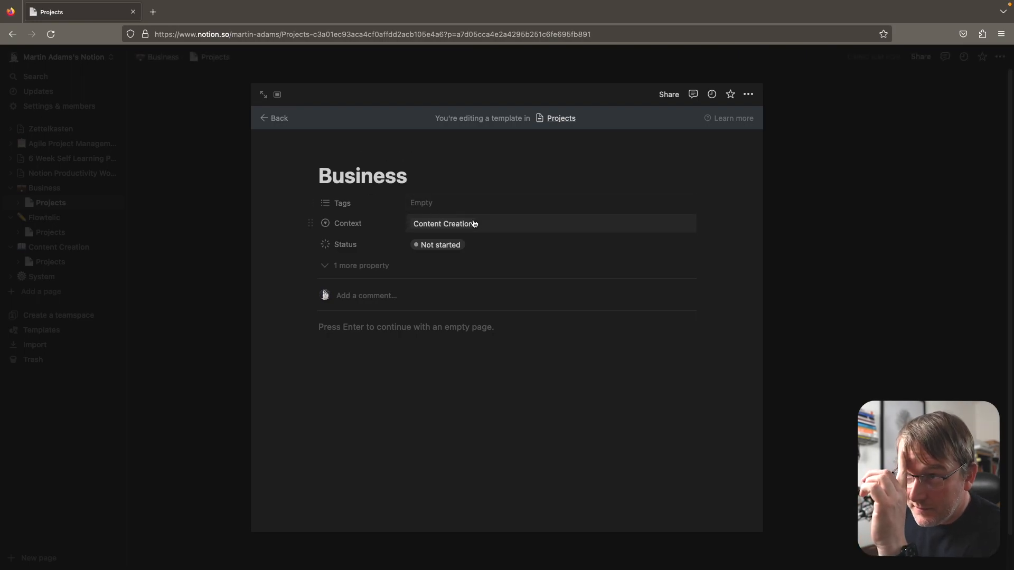
{"action": "left_click", "coordinate": [467, 222]}
{"action": "left_click", "coordinate": [446, 260]}
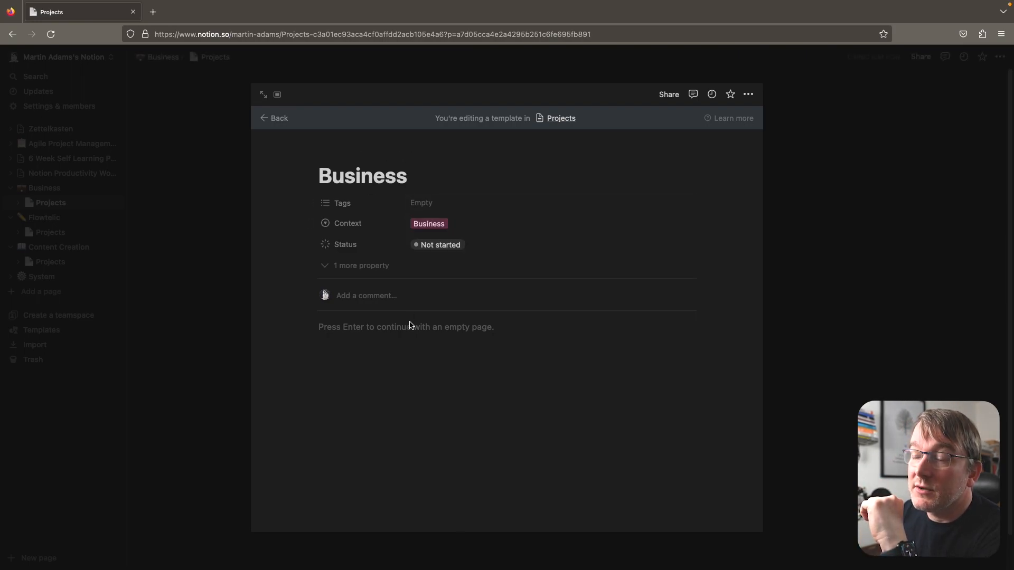
Step: Paste the copied All Tasks table into the Business template's body, check its Projects filter and close the template
{"action": "left_click", "coordinate": [480, 325]}
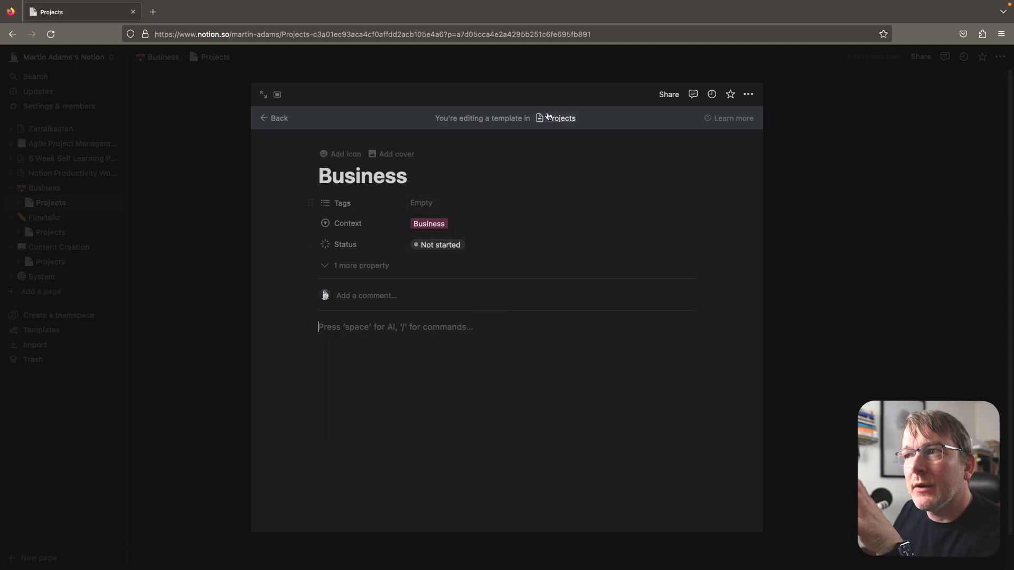
{"action": "key", "text": "super+v"}
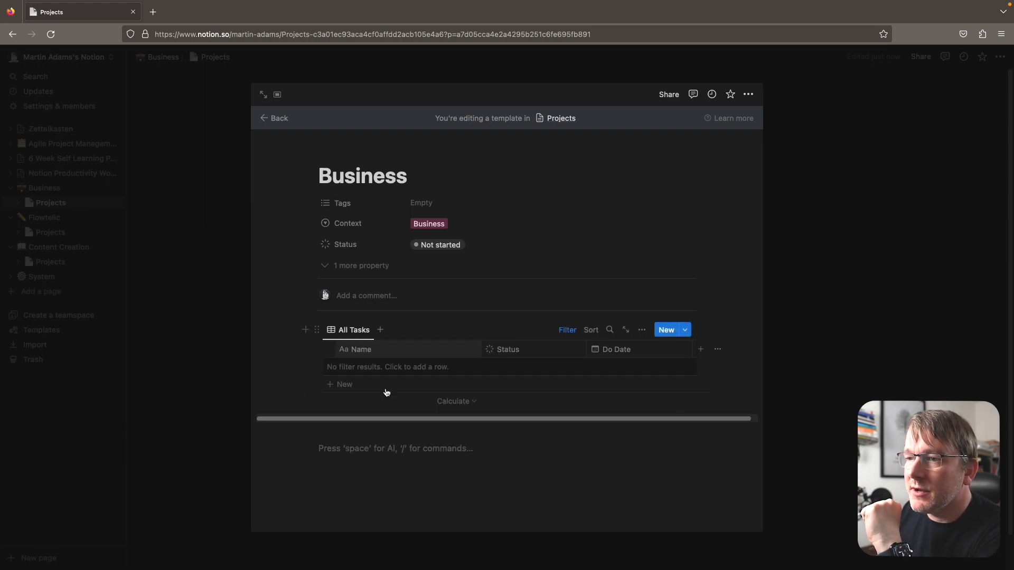
{"action": "left_click", "coordinate": [567, 330]}
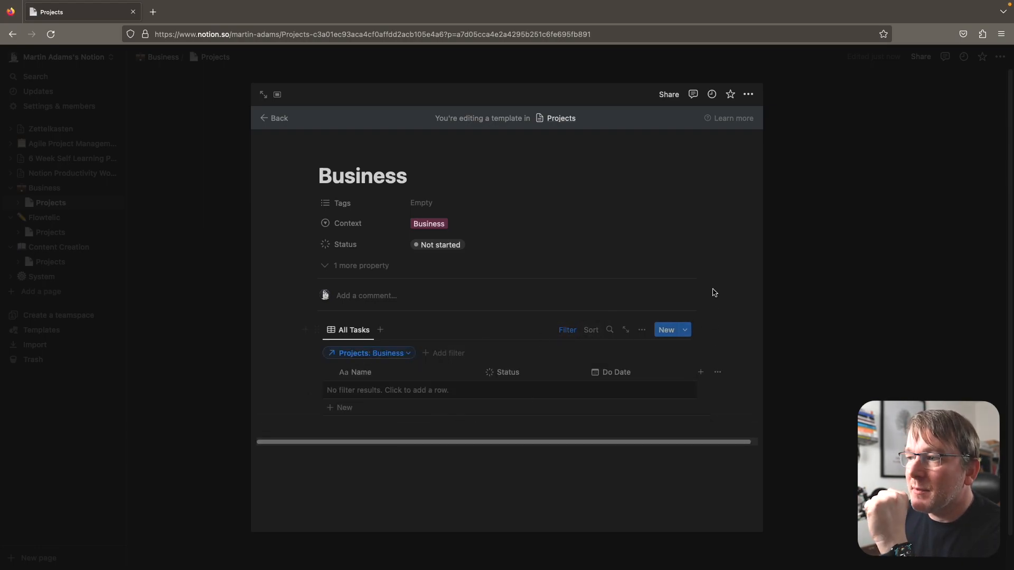
{"action": "left_click", "coordinate": [533, 472]}
{"action": "left_click", "coordinate": [794, 150]}
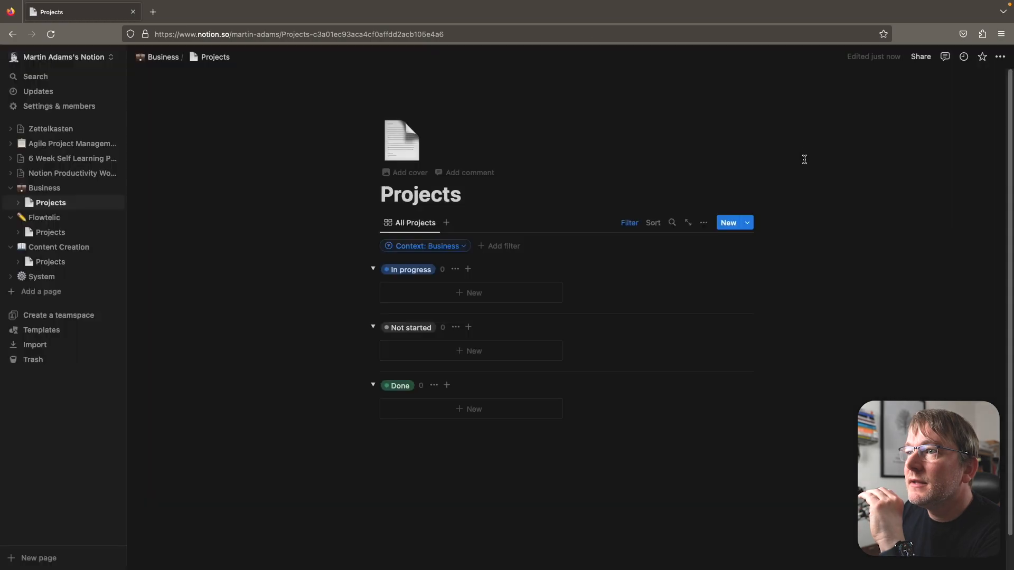
Step: Create a project from the Business template and name it "Incorporate the Flowtelic company"
{"action": "left_click", "coordinate": [747, 223]}
{"action": "left_click", "coordinate": [692, 276]}
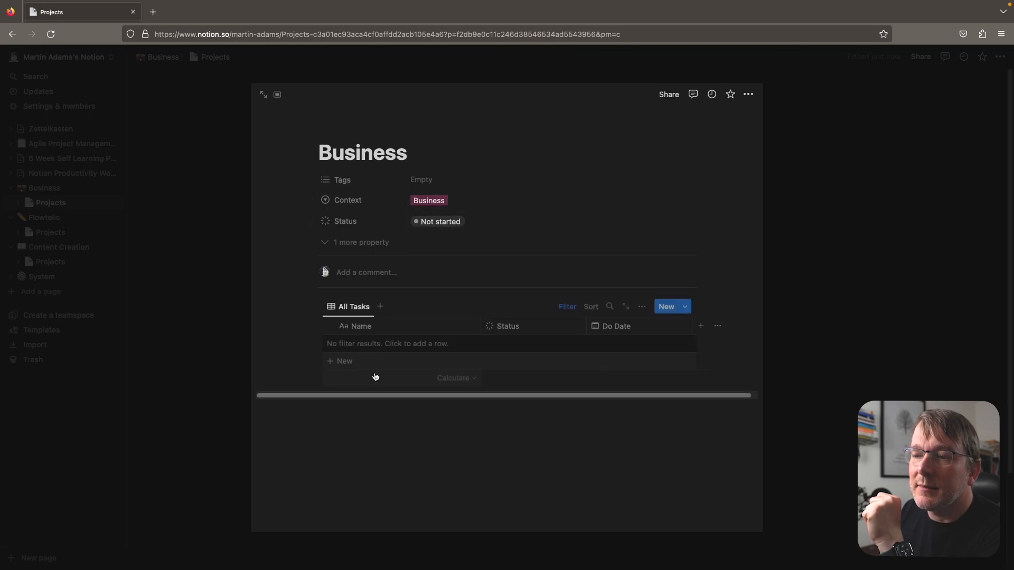
{"action": "left_click_drag", "start_coordinate": [412, 158], "coordinate": [319, 160]}
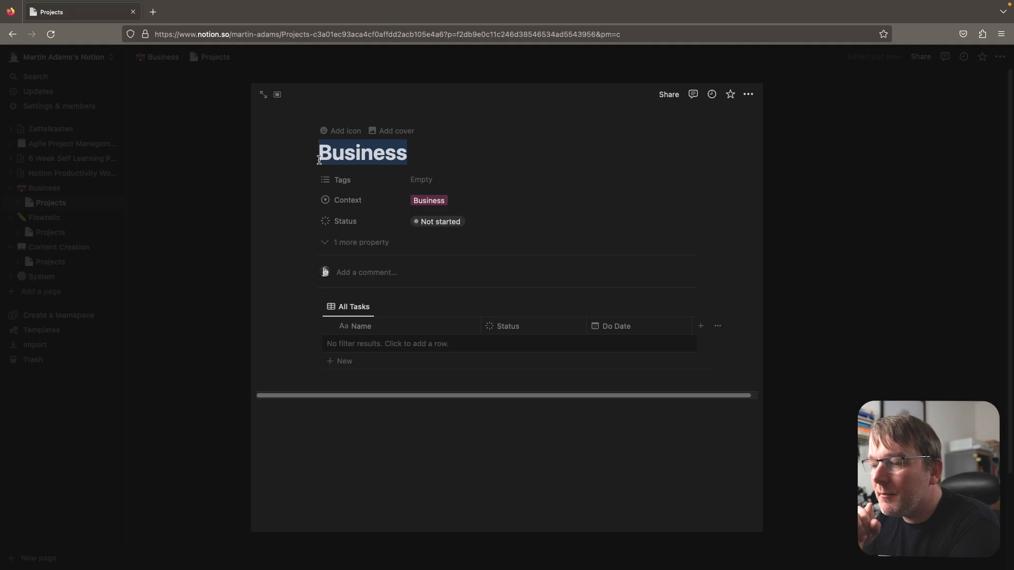
{"action": "type", "text": "Incor"}
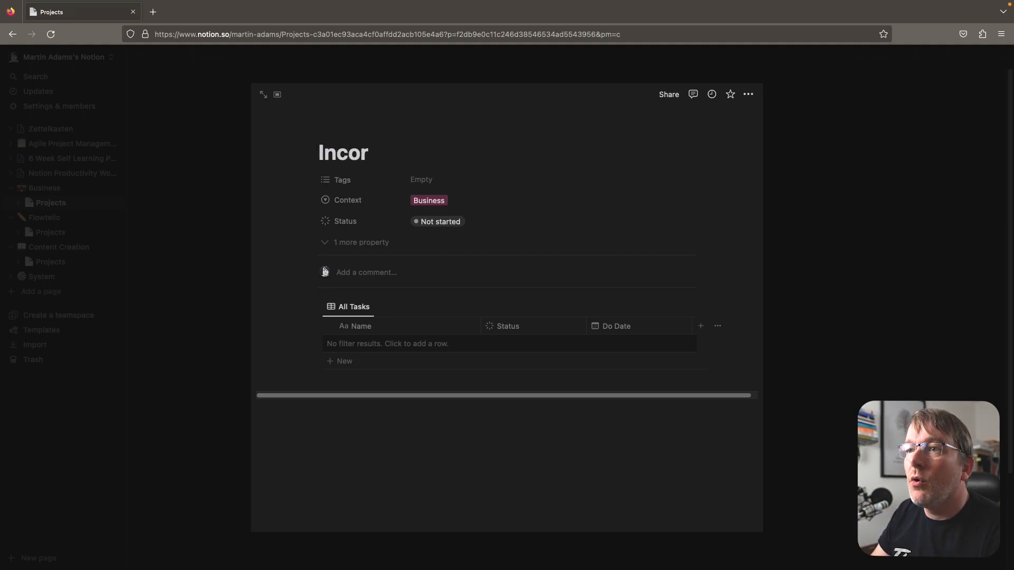
{"action": "type", "text": "porate the Flo"}
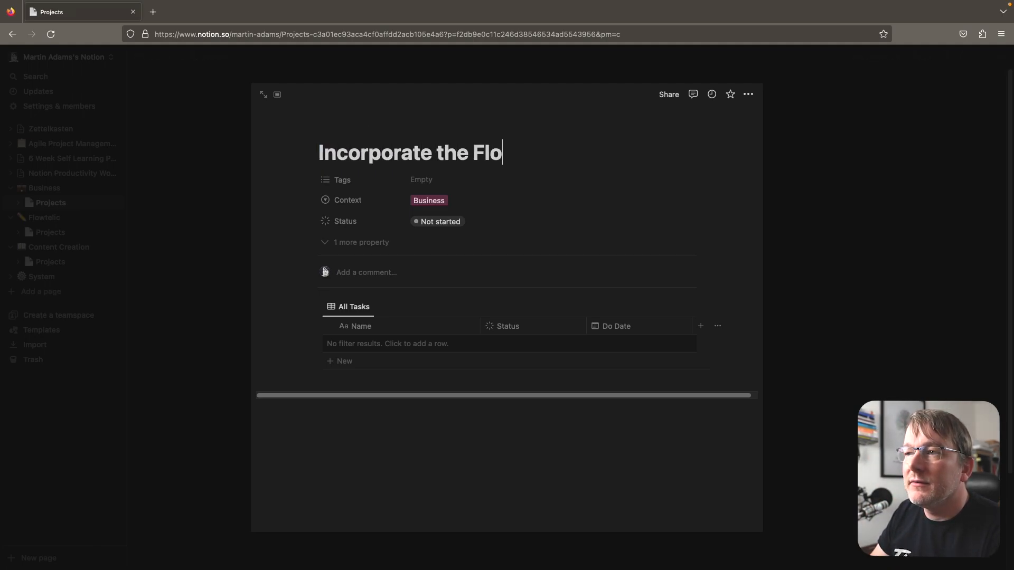
{"action": "type", "text": "wtelic company"}
{"action": "left_click", "coordinate": [432, 449]}
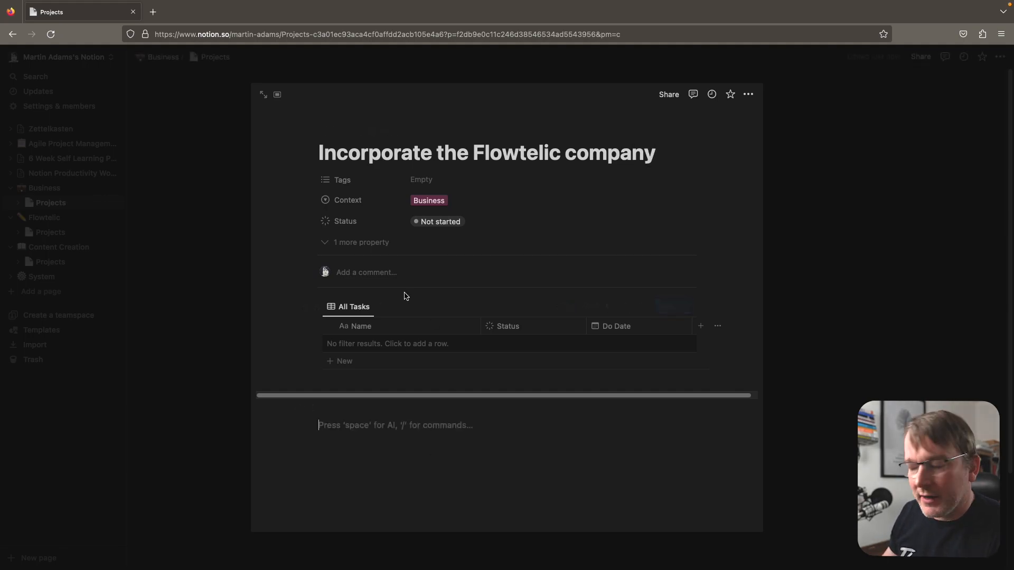
Step: Add the task "Open the company with Companies House" to the project's All Tasks table and close the project
{"action": "left_click", "coordinate": [359, 363]}
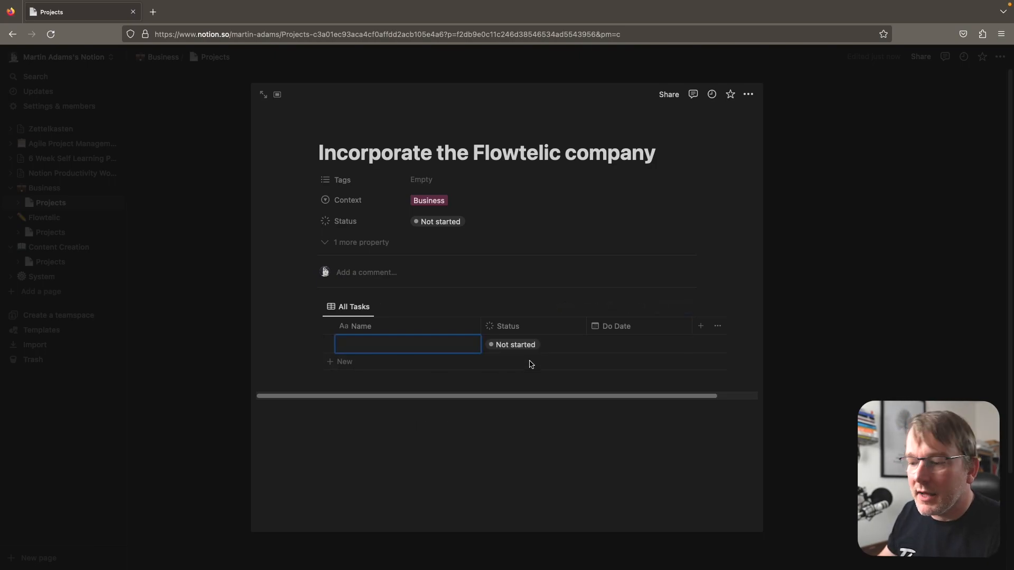
{"action": "type", "text": "Open "}
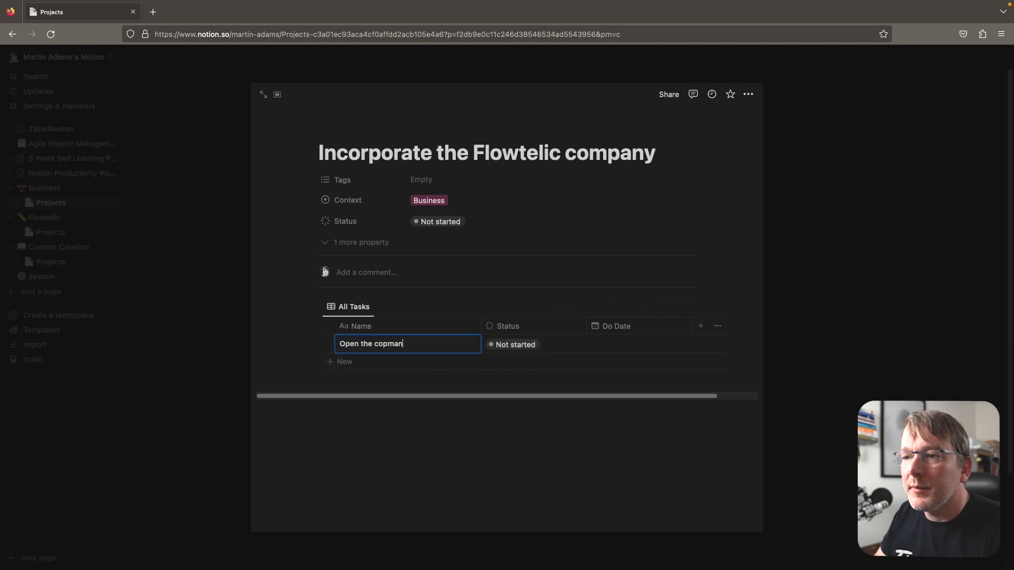
{"action": "type", "text": "the company with Copmanies Ho"}
{"action": "key", "text": "BackSpace"}
{"action": "key", "text": "BackSpace"}
{"action": "key", "text": "BackSpace"}
{"action": "key", "text": "BackSpace"}
{"action": "key", "text": "BackSpace"}
{"action": "key", "text": "BackSpace"}
{"action": "key", "text": "BackSpace"}
{"action": "key", "text": "BackSpace"}
{"action": "key", "text": "BackSpace"}
{"action": "key", "text": "BackSpace"}
{"action": "key", "text": "BackSpace"}
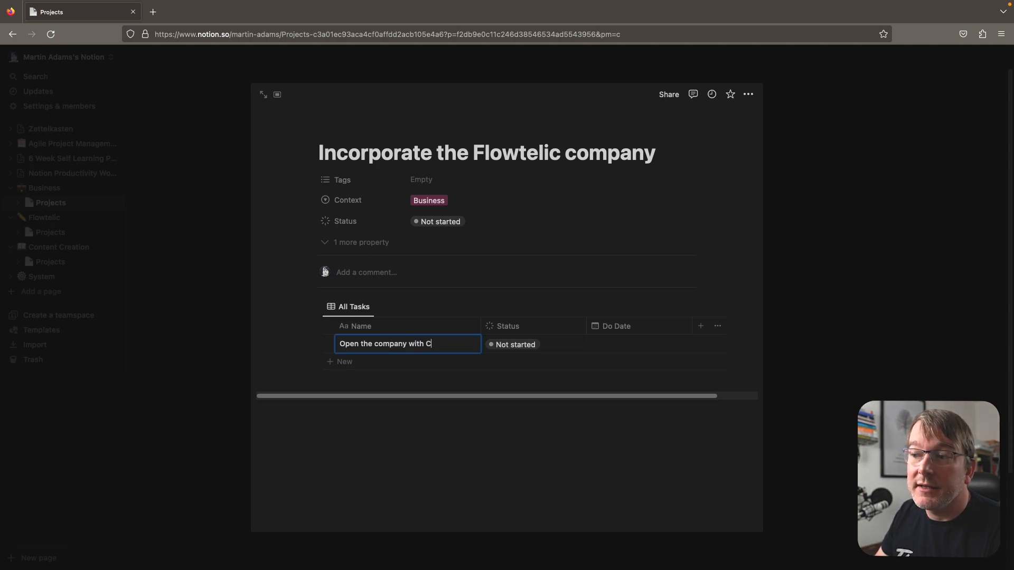
{"action": "type", "text": "ompanies House"}
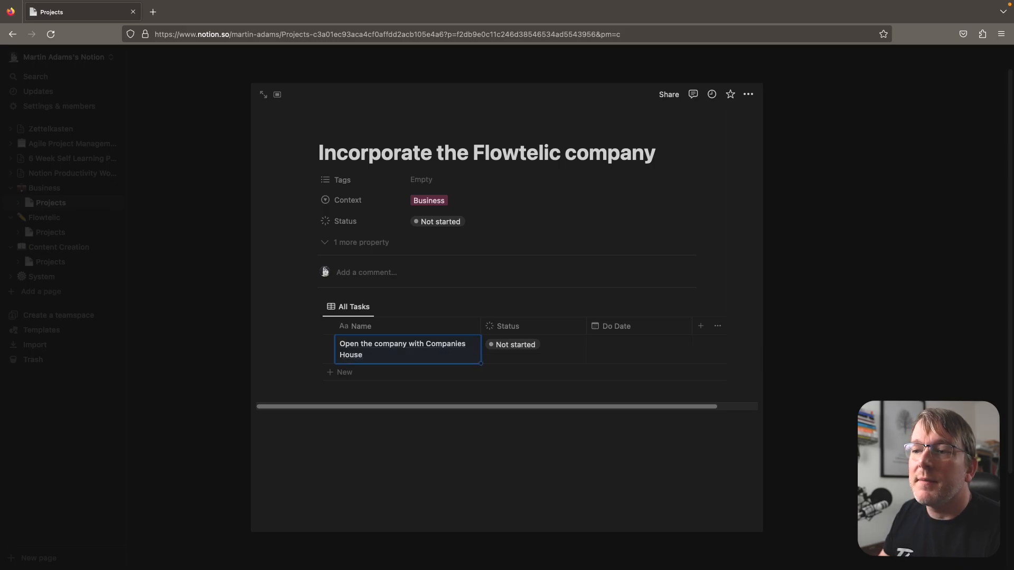
{"action": "left_click", "coordinate": [586, 430]}
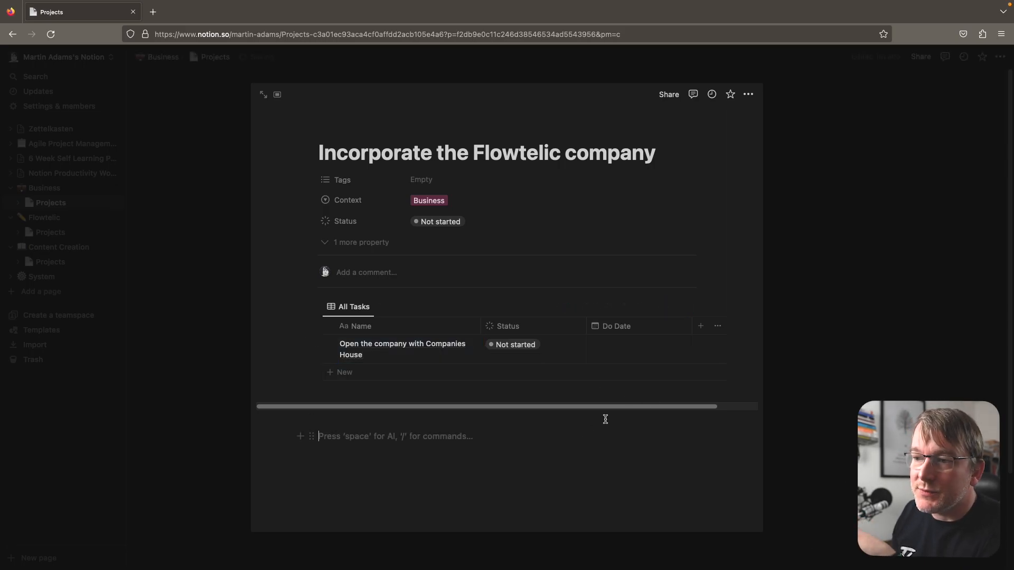
{"action": "left_click", "coordinate": [859, 351]}
Step: Set the cover of the "Incorporate the Flowtelic company" project to the first Unsplash image found for "business" and return to the gallery
{"action": "left_click", "coordinate": [423, 423]}
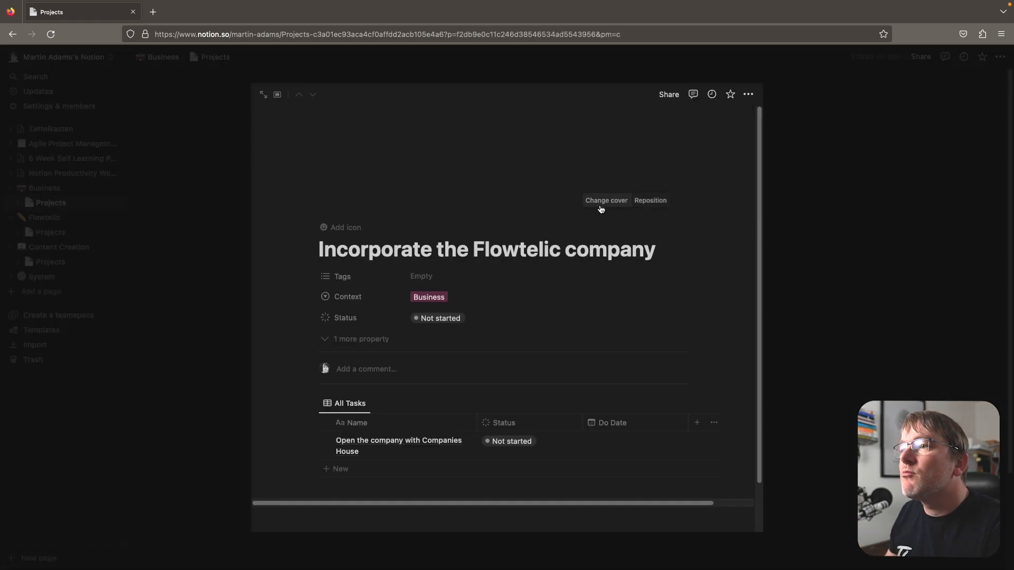
{"action": "left_click", "coordinate": [600, 200]}
{"action": "left_click", "coordinate": [586, 220]}
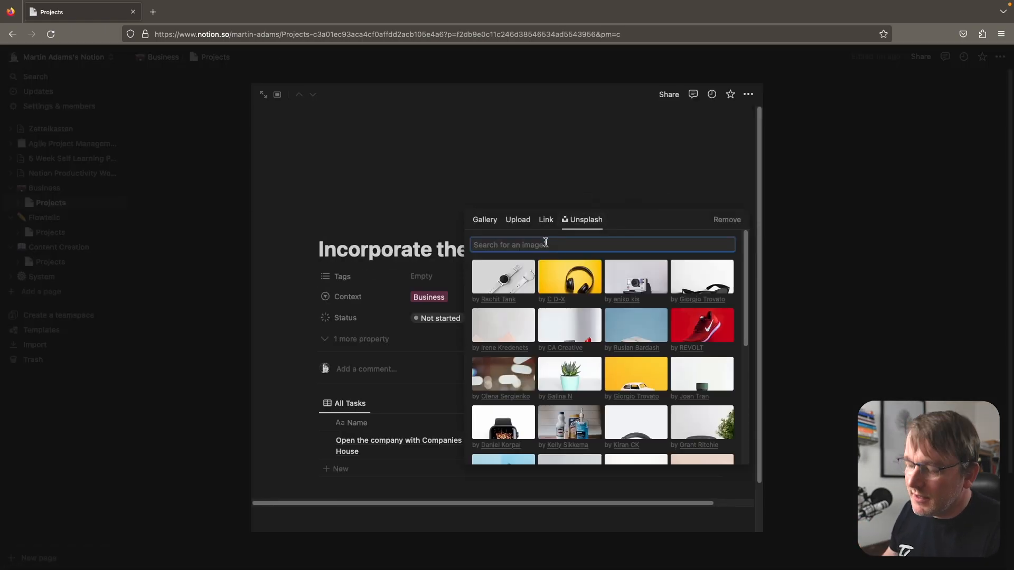
{"action": "type", "text": "business"}
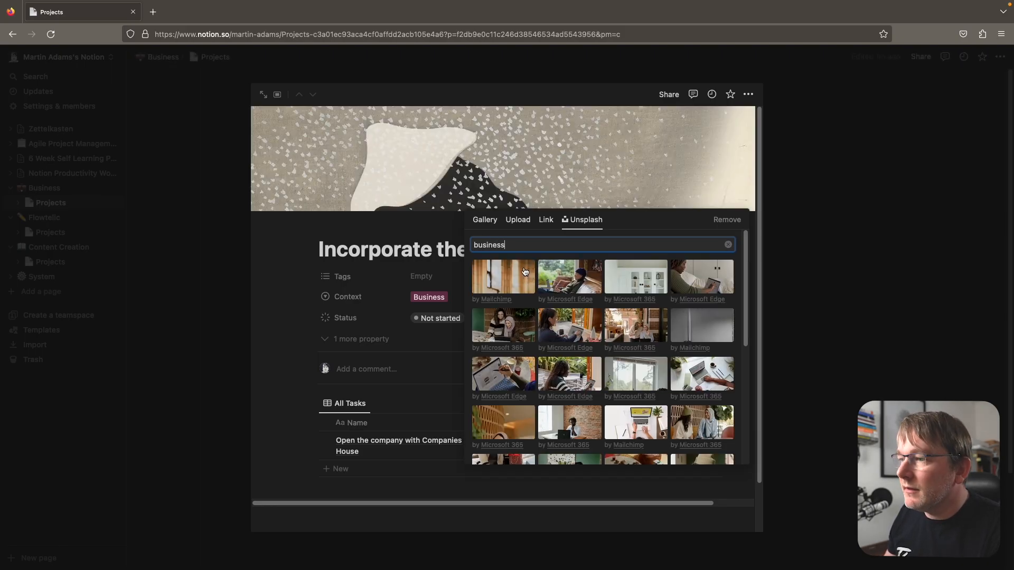
{"action": "scroll", "coordinate": [573, 311], "scroll_direction": "down", "scroll_amount": 3}
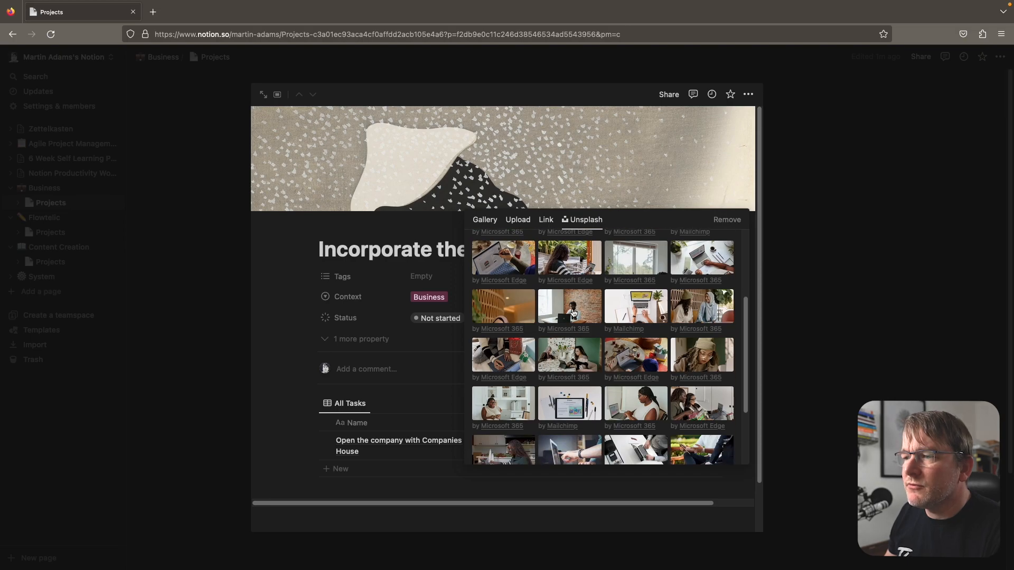
{"action": "scroll", "coordinate": [573, 311], "scroll_direction": "up", "scroll_amount": 3}
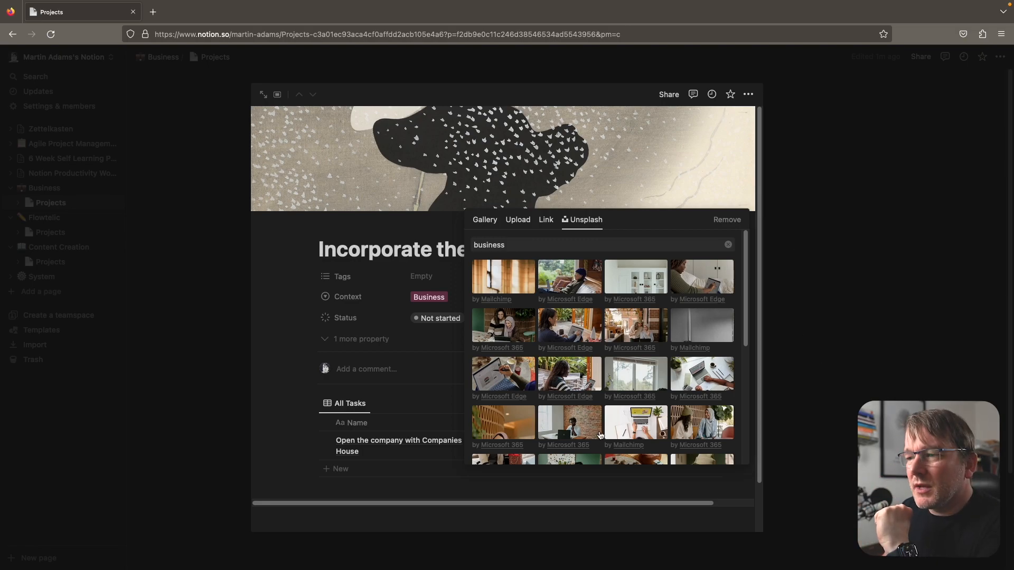
{"action": "left_click", "coordinate": [796, 357]}
{"action": "mouse_move", "coordinate": [546, 184]}
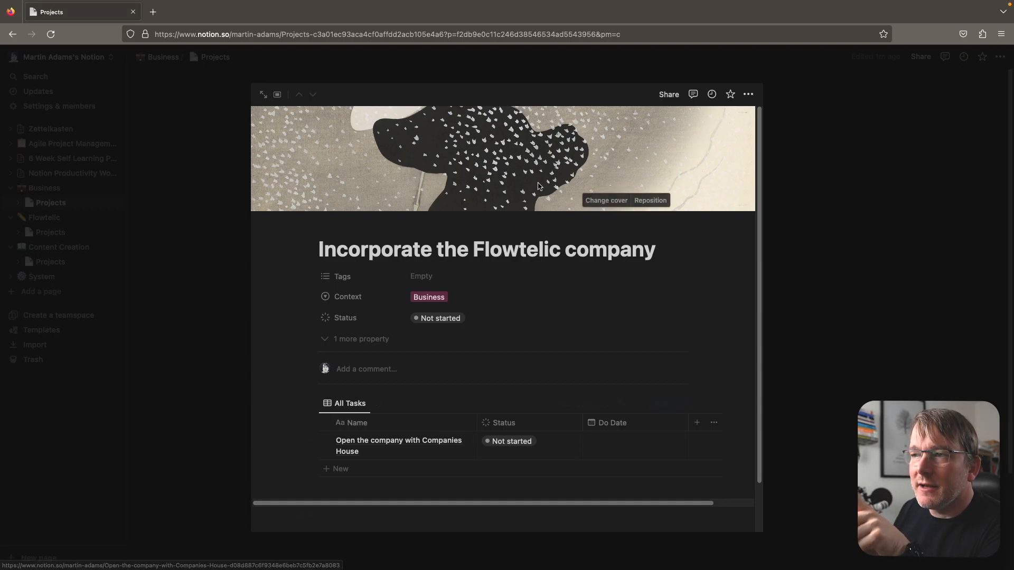
{"action": "left_click", "coordinate": [608, 201]}
{"action": "left_click", "coordinate": [584, 220]}
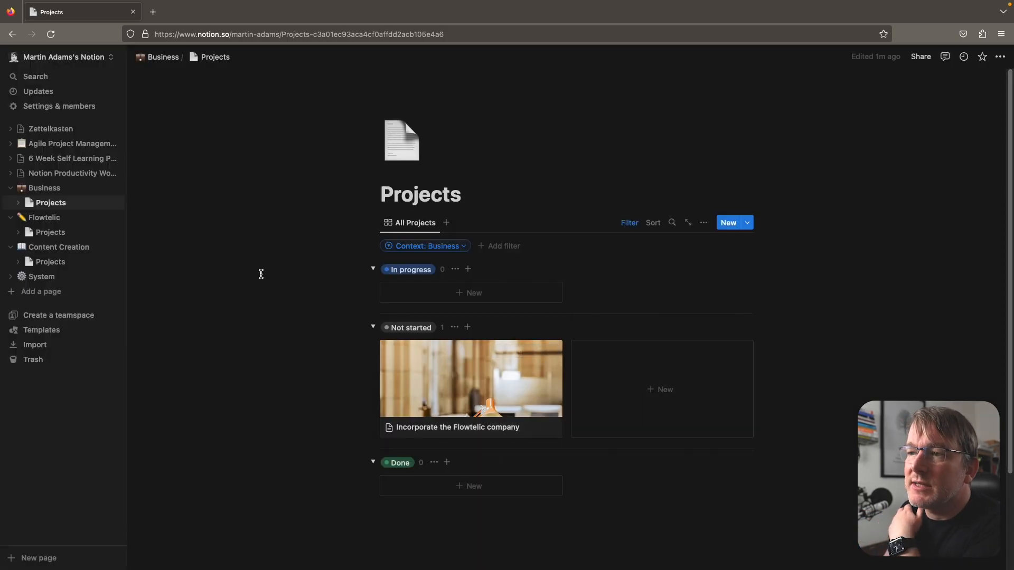
Step: Review the Flowtelic, Content Creation and Business Projects galleries and look inside the "Incorporate the Flowtelic company" project
{"action": "left_click", "coordinate": [50, 232]}
{"action": "left_click", "coordinate": [48, 263]}
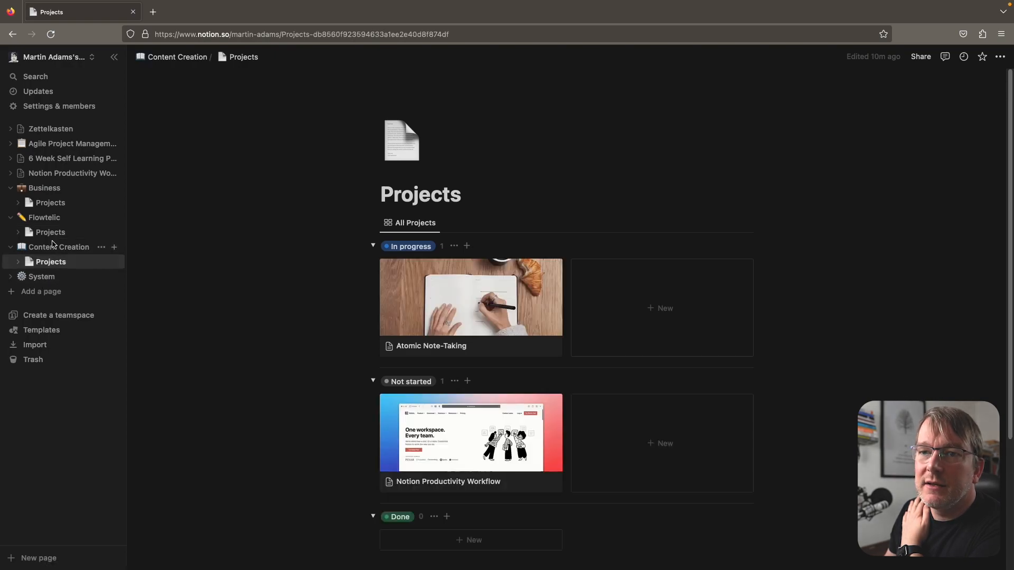
{"action": "left_click", "coordinate": [53, 237]}
{"action": "left_click", "coordinate": [50, 203]}
{"action": "left_click", "coordinate": [493, 387]}
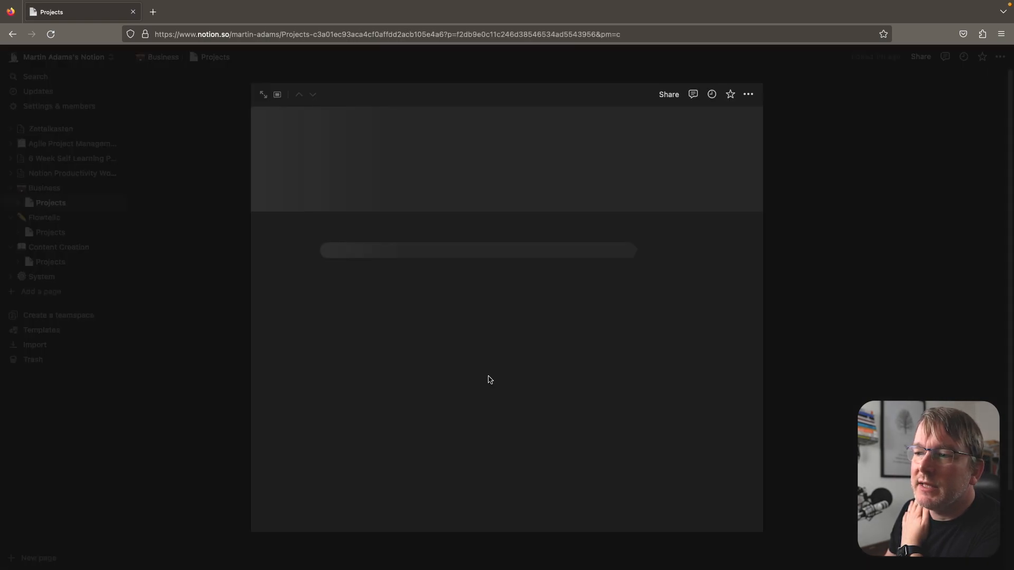
{"action": "left_click", "coordinate": [214, 263]}
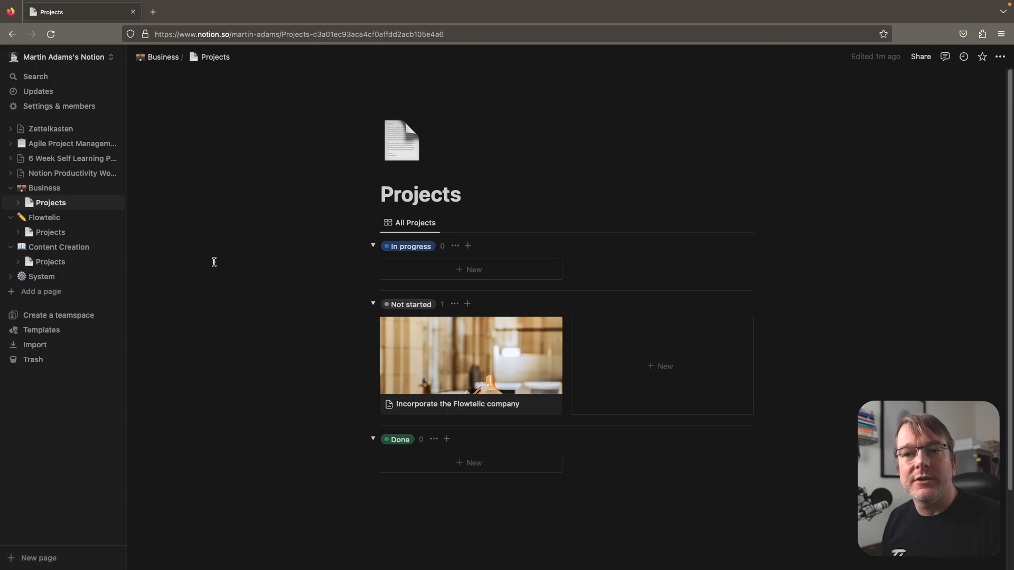
Step: Open the Notion Productivity Workflow page
{"action": "left_click", "coordinate": [78, 174]}
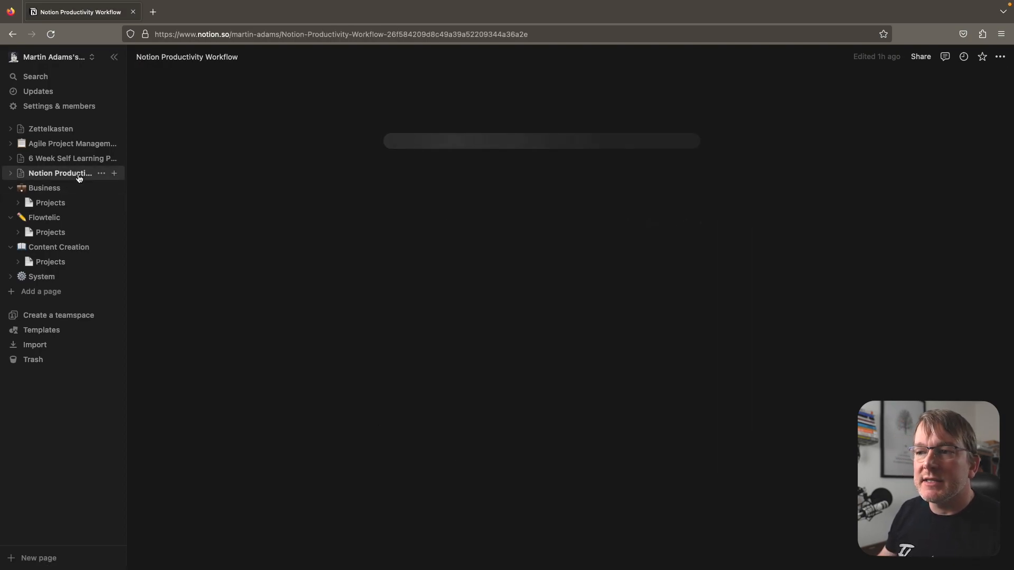